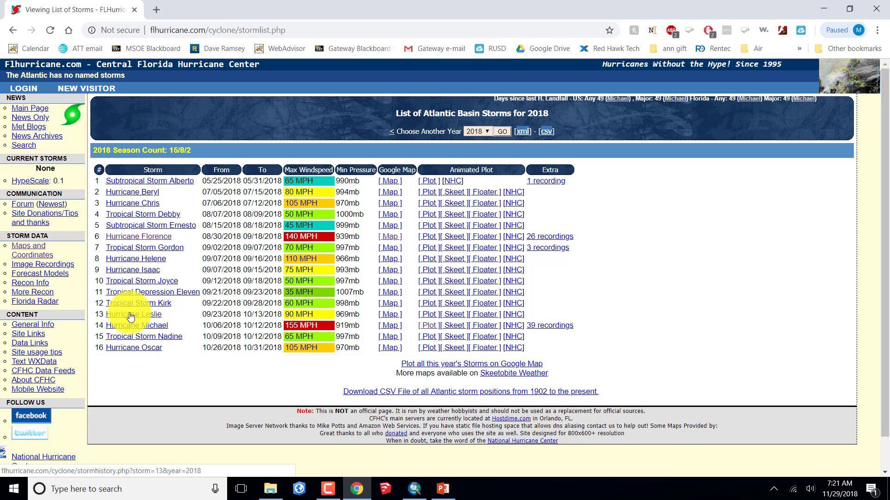
Step: Open Hurricane Leslie's 2018 position history in CSV form and copy all of its text, including the header row
left_click(131, 314)
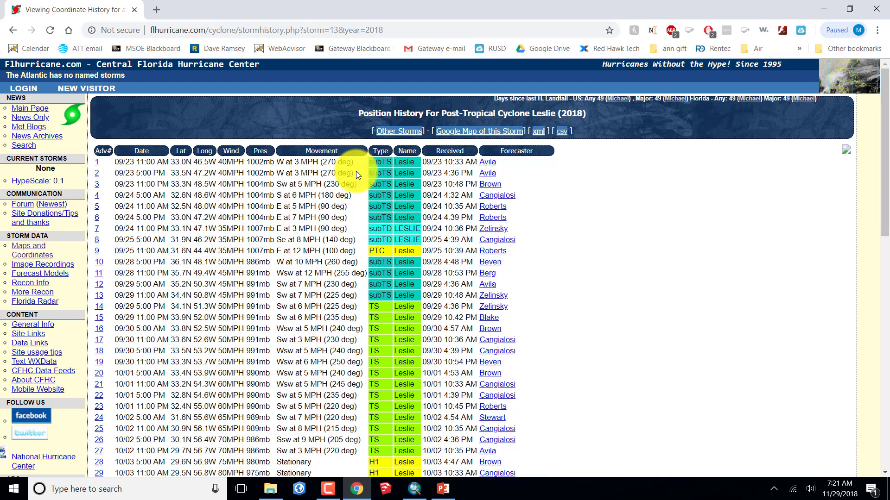
left_click(563, 135)
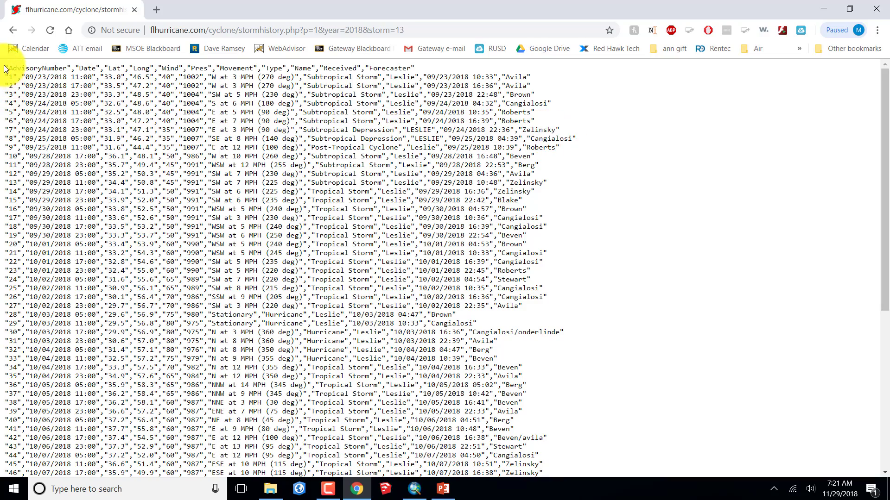
left_click_drag(4, 68, 631, 498)
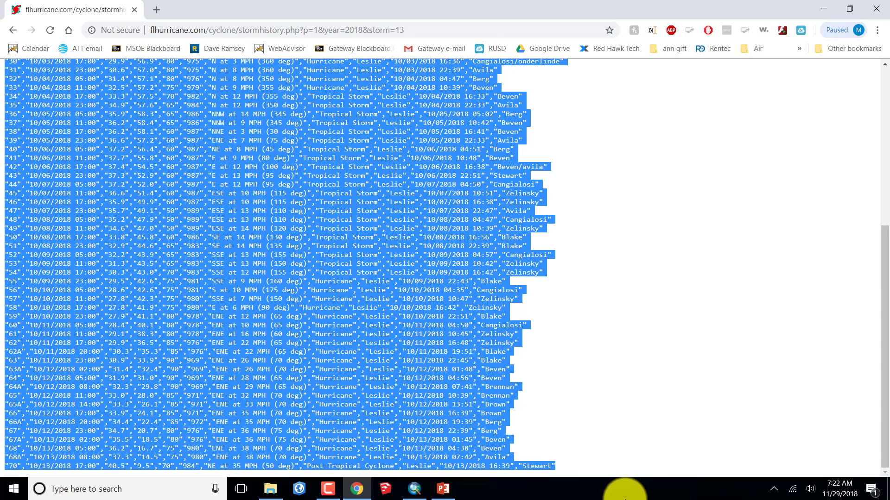
Step: Open Notepad and paste the copied storm data into the empty document
left_click(80, 493)
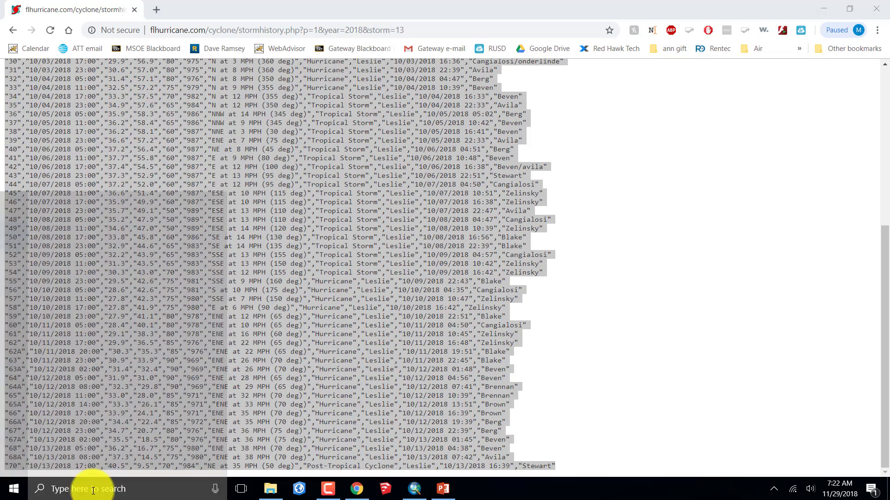
type("note")
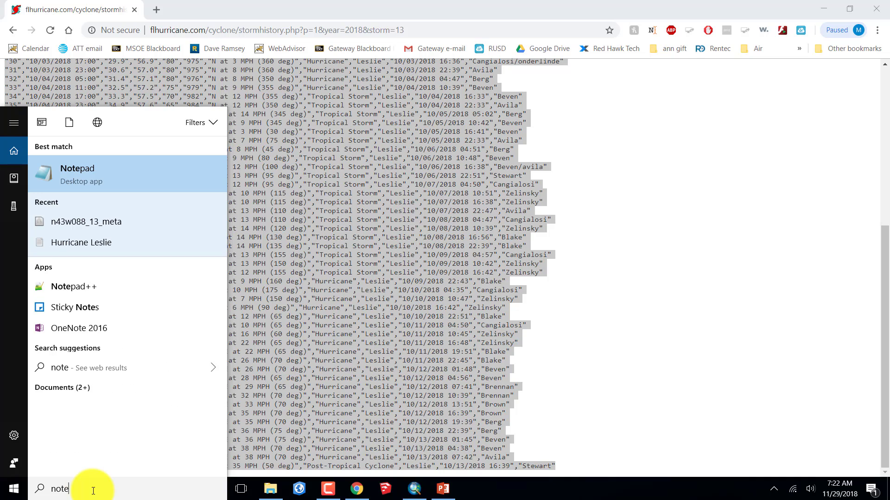
left_click(69, 166)
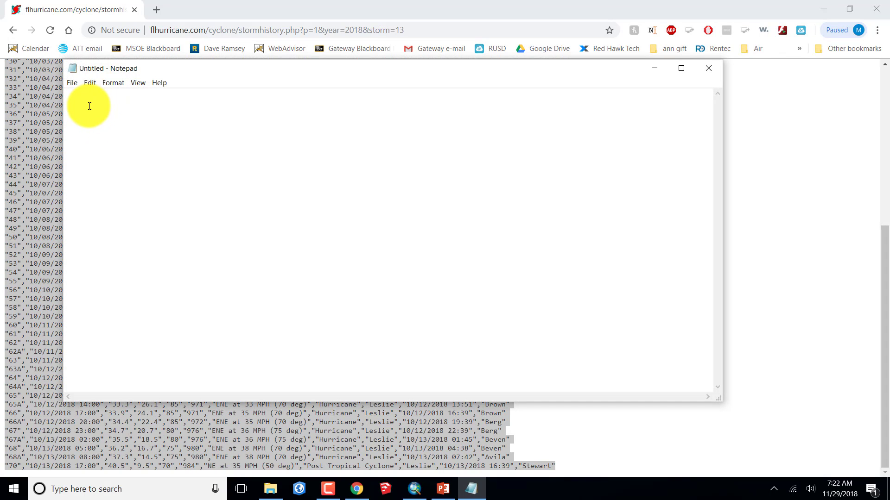
key("ctrl+v")
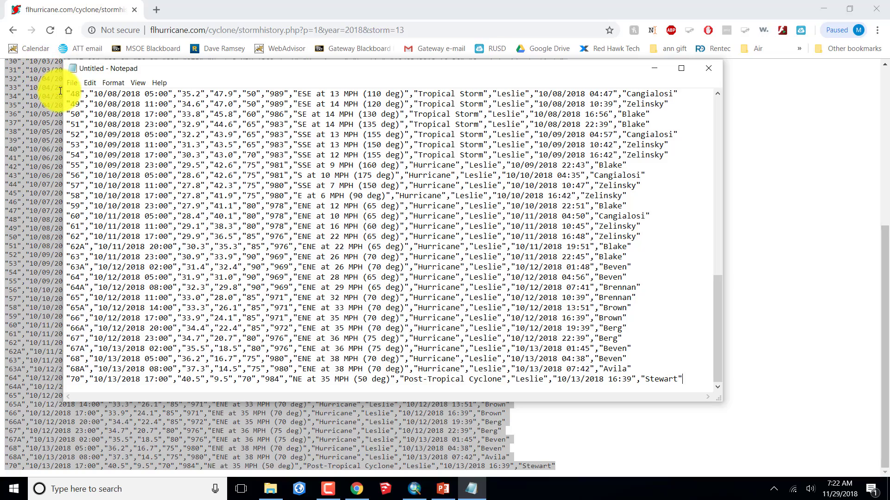
Step: Remove every double quotation mark from the storm data by replacing all of them with nothing
scroll(67, 95, "up", 11)
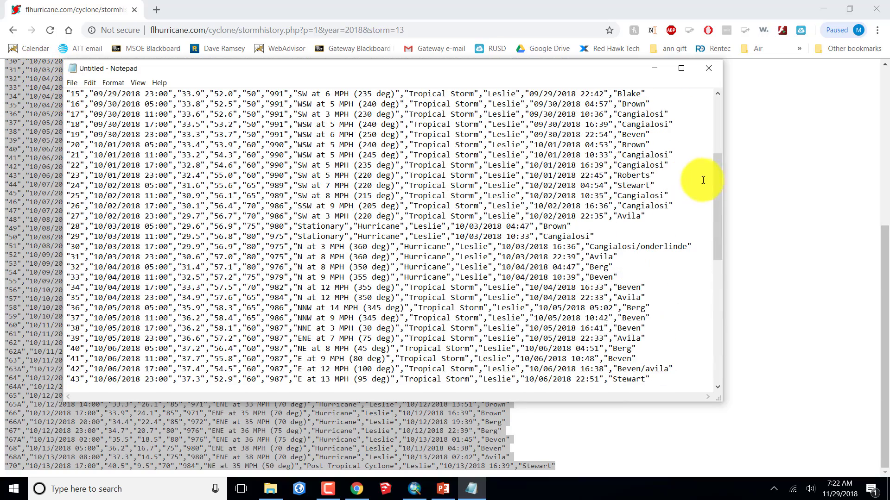
left_click_drag(718, 182, 712, 113)
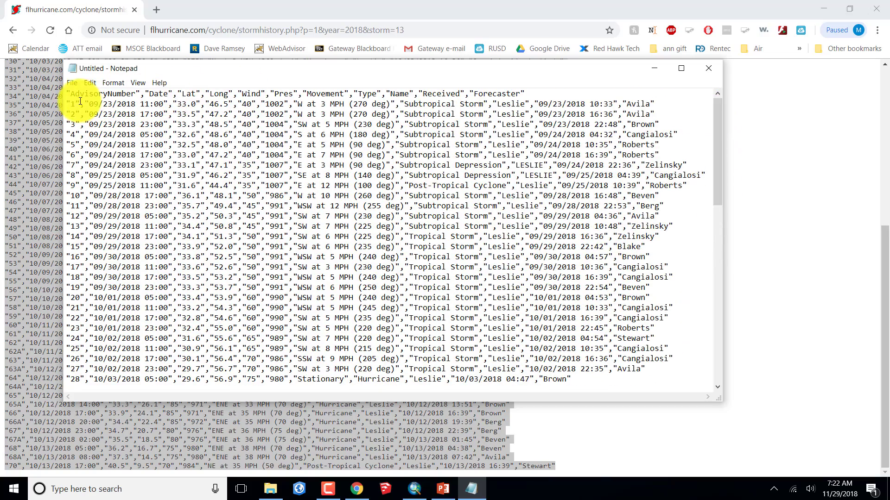
left_click_drag(67, 95, 717, 403)
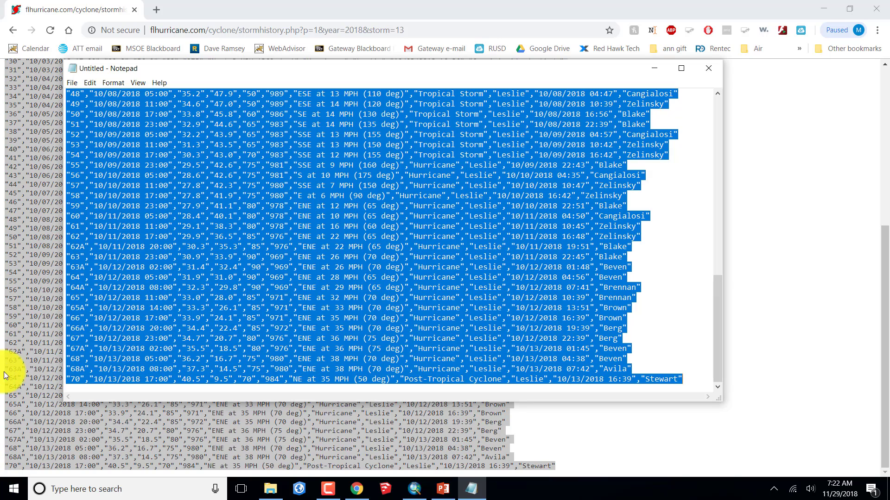
left_click(91, 83)
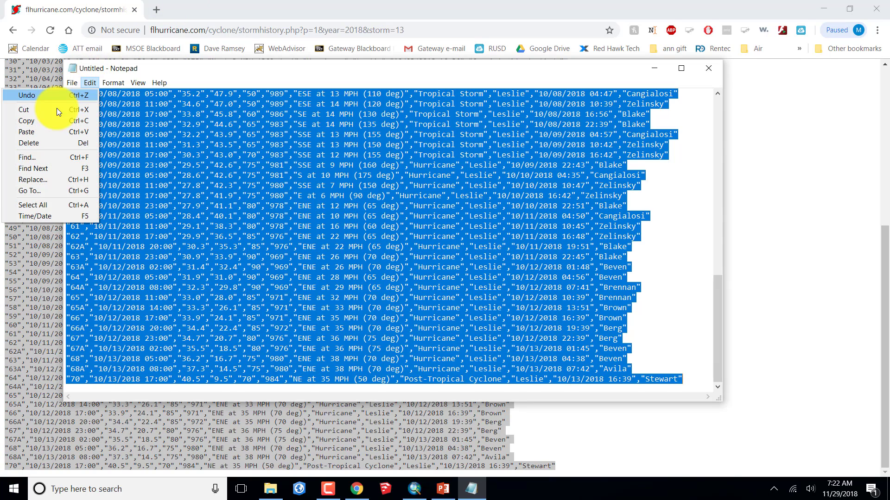
left_click(25, 179)
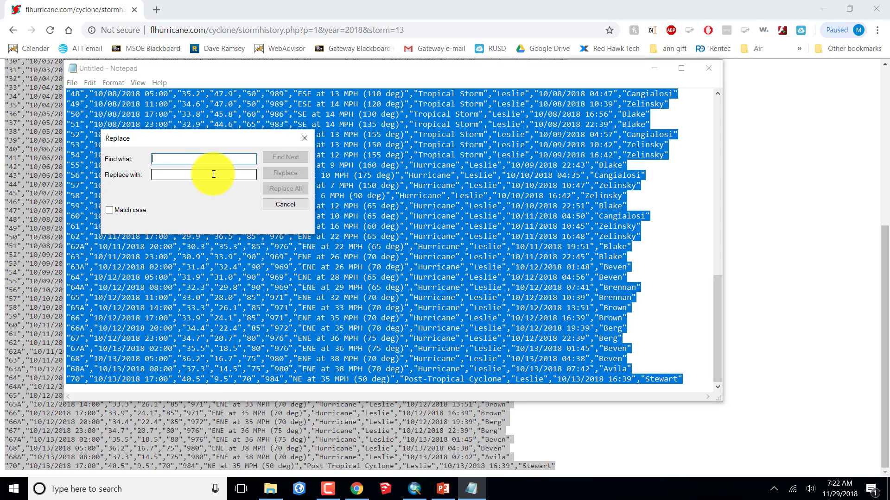
type("\"")
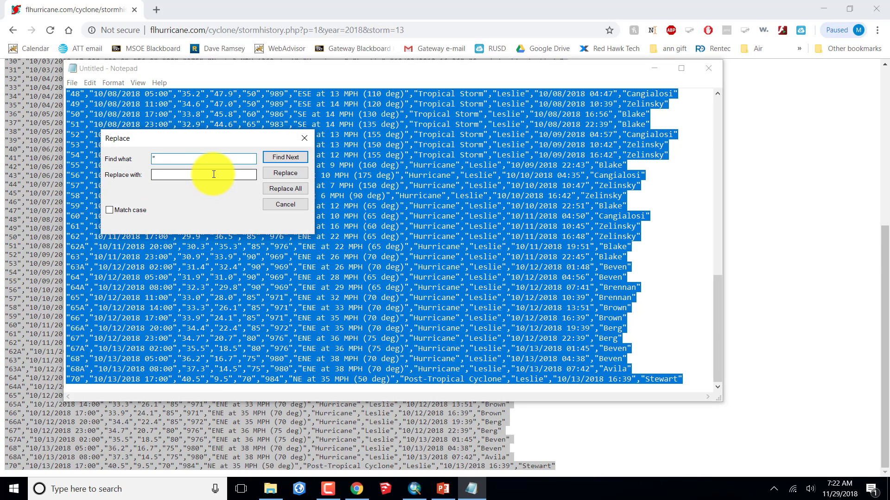
left_click(276, 189)
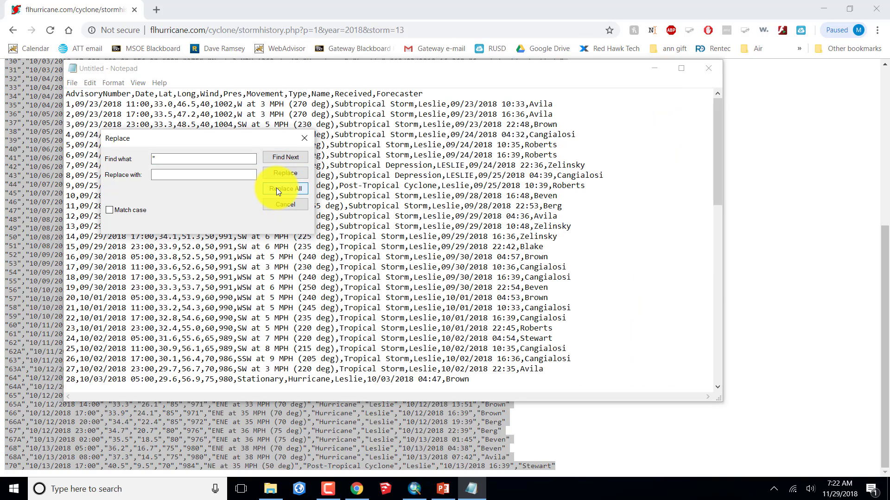
left_click(283, 206)
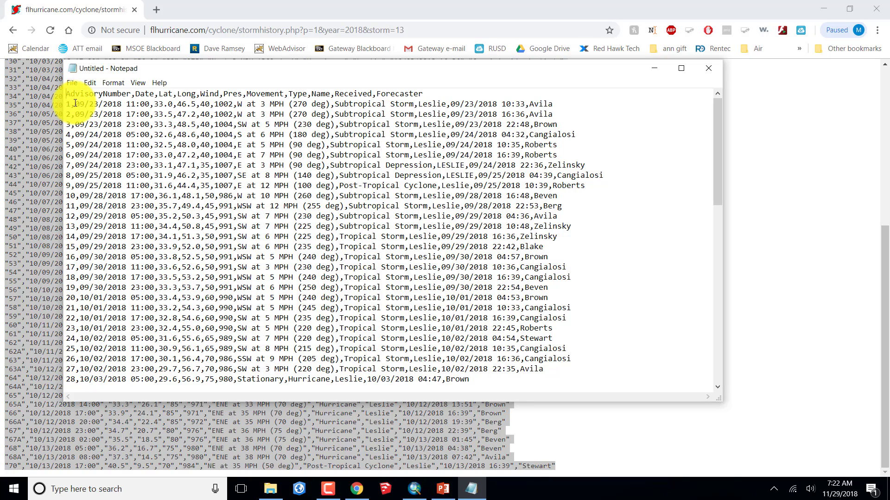
Step: Copy all the cleaned storm text and create a blank workbook in Excel
left_click(89, 82)
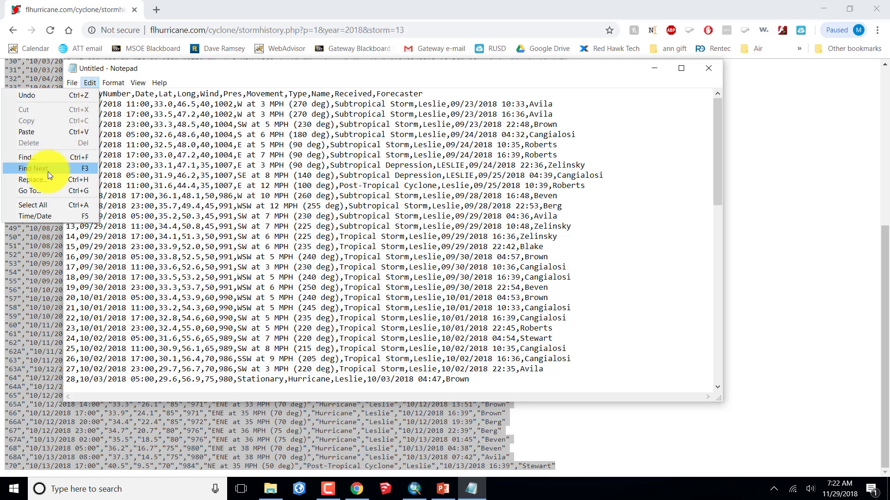
left_click(35, 207)
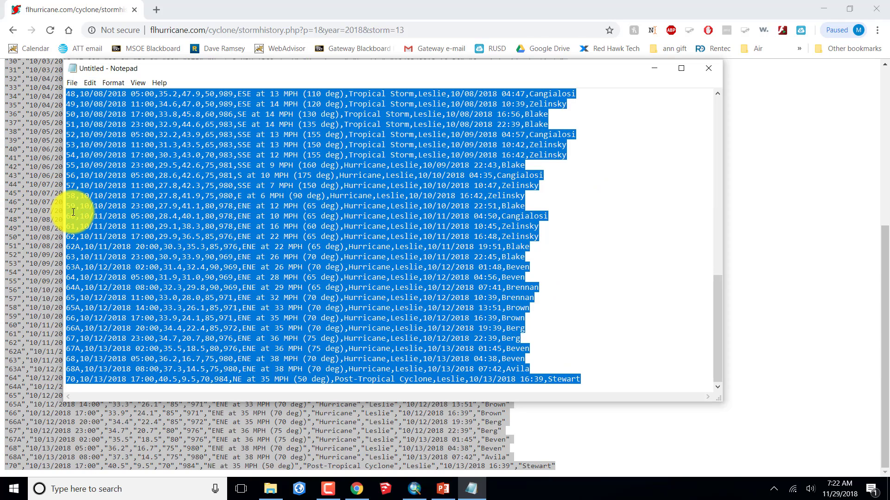
left_click(68, 489)
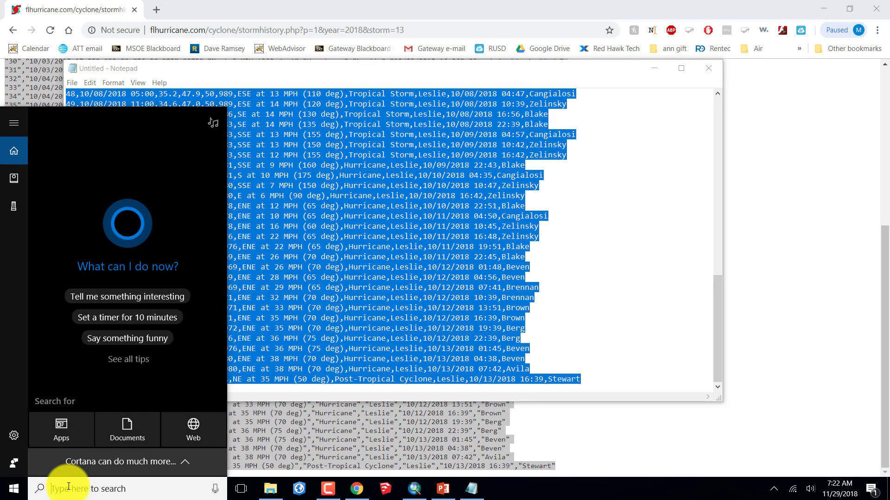
type("ex")
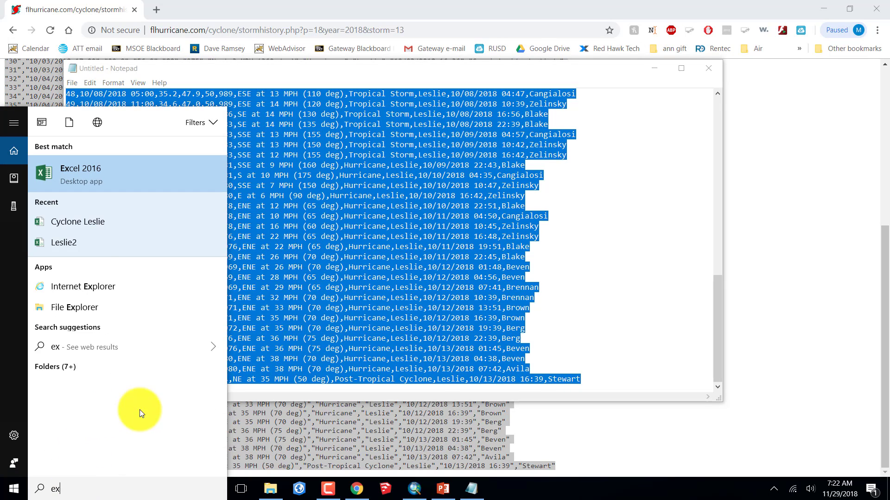
left_click(92, 178)
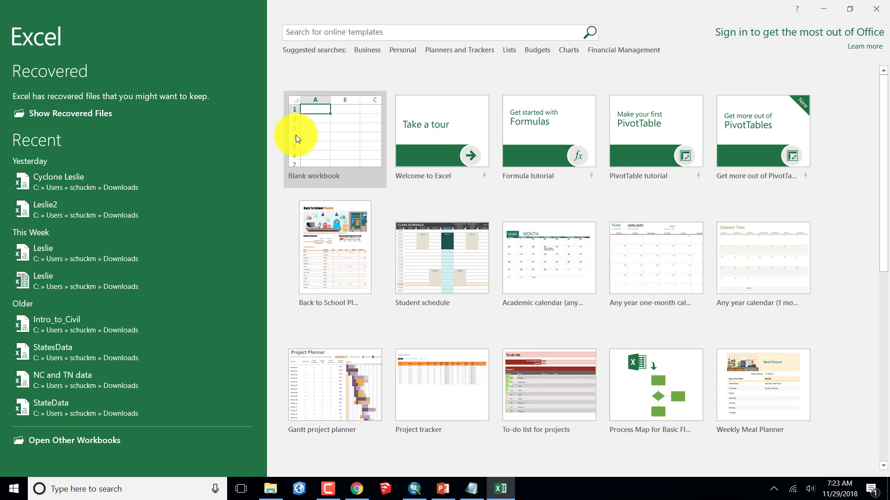
left_click(329, 132)
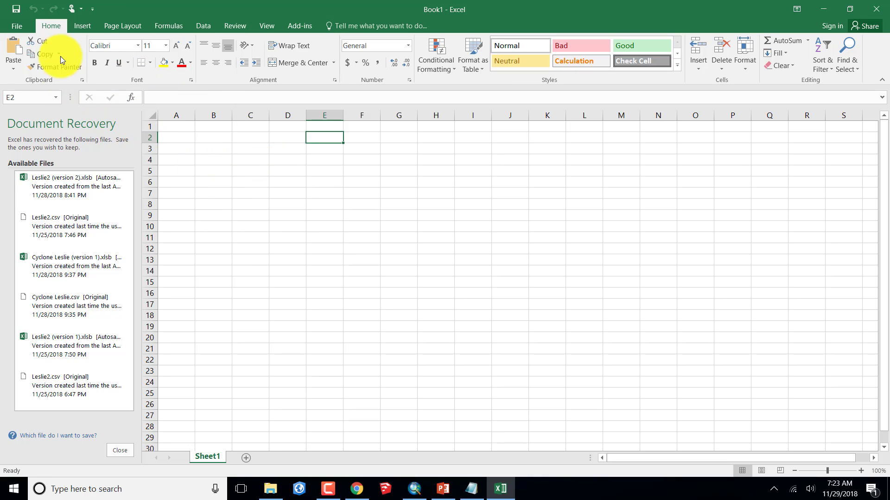
Step: Import the copied text at cell A1 through the Text Import Wizard as delimited data, with Comma instead of Space as delimiter
left_click(166, 129)
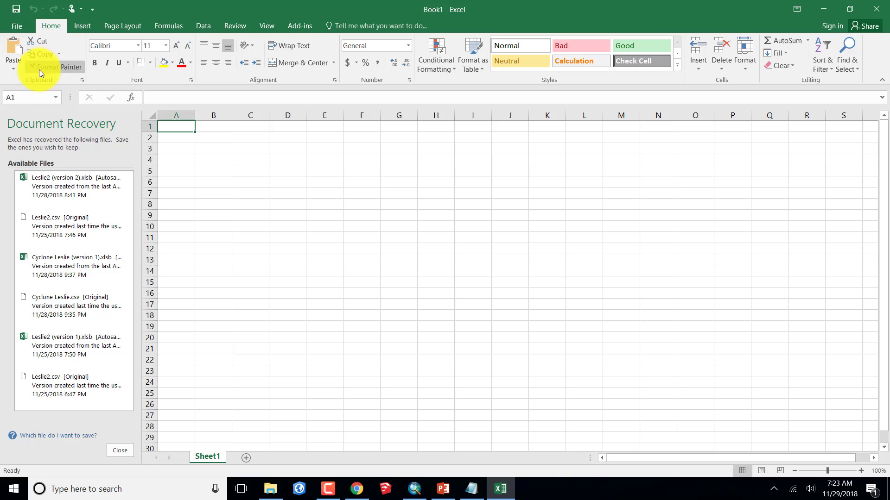
left_click(14, 70)
left_click(39, 112)
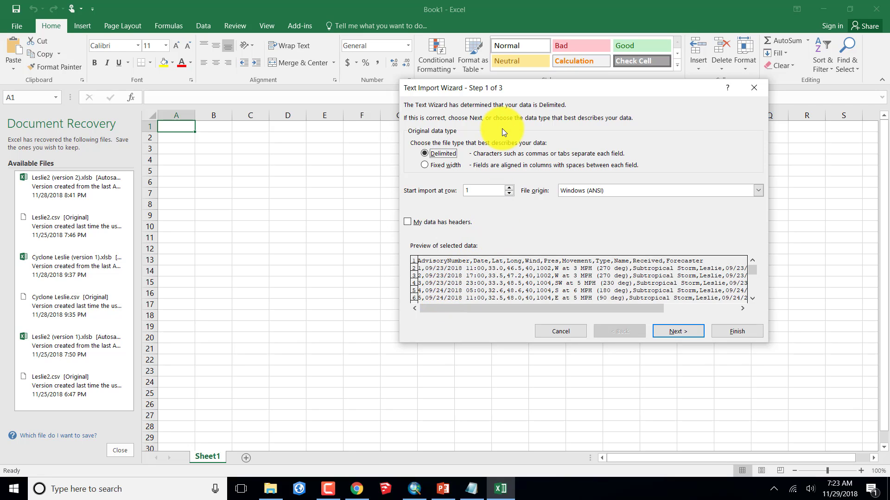
left_click(677, 331)
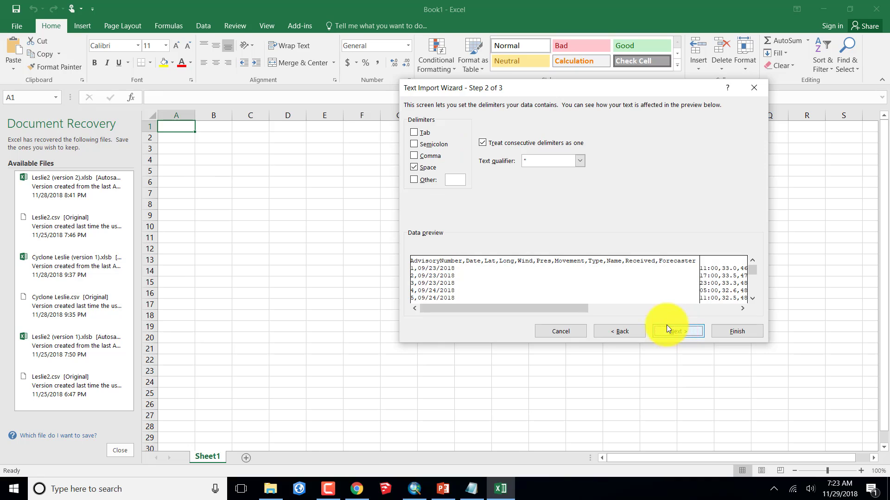
left_click(414, 155)
left_click(413, 168)
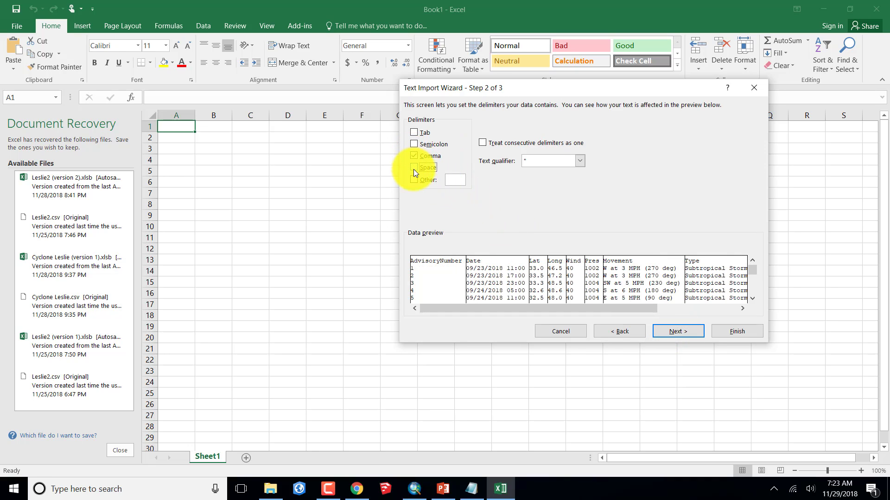
left_click(679, 332)
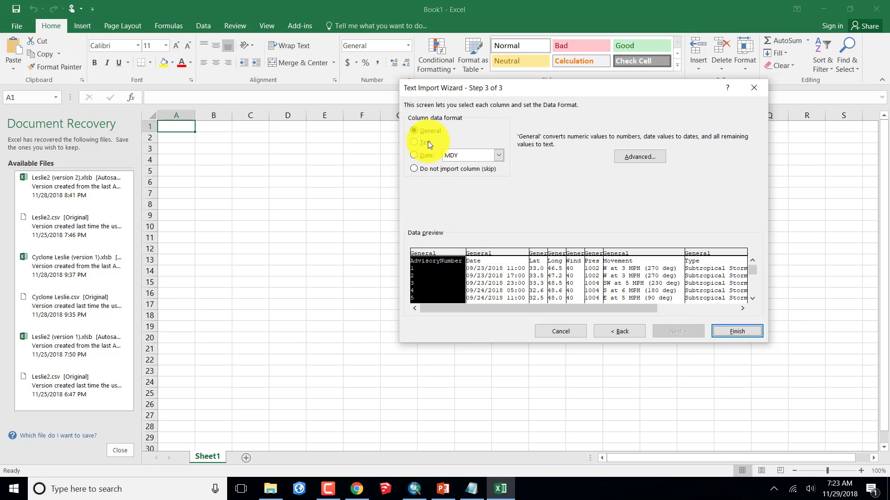
Step: Set the Date column's import data format to Date in MDY order
left_click(491, 254)
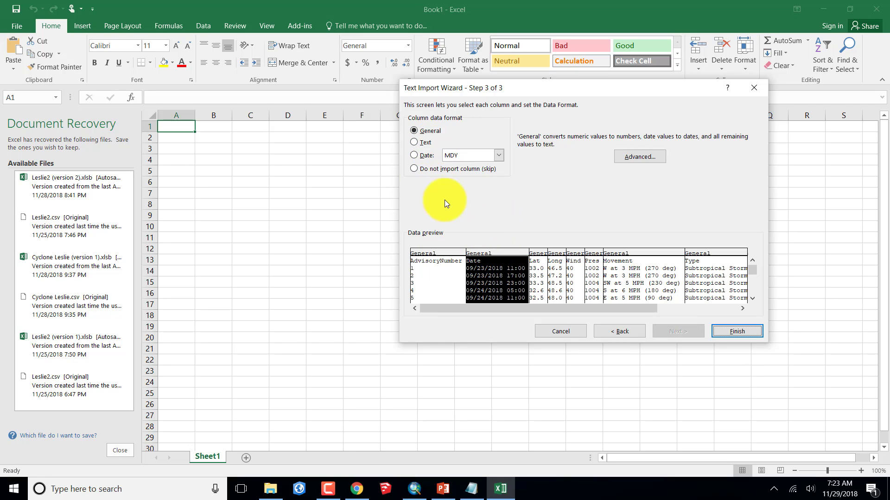
left_click(415, 156)
left_click(500, 156)
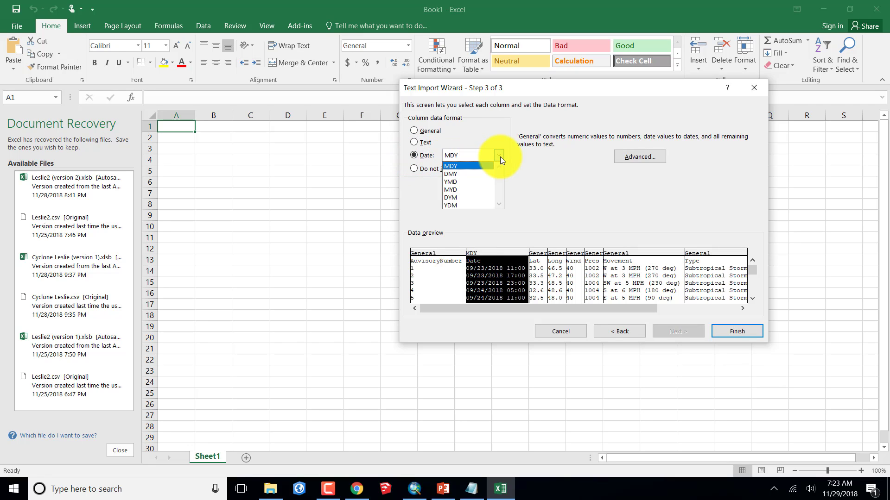
left_click(499, 156)
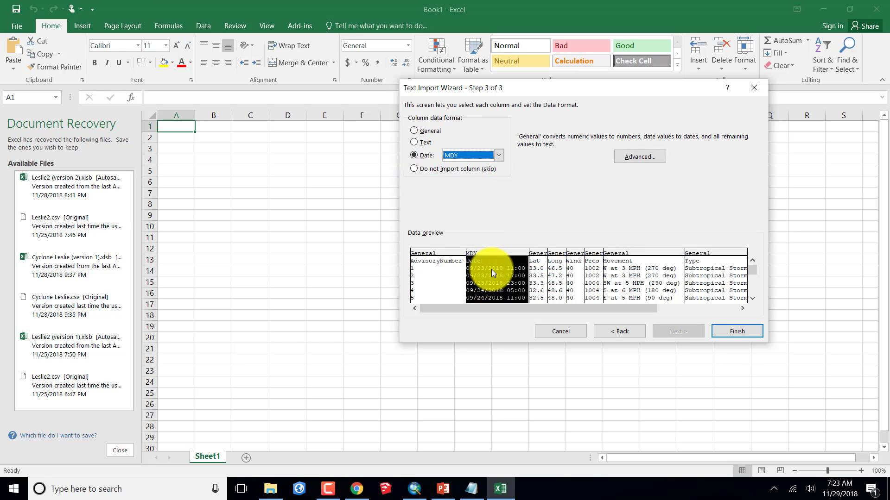
Step: Check the data formats of the Lat, Long, Wind and Pres columns, keep them as General, and finish the import
left_click(538, 252)
left_click(554, 253)
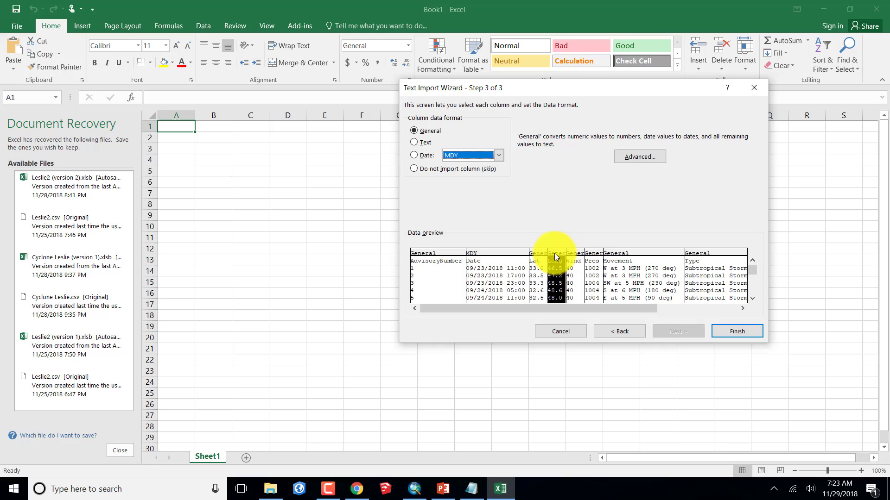
left_click(580, 255)
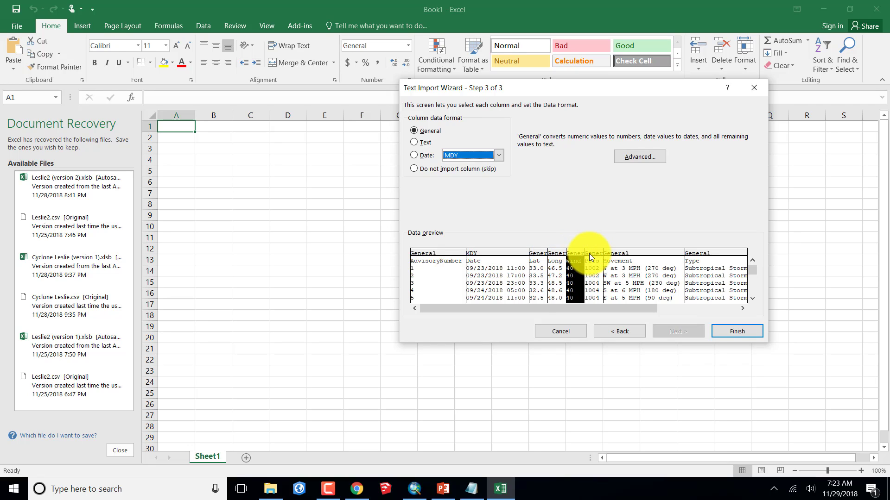
left_click(590, 254)
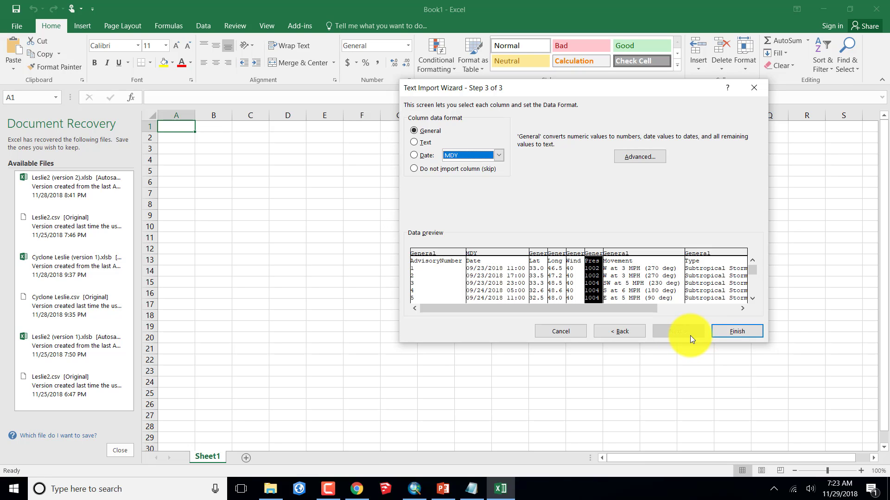
left_click(736, 331)
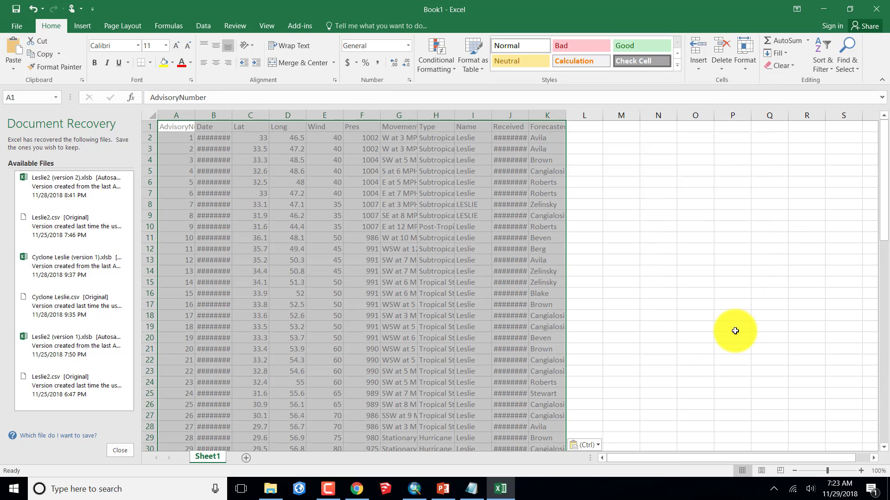
Step: Deselect the imported data and widen the Date column until its full date and time values fit
left_click(679, 278)
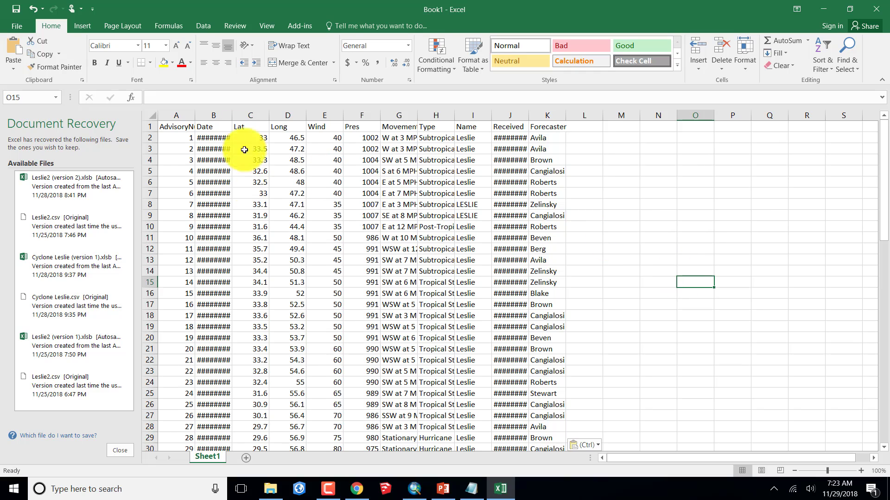
left_click_drag(234, 115, 255, 115)
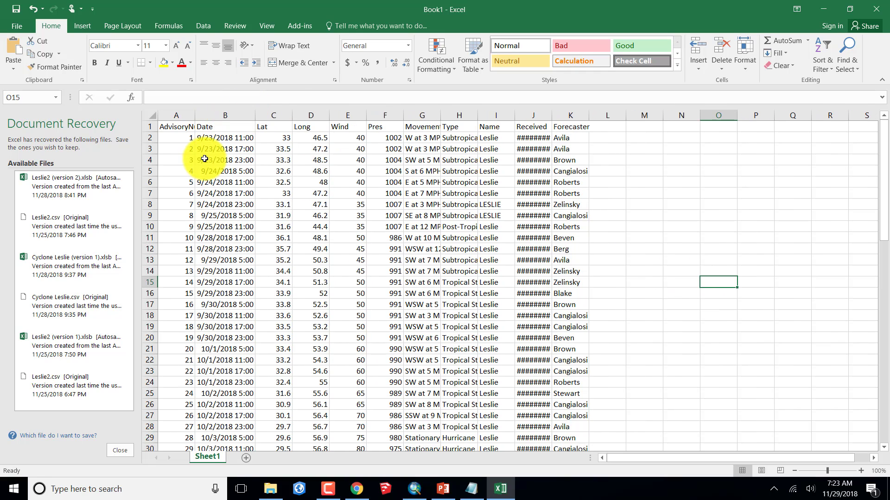
Step: Fit the AdvisoryNumber column to its header width and clear the advisory numbers in A2:A77
double_click(195, 115)
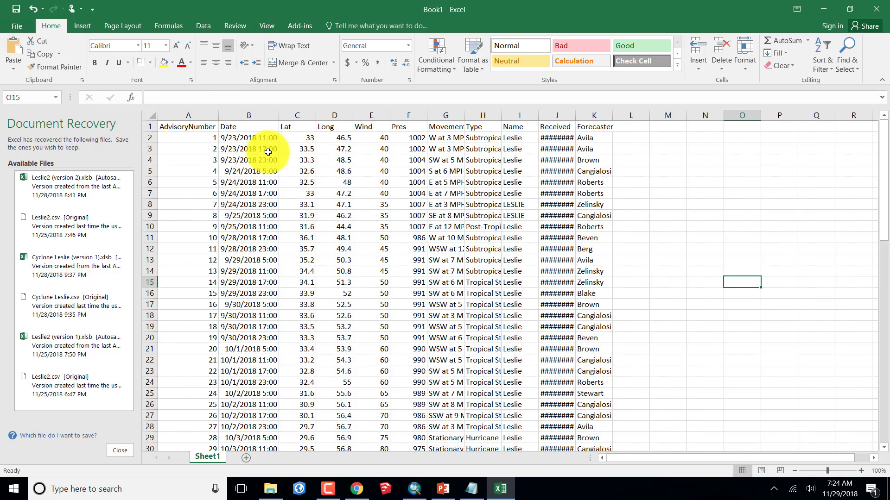
scroll(267, 319, "down", 9)
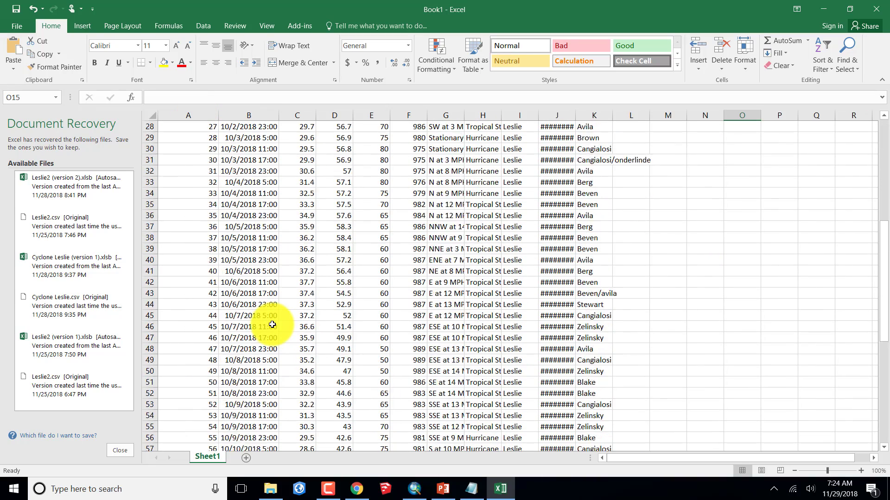
scroll(272, 325, "down", 11)
left_click(188, 306)
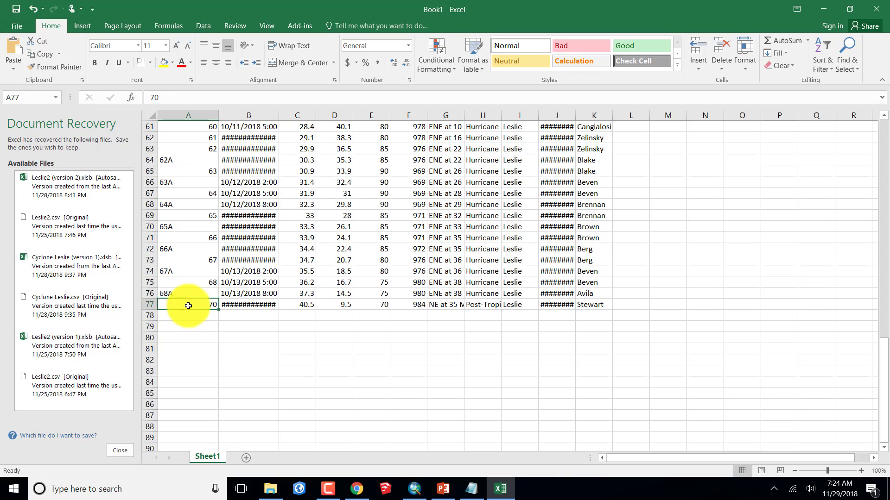
left_click_drag(188, 306, 186, 137)
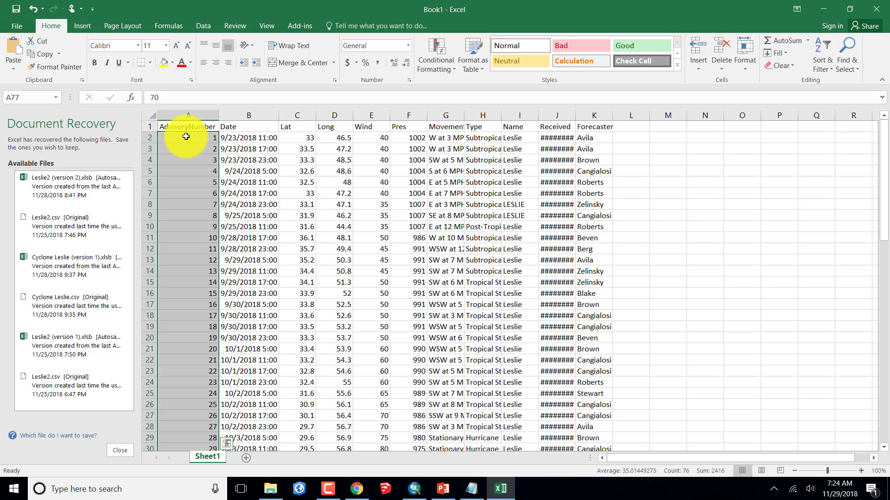
key("Delete")
Step: Enter 1, 2 and 3 in A2:A4 and fill the series down to A77 to renumber the advisories
scroll(273, 222, "up", 9)
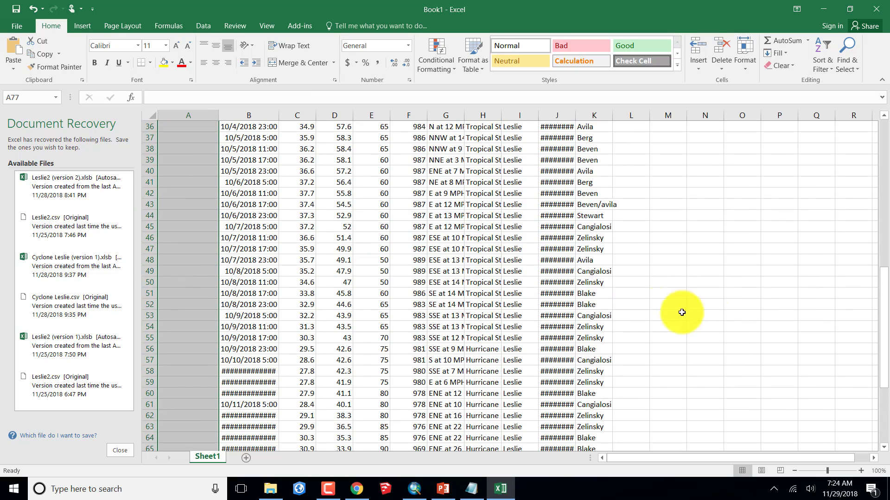
left_click_drag(882, 310, 882, 155)
left_click(186, 136)
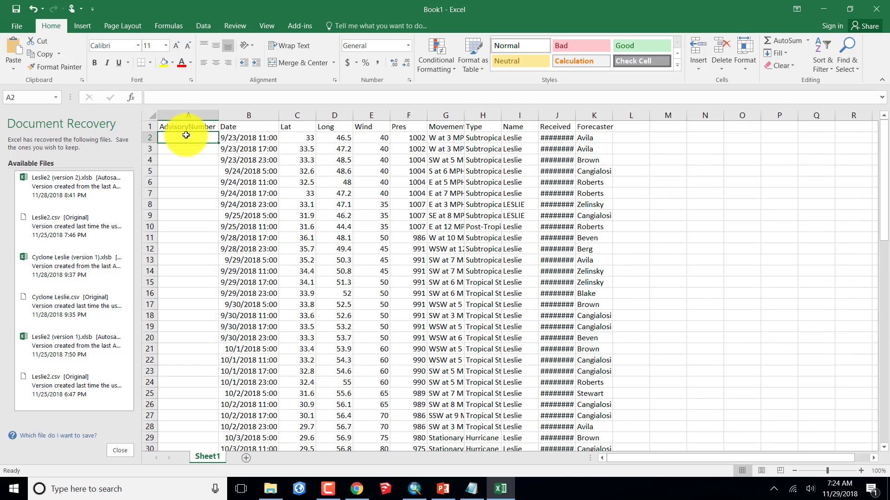
type("1")
key("Return")
type("2")
key("Return")
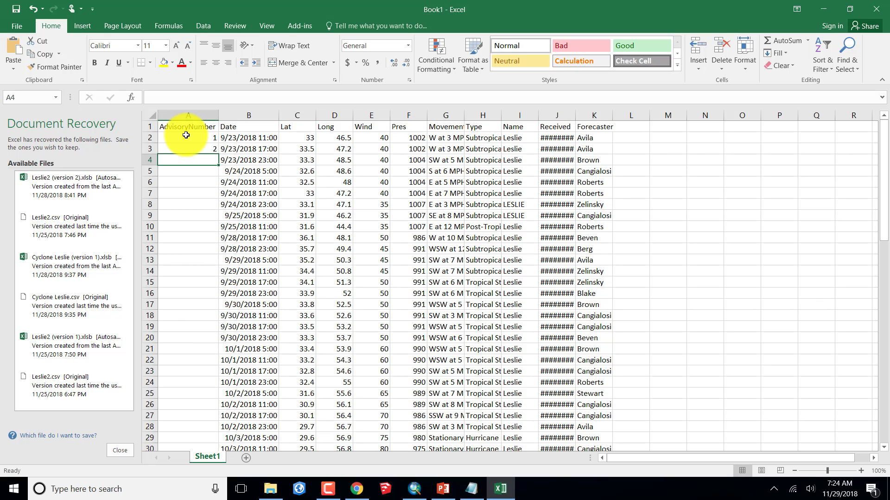
type("3")
key("Return")
left_click_drag(193, 134, 200, 352)
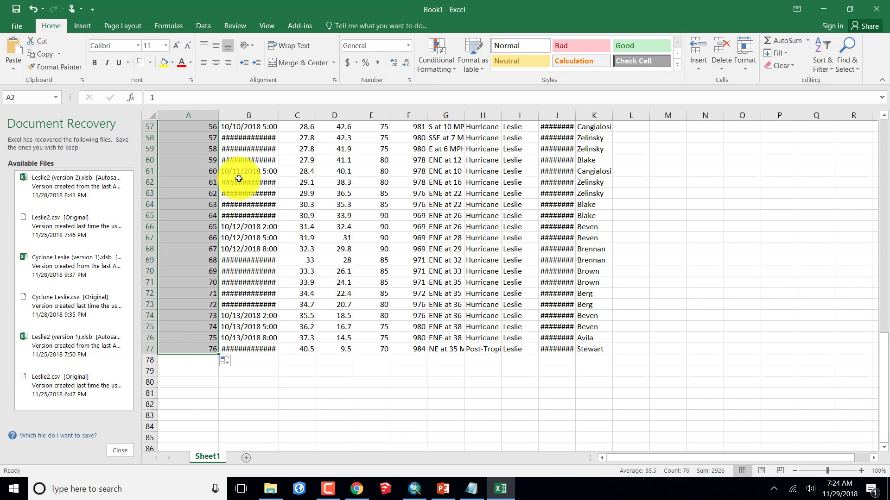
Step: Widen the Date column to fit its longest entries and format B2:B77 with the 3/14/12 13:30 date type
left_click_drag(278, 115, 290, 114)
scroll(229, 308, "up", 2)
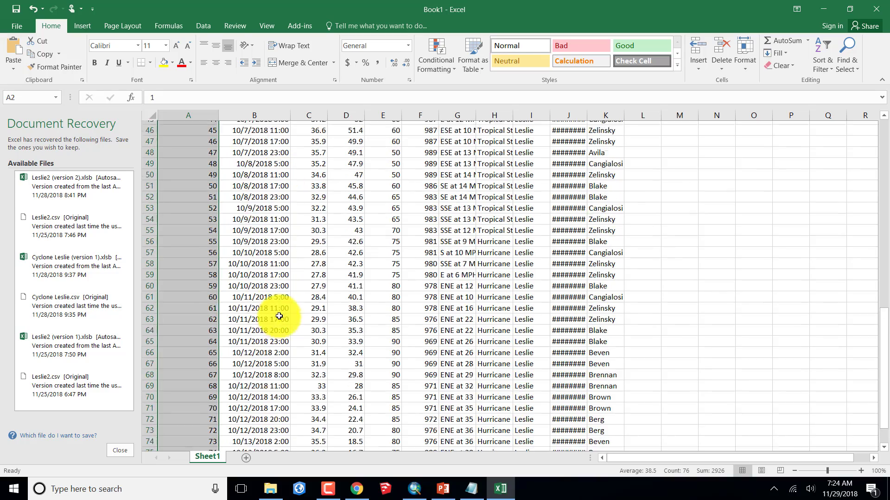
scroll(274, 308, "down", 3)
left_click_drag(274, 314, 264, 138)
right_click(259, 138)
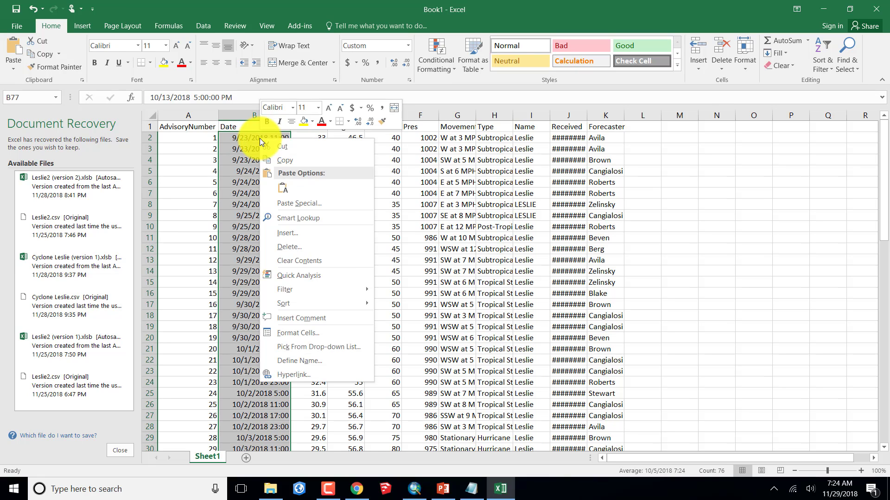
left_click(285, 333)
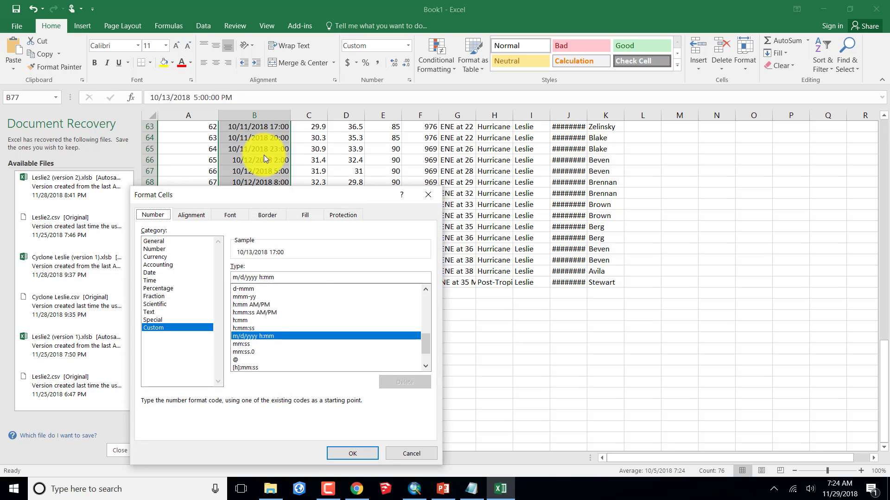
left_click(149, 273)
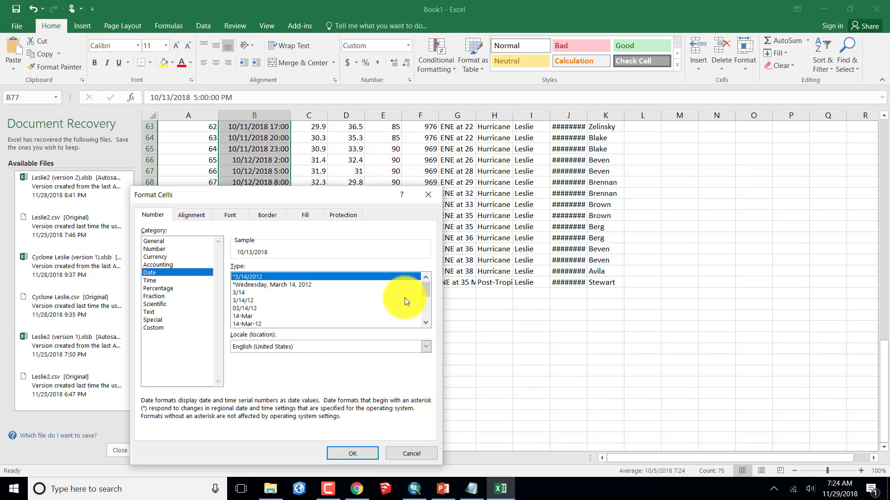
left_click_drag(423, 290, 423, 309)
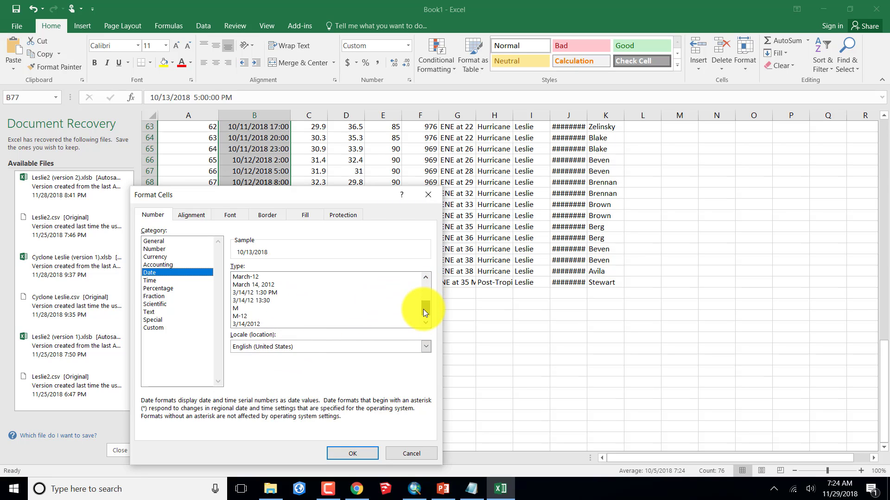
left_click(263, 301)
left_click(350, 453)
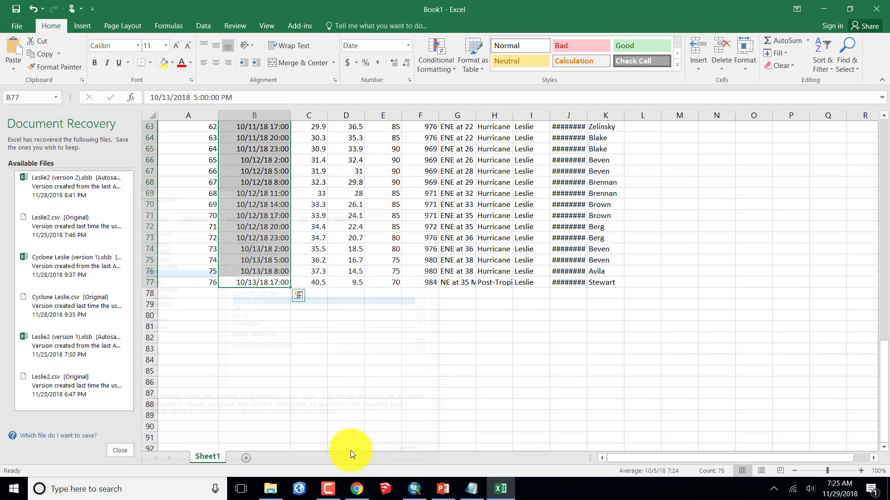
Step: Delete columns F to K, from Pres through Forecaster
scroll(442, 380, "up", 7)
scroll(468, 237, "up", 9)
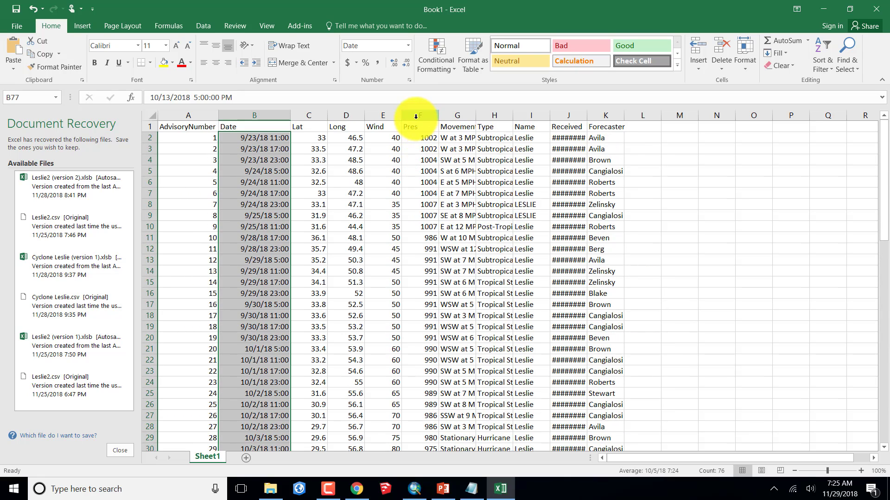
left_click_drag(420, 115, 601, 121)
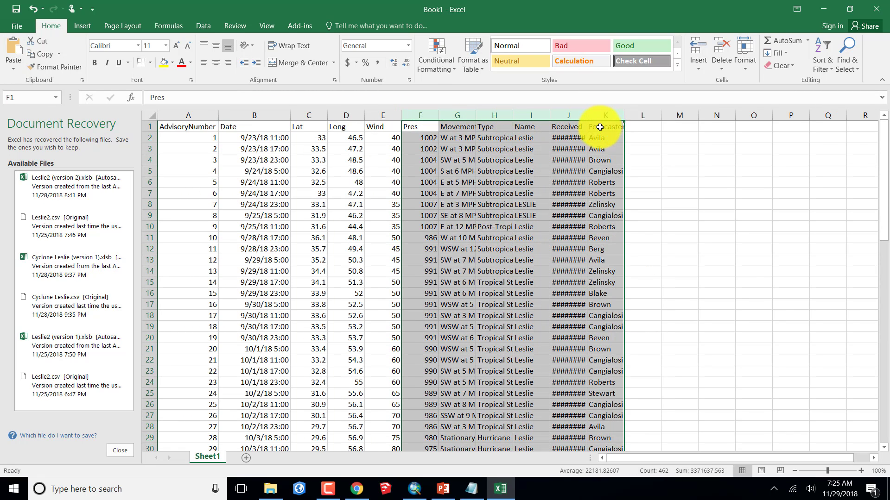
right_click(424, 114)
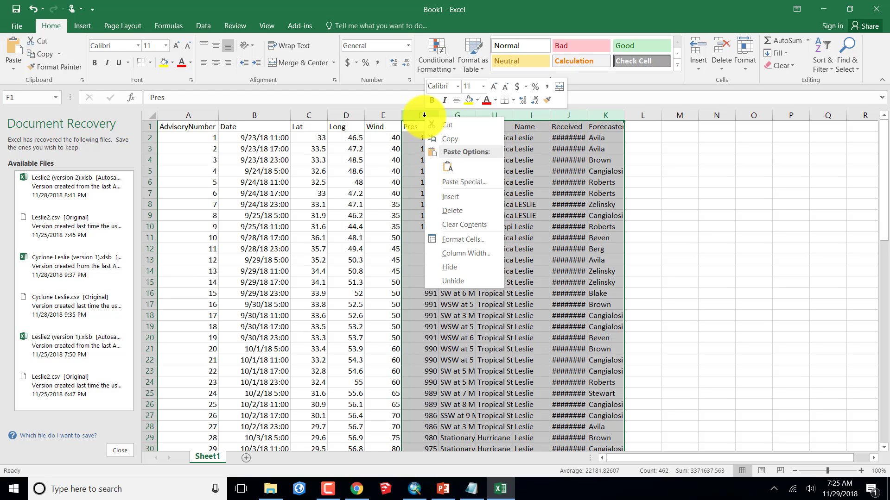
left_click(455, 212)
left_click(633, 204)
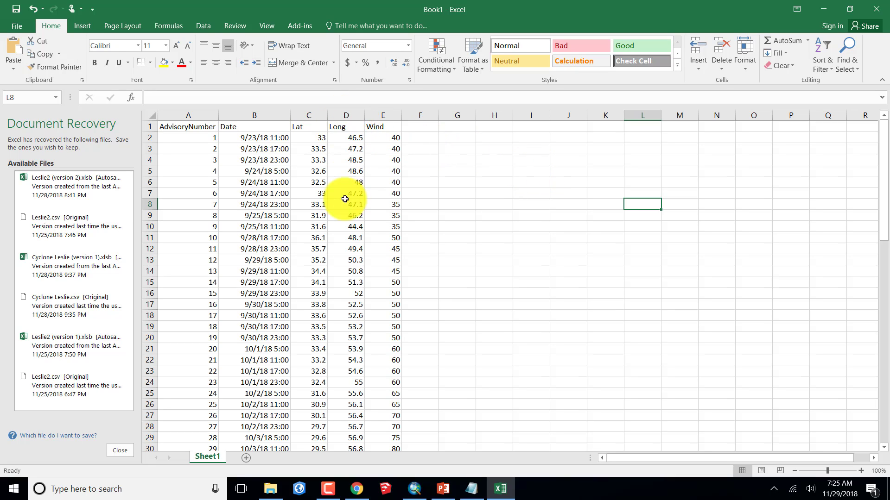
Step: Insert a new column before Long and give it the header Longitude
right_click(339, 114)
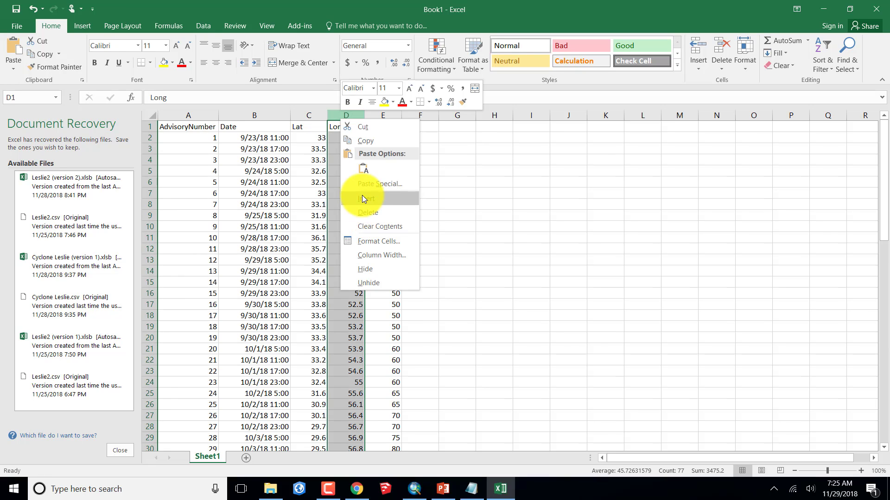
left_click(362, 197)
left_click(343, 127)
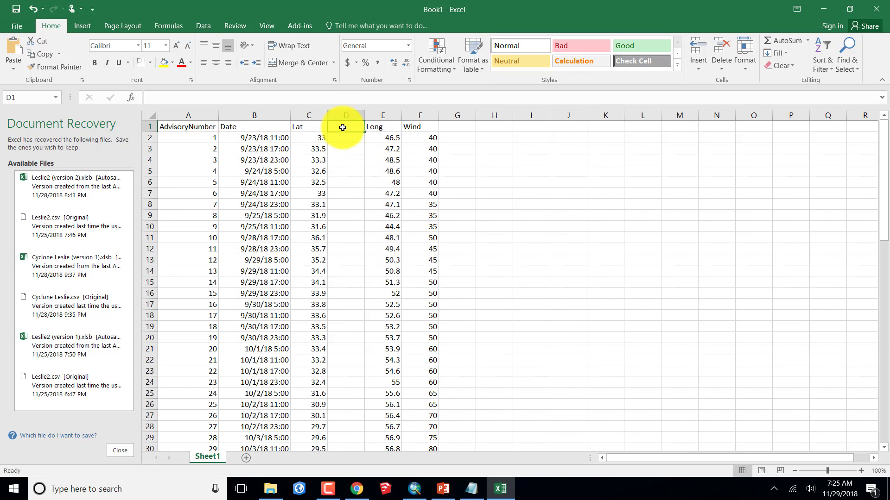
type("Longitude")
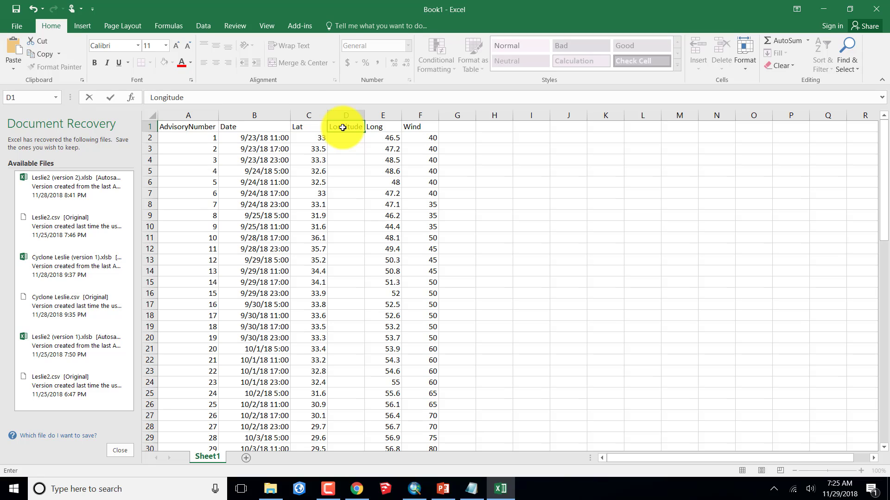
Step: Enter the formula =-E2 in D2 to negate the first Long value
left_click(341, 142)
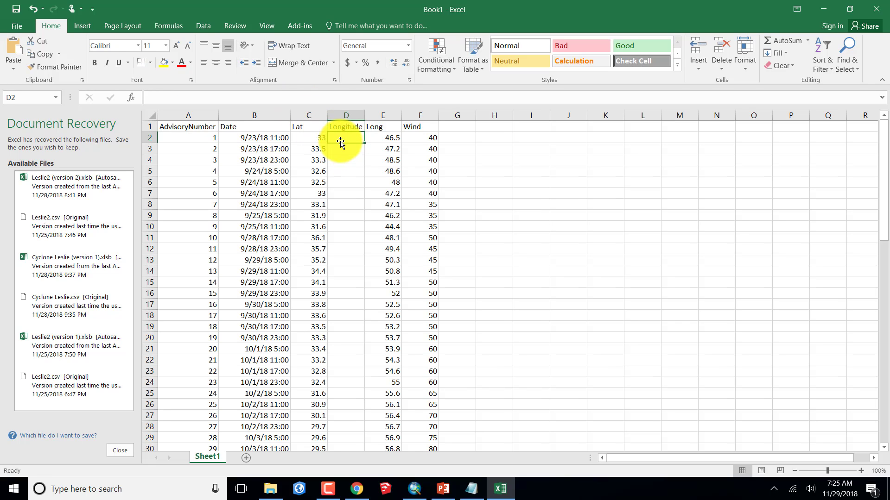
type("=-")
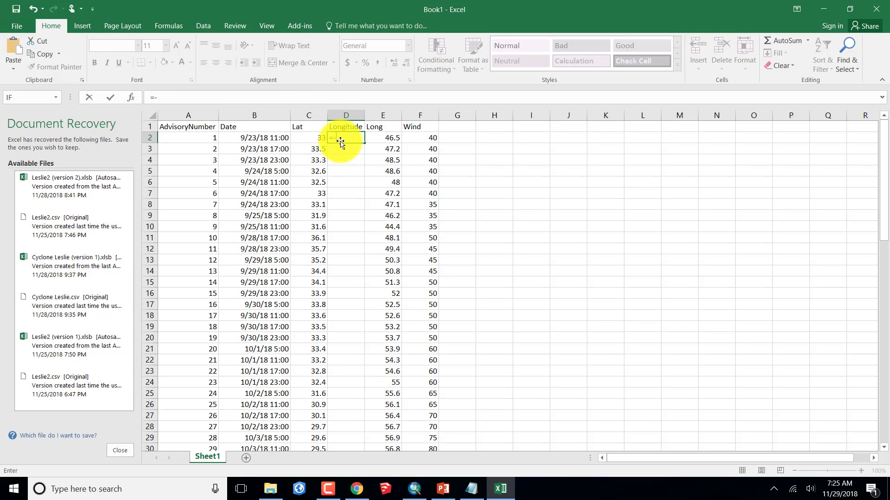
left_click(388, 138)
key("Return")
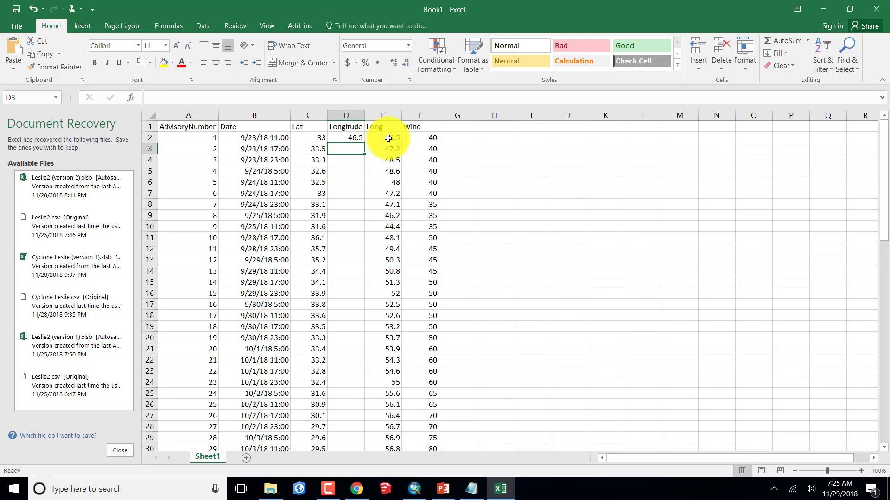
Step: Copy the negating formula from D2 into D3:D77
right_click(336, 138)
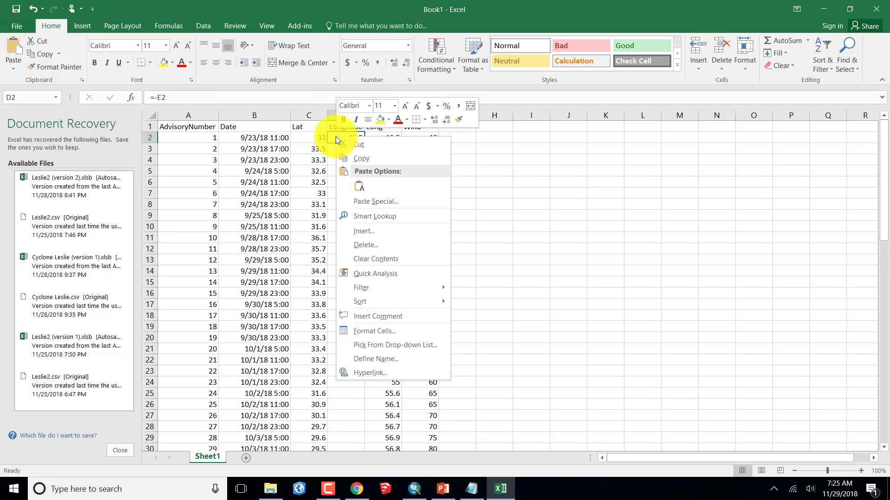
left_click(357, 158)
left_click_drag(345, 149, 344, 427)
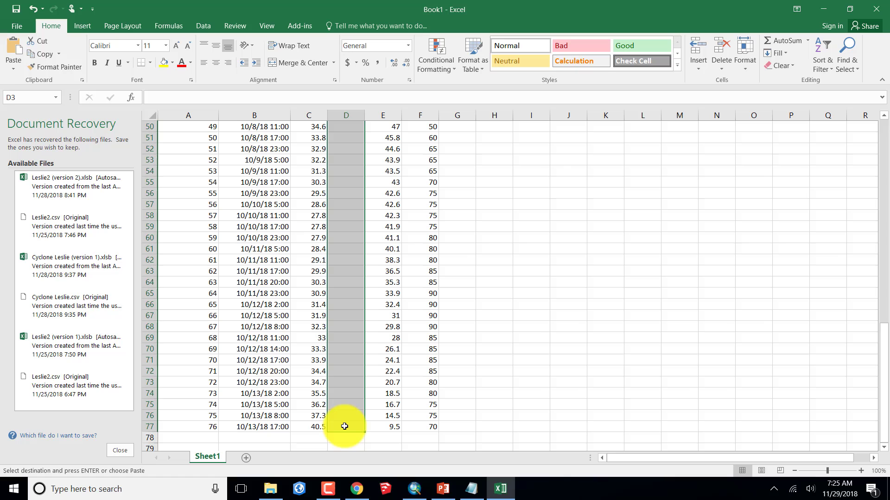
left_click(14, 53)
scroll(357, 216, "down", 9)
scroll(358, 216, "down", 11)
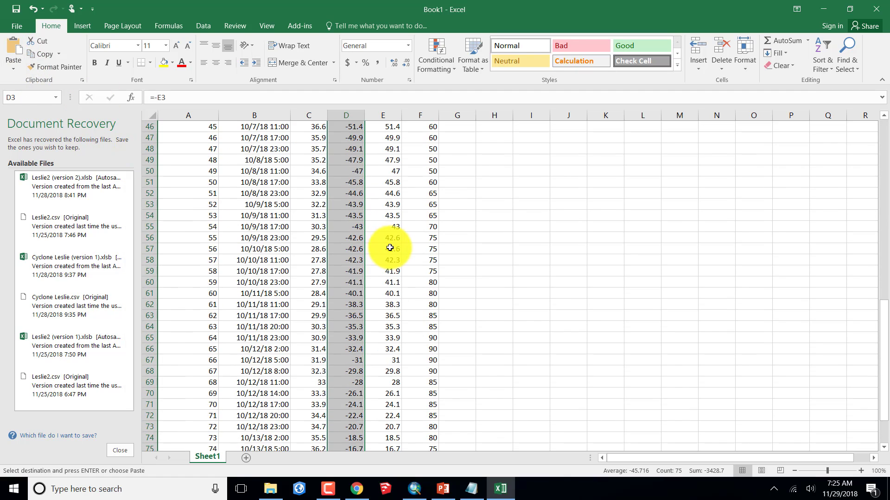
Step: Replace the formulas in D2:D77 with their plain values and end the copy mode
left_click(348, 303)
left_click_drag(349, 304, 347, 135)
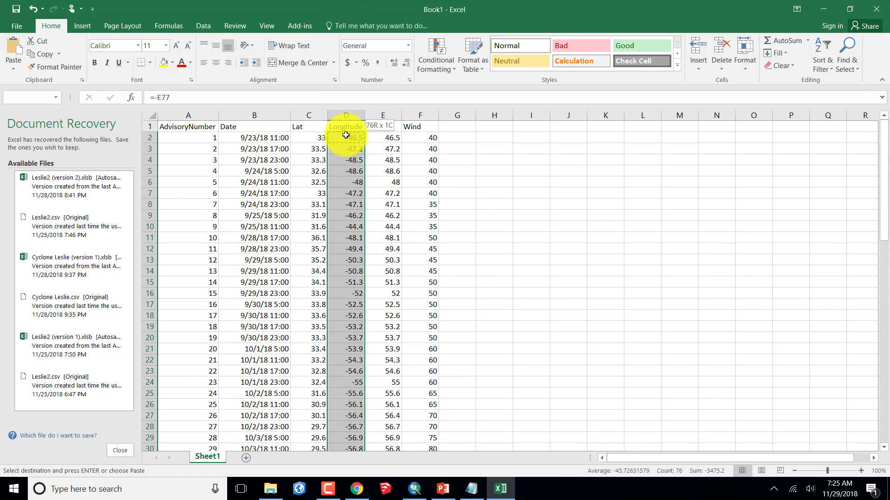
left_click(39, 53)
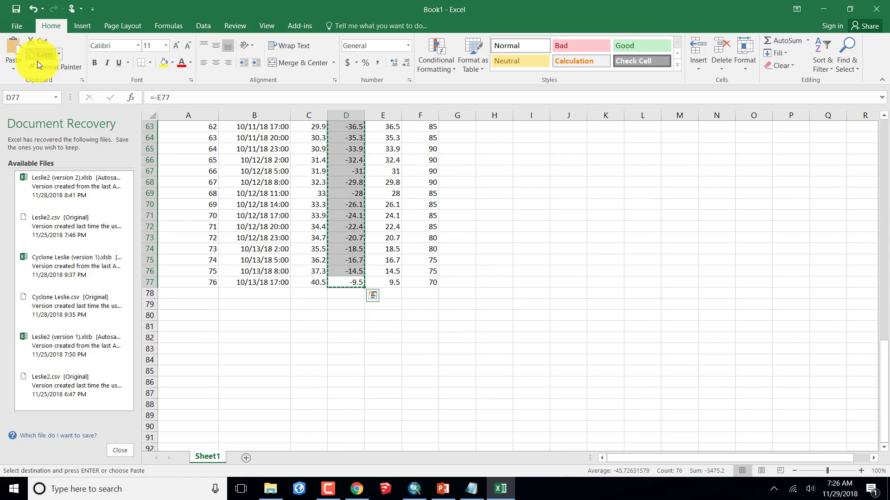
left_click(13, 68)
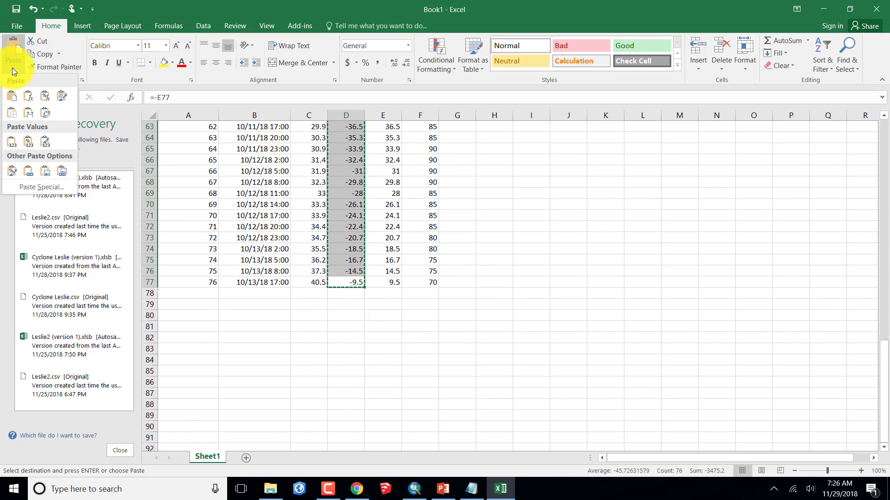
left_click(12, 141)
left_click(531, 313)
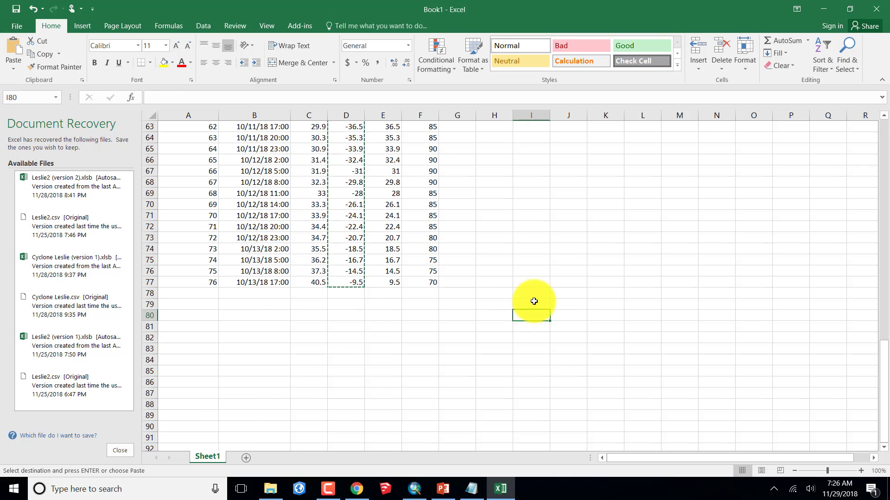
scroll(532, 296, "up", 16)
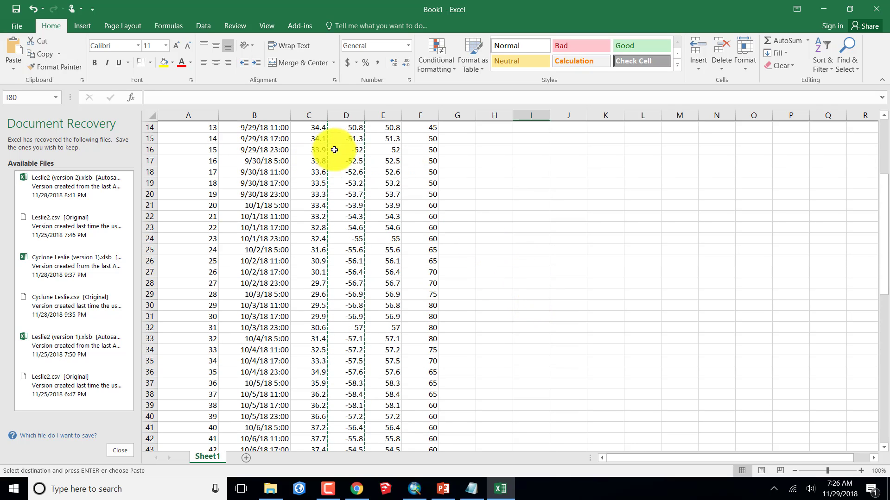
scroll(423, 195, "up", 3)
scroll(428, 181, "down", 20)
key("Escape")
Step: Examine the contents of the first Lat and Longitude cells, C2 and D2
scroll(491, 241, "up", 4)
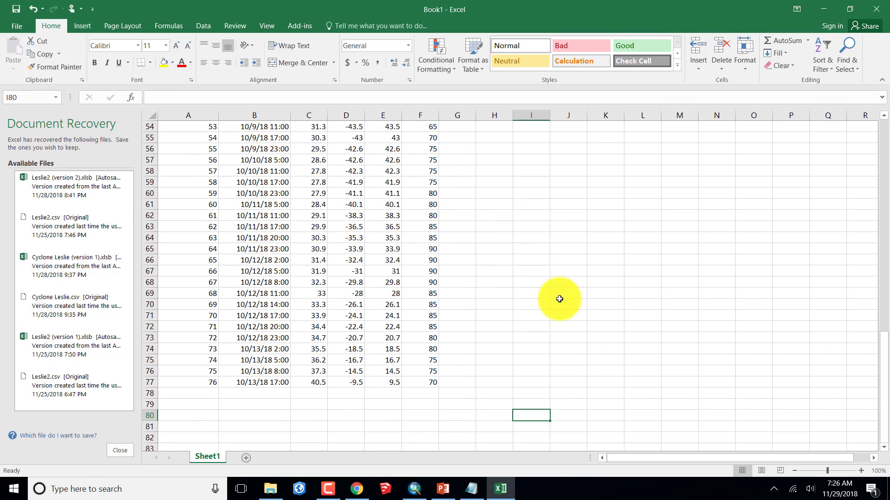
left_click_drag(884, 357, 883, 124)
left_click(318, 137)
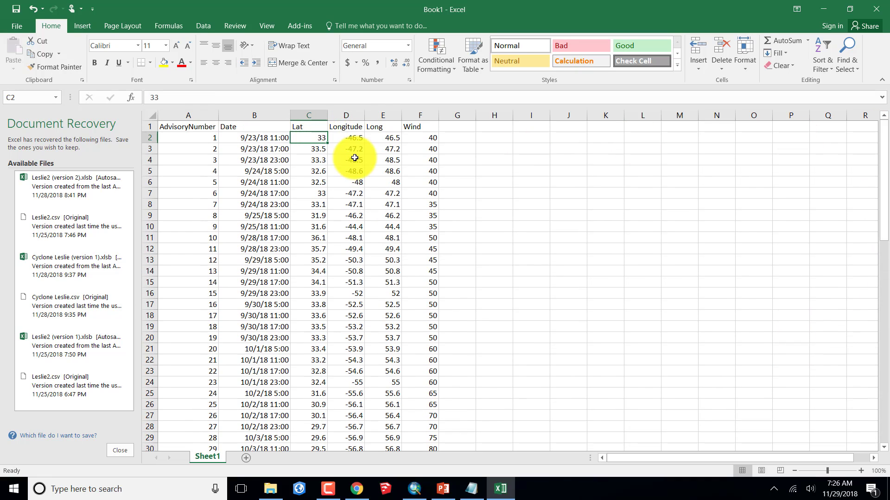
left_click(343, 136)
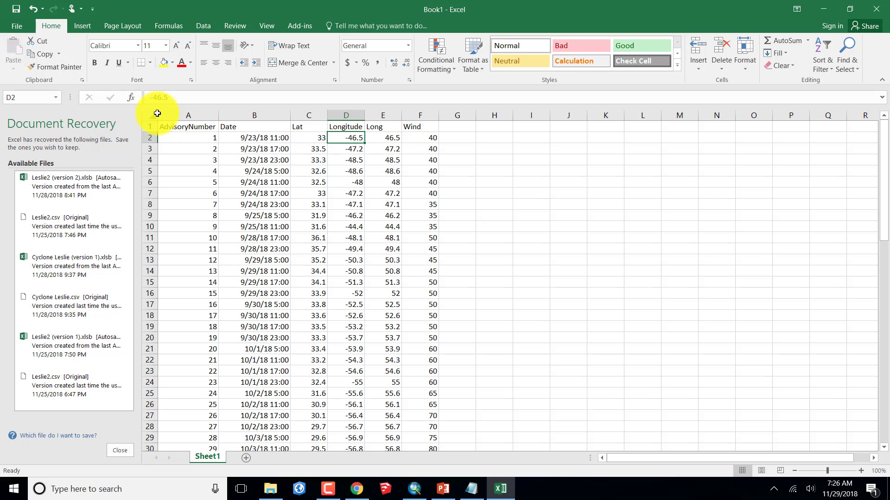
Step: Delete the original Long column E, keeping the negated Longitude values
right_click(380, 116)
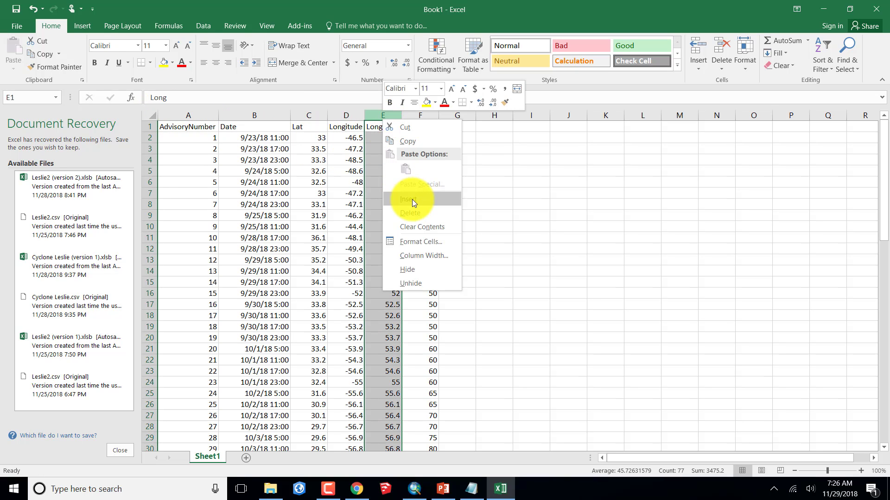
left_click(411, 213)
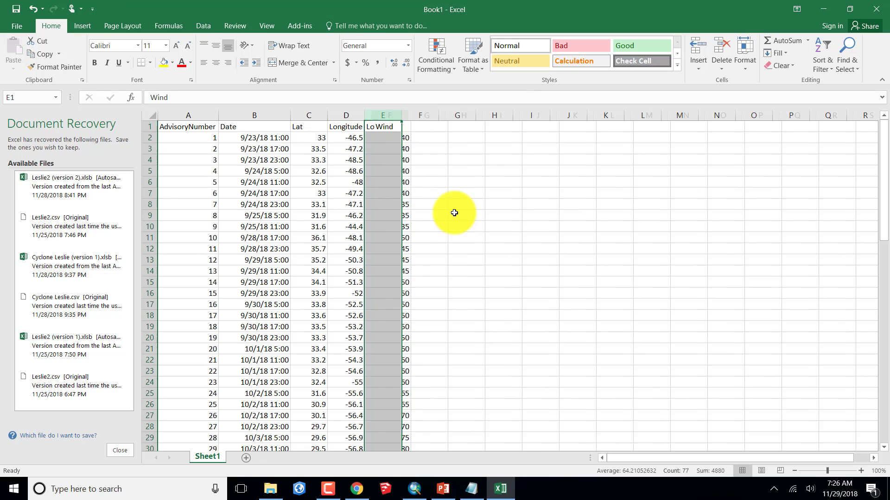
left_click(498, 213)
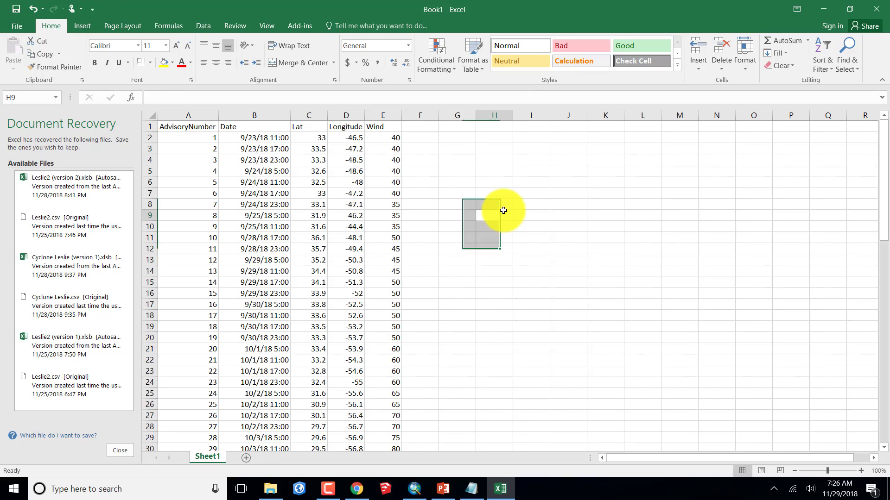
Step: Add the column headers x start, y start, x end and y end in cells F1 through I1
left_click(417, 127)
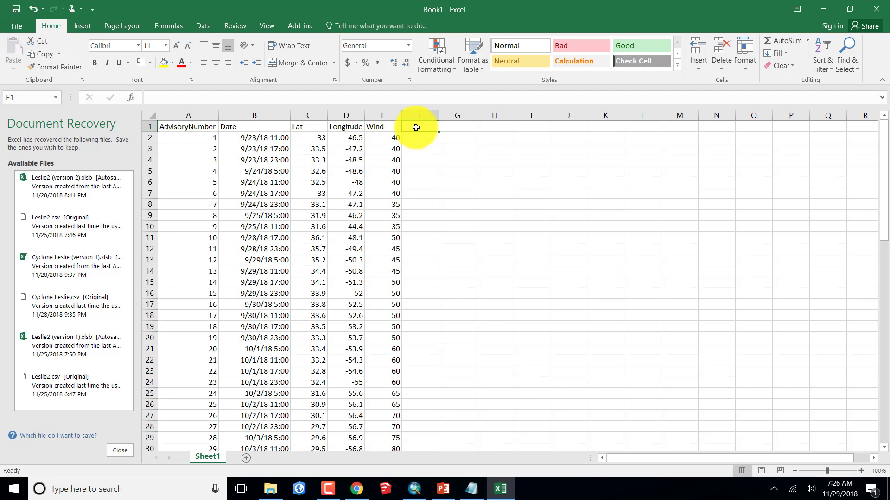
type("x start")
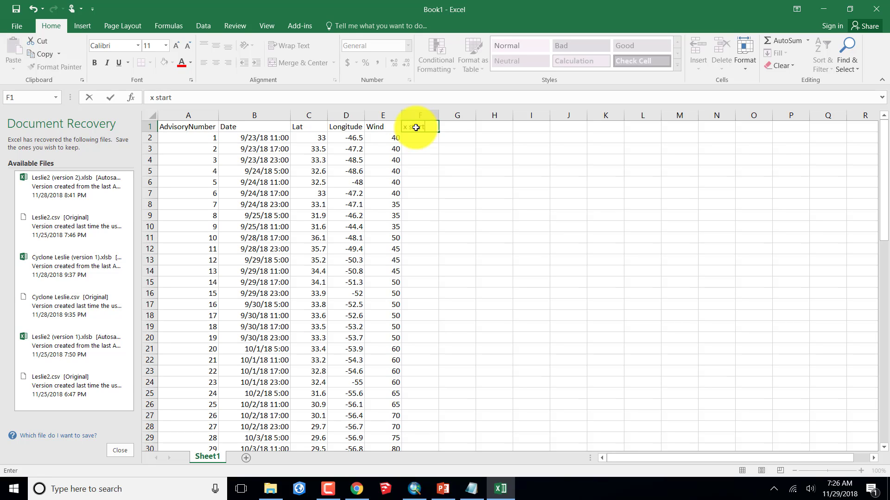
key("Tab")
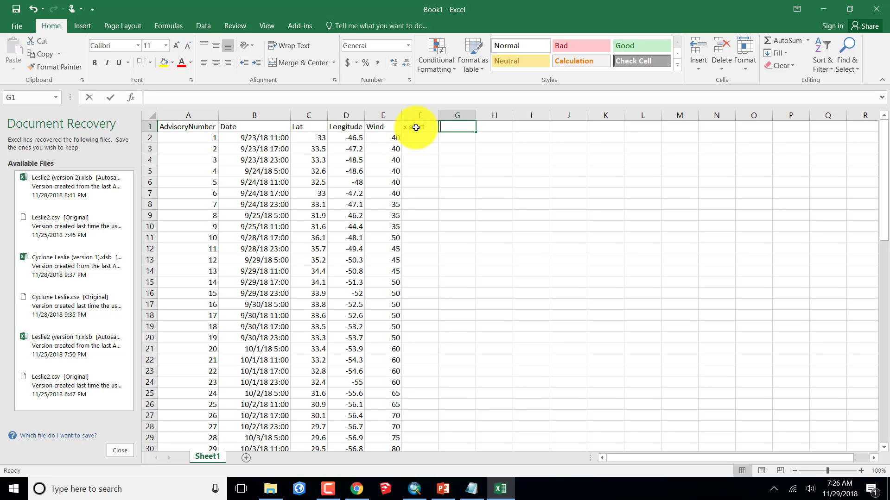
type("x")
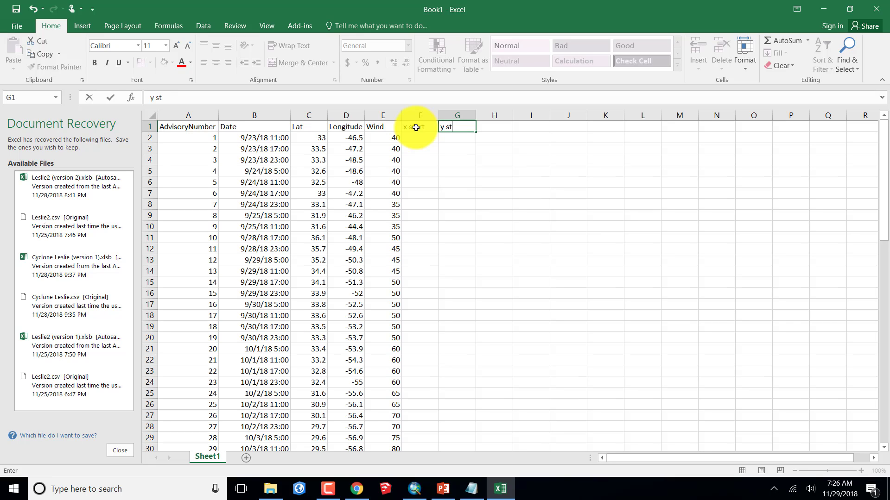
key("Tab")
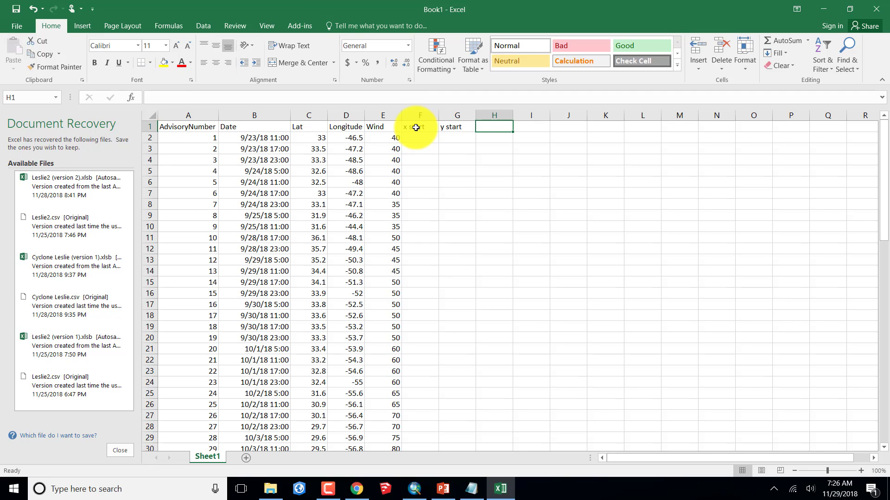
type("s")
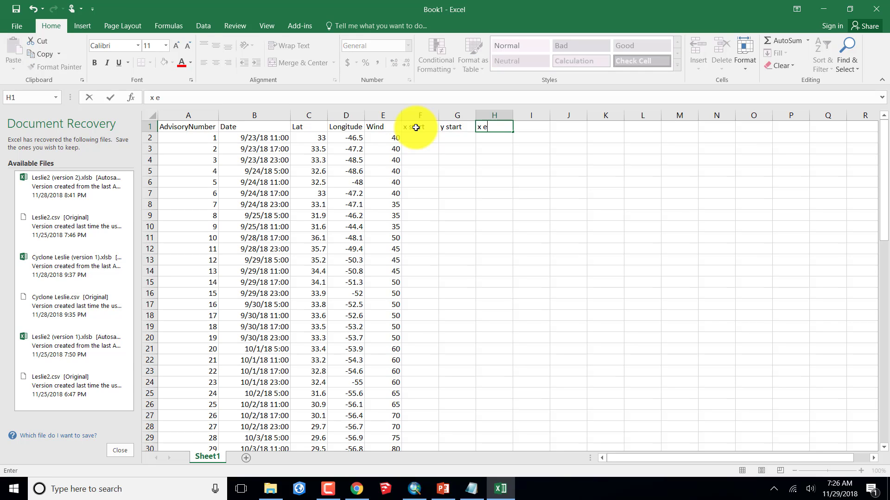
key("Tab")
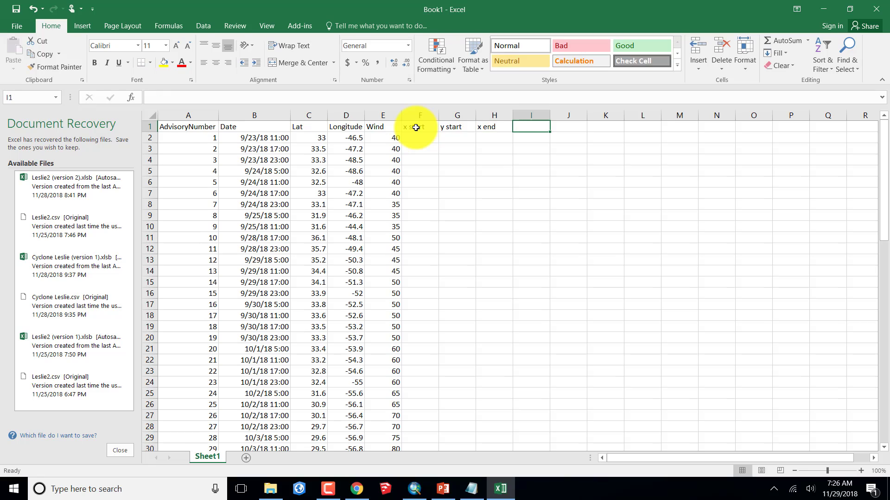
type("y end")
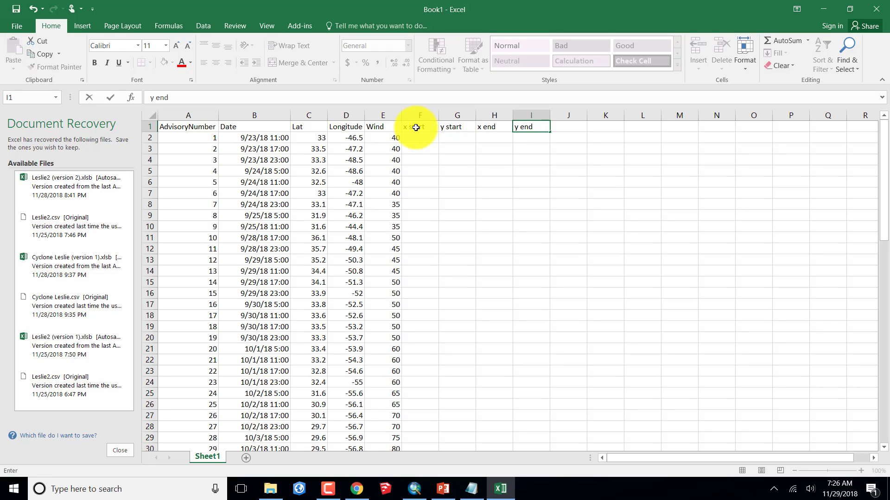
key("Return")
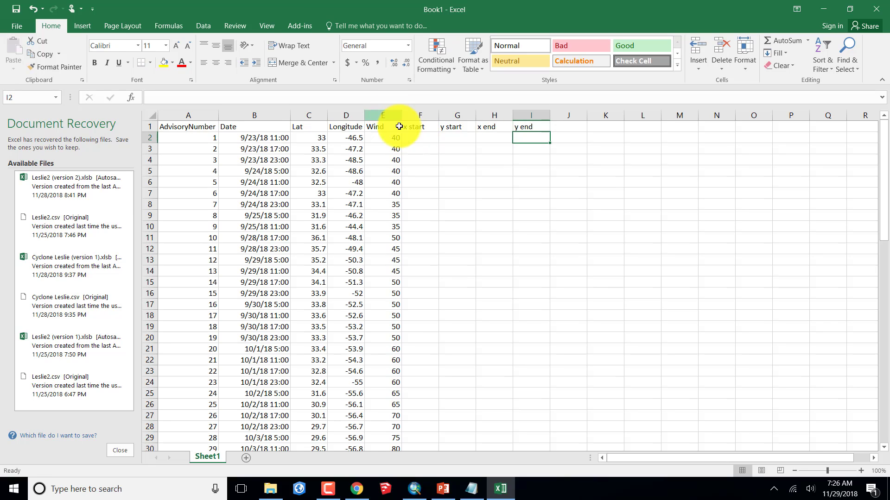
Step: Link the first row's x start in F2 to longitude with =D2 and its x end in H2 with =D3
left_click(423, 139)
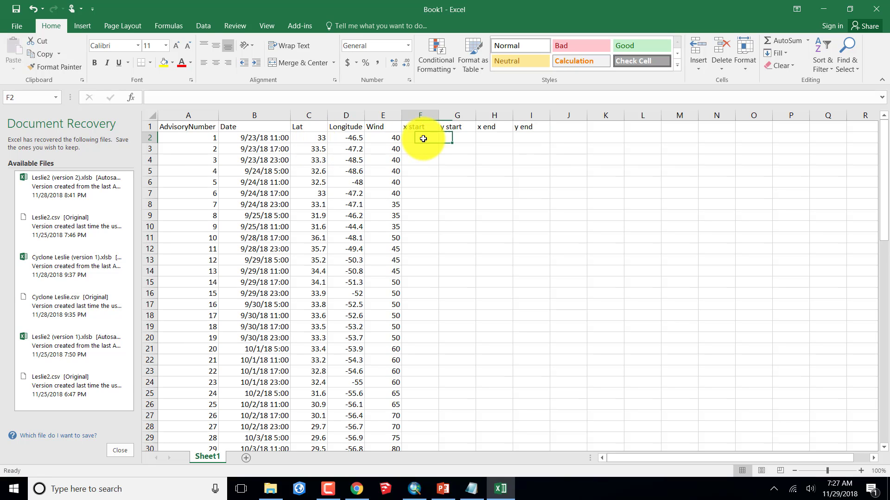
left_click(352, 139)
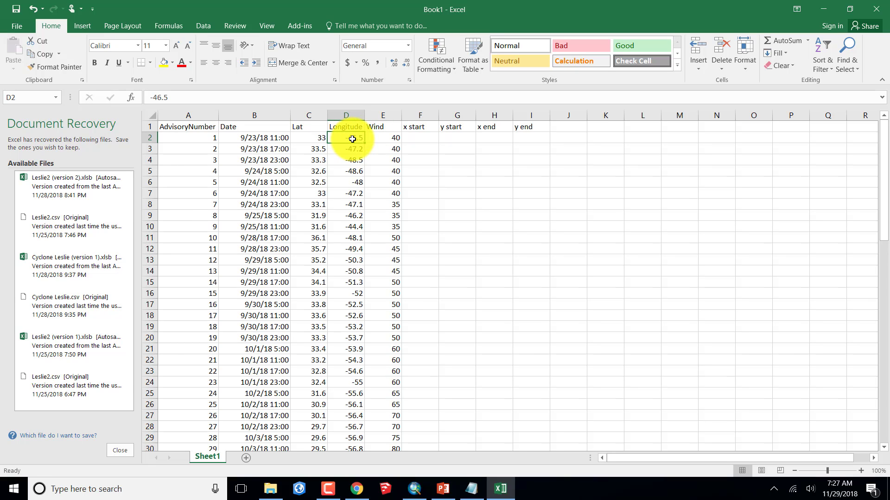
left_click(417, 139)
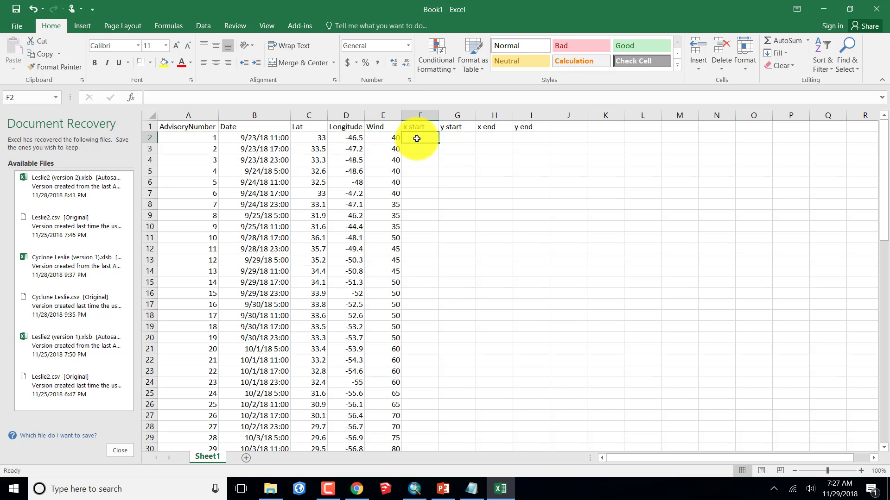
type("=")
left_click(350, 137)
key("Return")
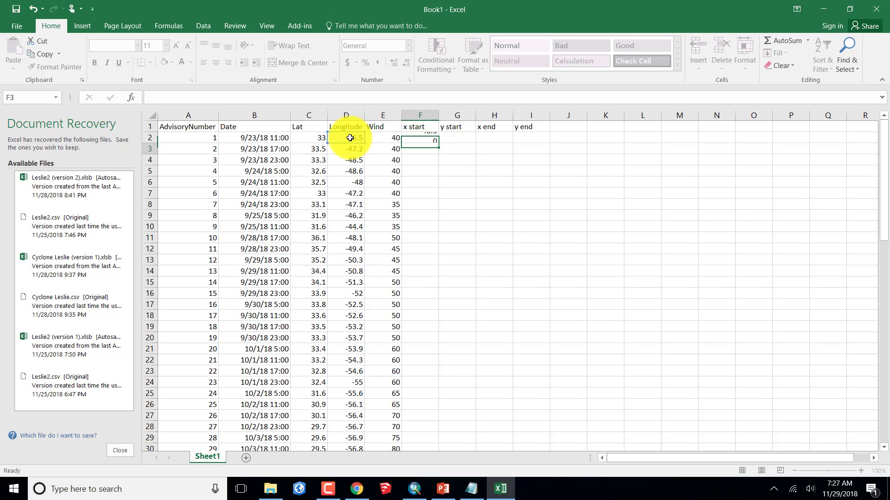
left_click(486, 138)
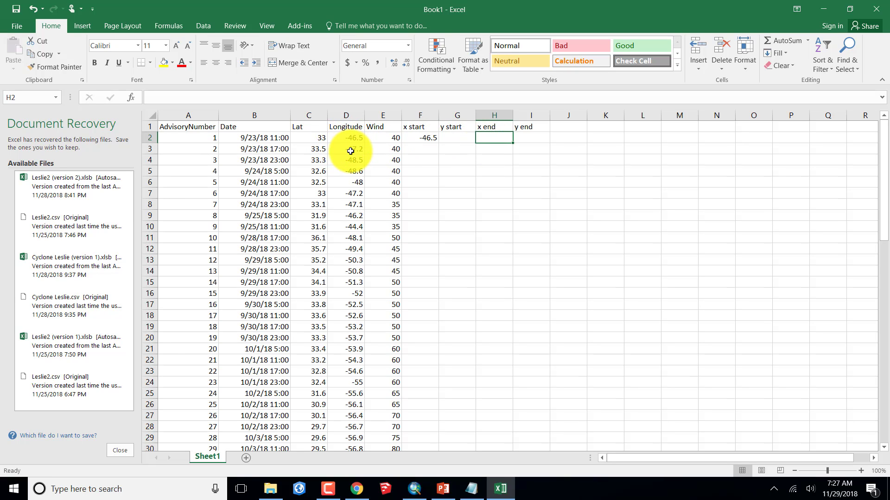
type("=")
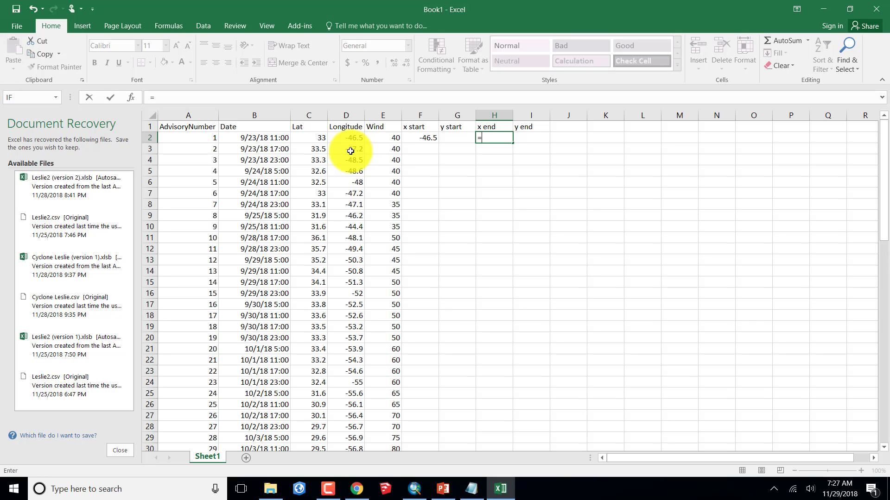
left_click(348, 150)
key("Return")
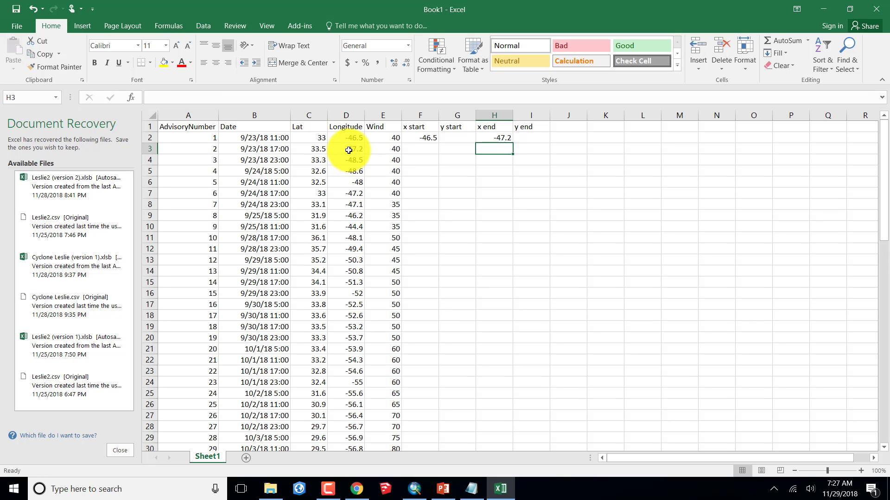
Step: Link the first row's y start in G2 to latitude with =C2 and its y end in I2 with =C3
left_click(445, 138)
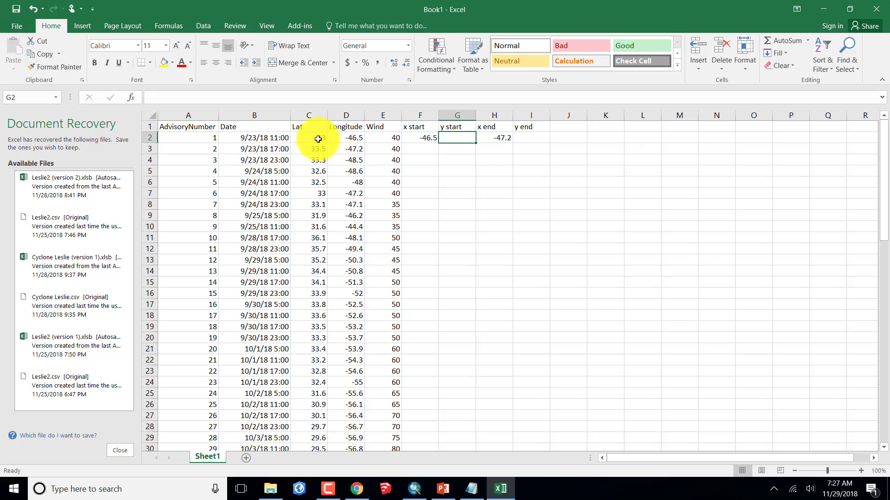
type("=")
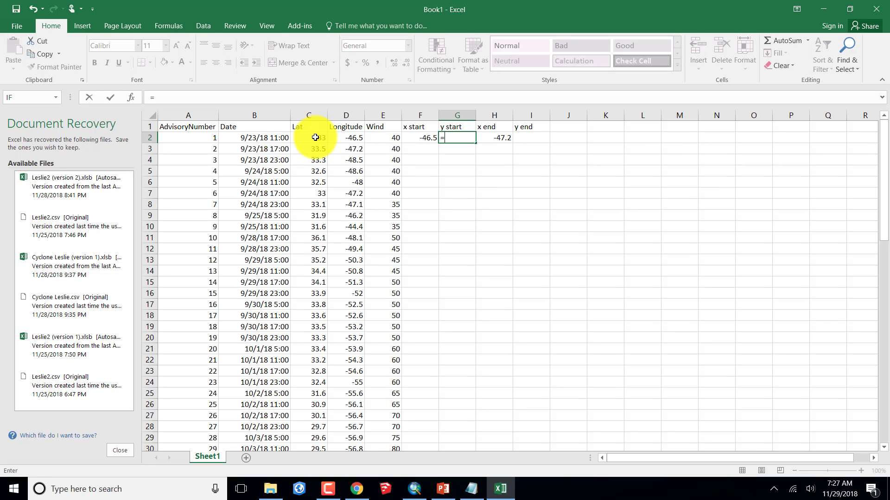
left_click(315, 138)
key("Return")
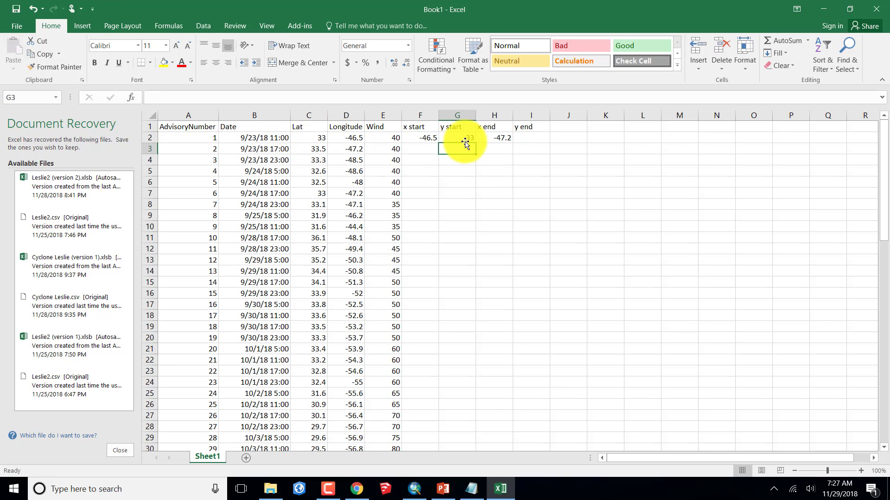
left_click(531, 138)
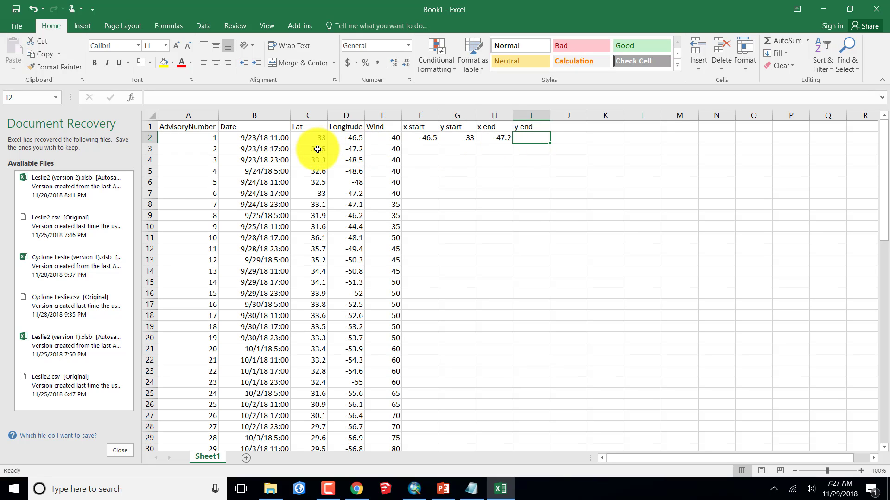
type("=")
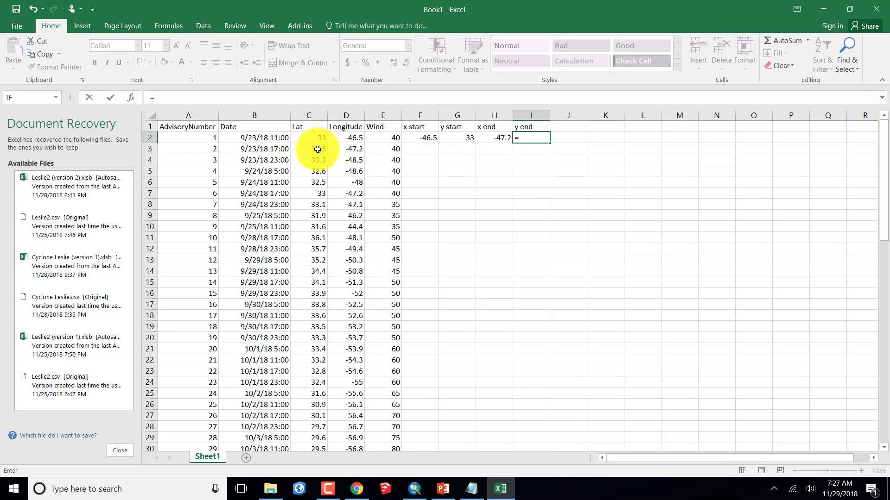
left_click(317, 150)
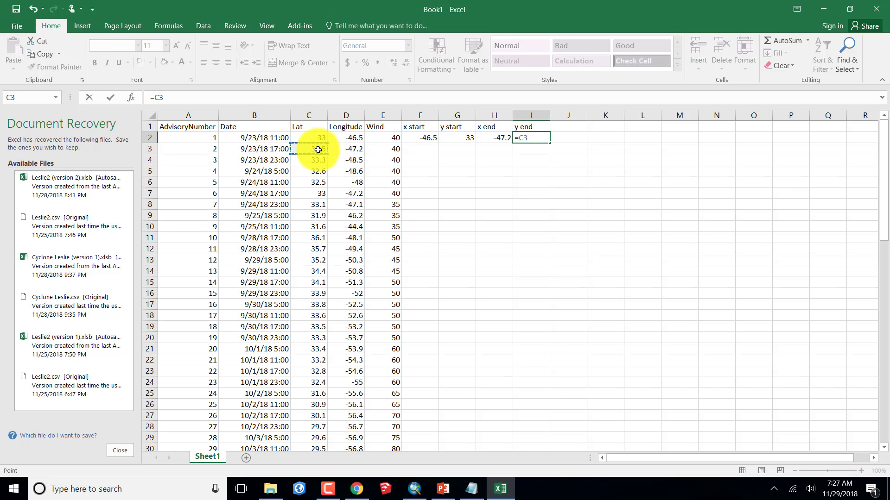
key("Return")
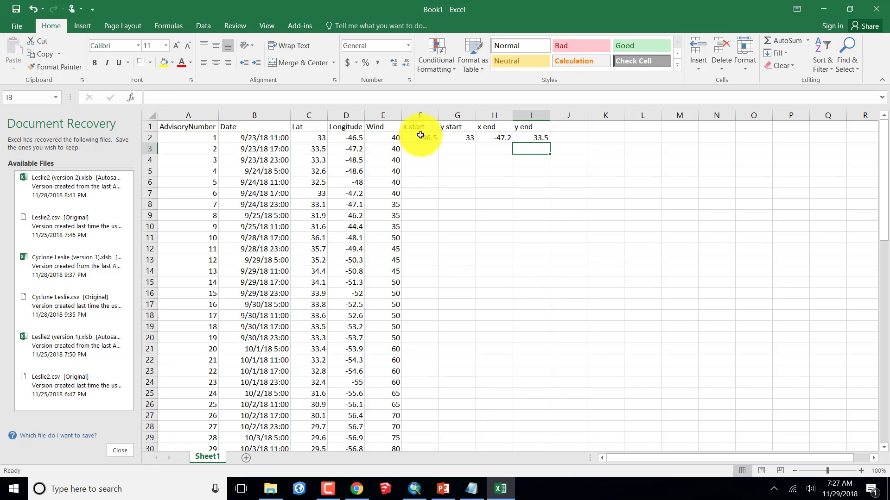
Step: Copy the start and end coordinate formulas from F2:I2 into rows 3 through 77
left_click_drag(420, 138, 531, 136)
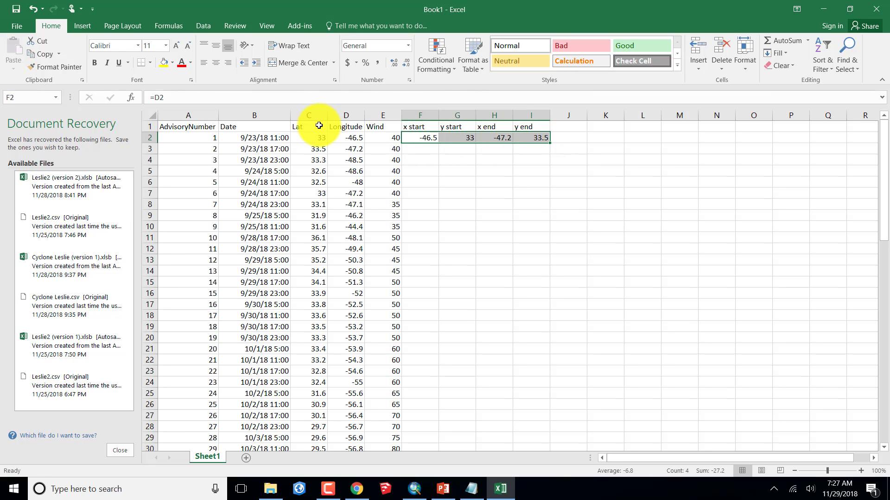
key("ctrl+c")
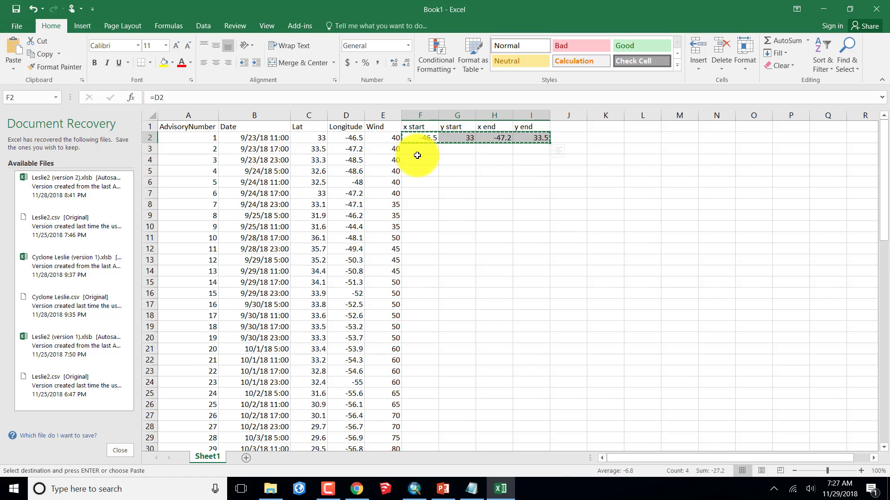
left_click_drag(420, 149, 422, 417)
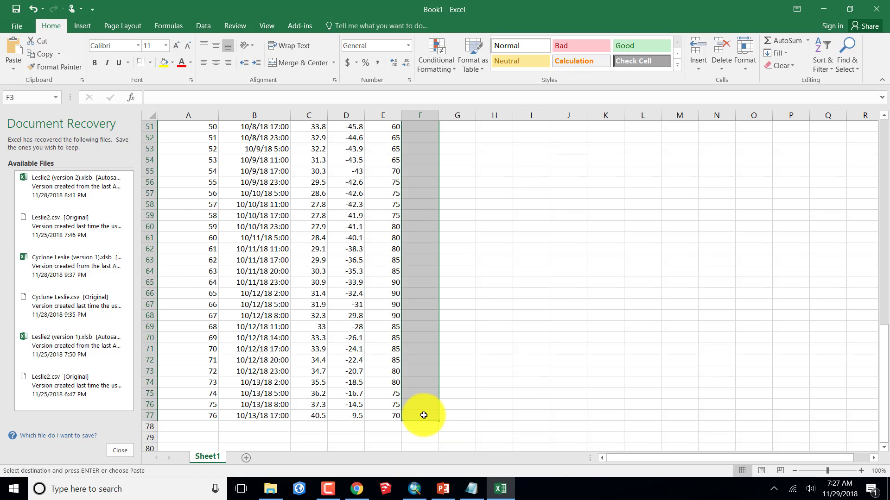
key("ctrl+v")
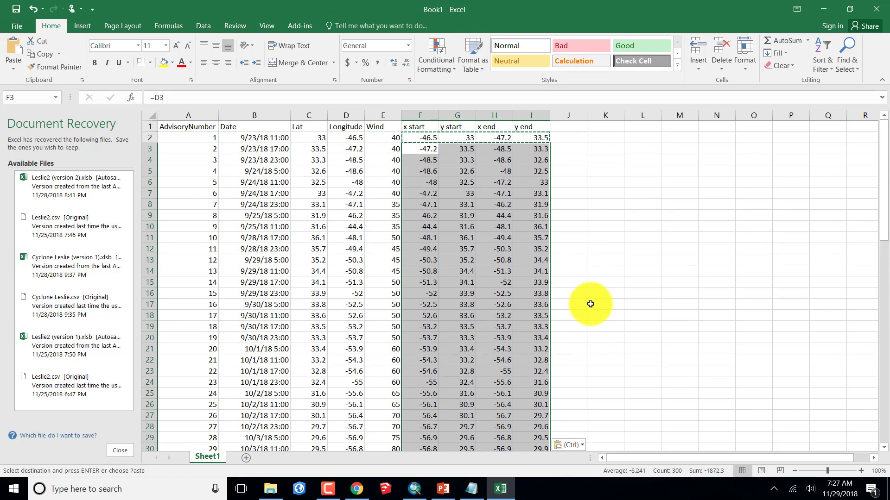
Step: Clear the start and end coordinates of the last advisory row, F77:I77
scroll(590, 303, "down", 5)
left_click(607, 299)
scroll(607, 299, "down", 12)
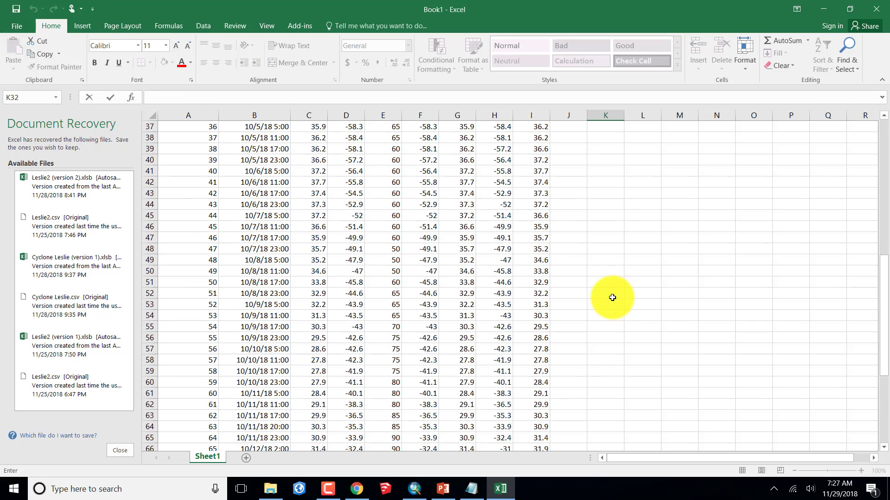
scroll(612, 298, "down", 2)
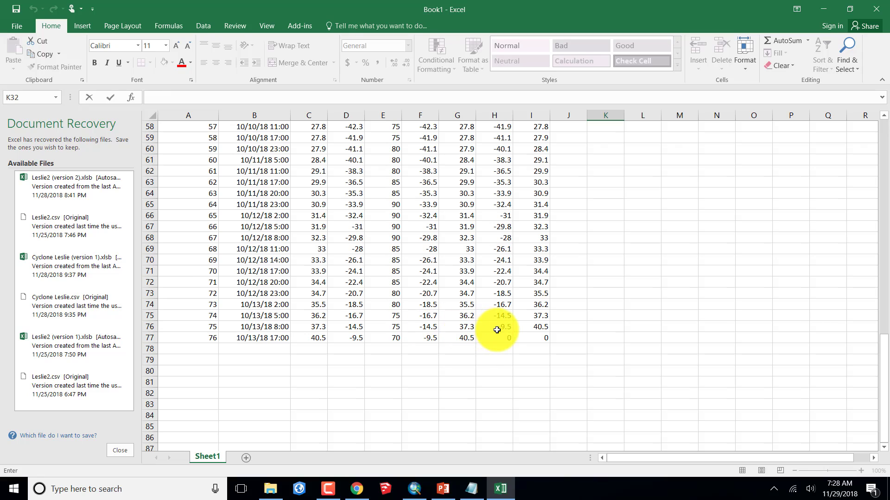
left_click(542, 338)
left_click_drag(542, 337, 435, 339)
key("Delete")
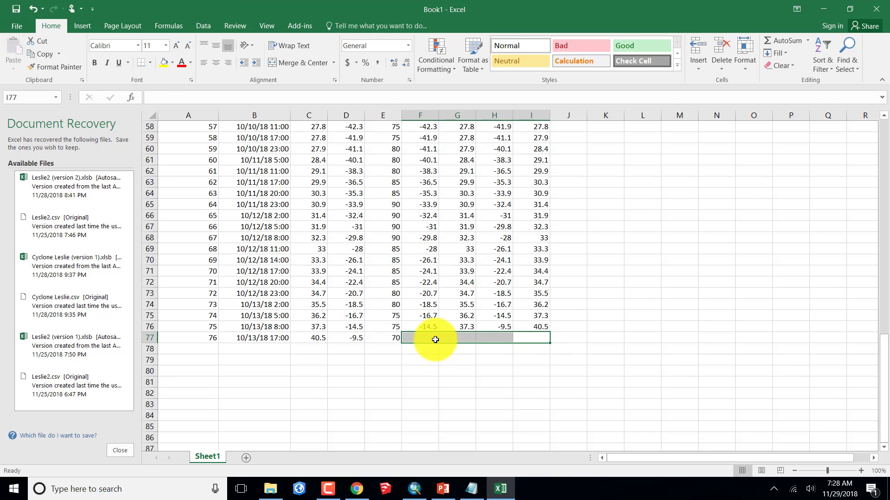
left_click(597, 348)
Step: Begin saving the workbook to the Downloads folder under the file name Hurricane Leslie
scroll(597, 324, "up", 5)
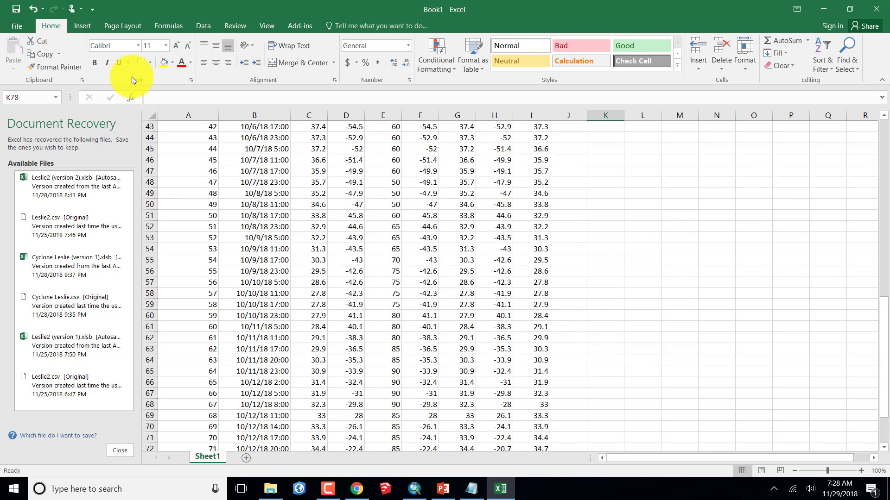
left_click(18, 22)
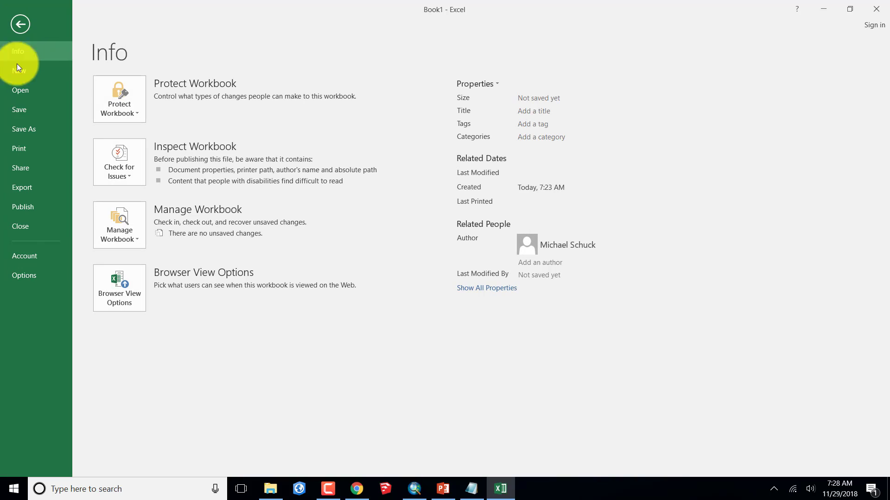
left_click(20, 129)
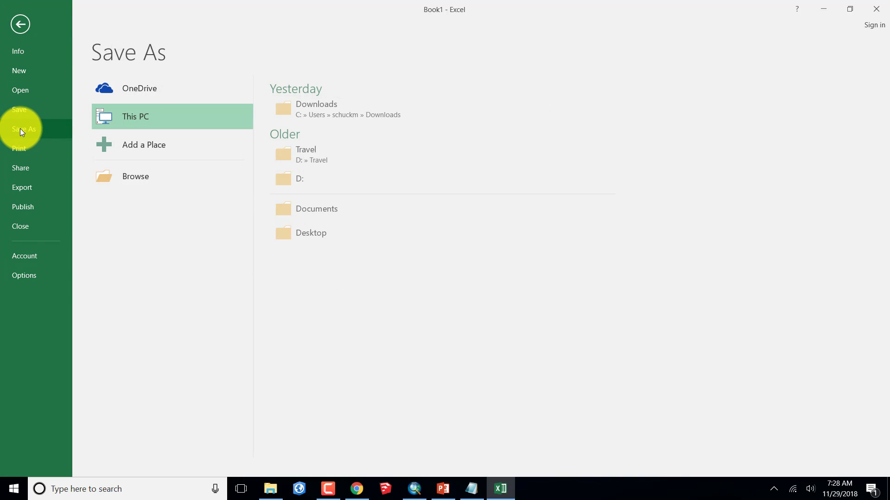
left_click(307, 111)
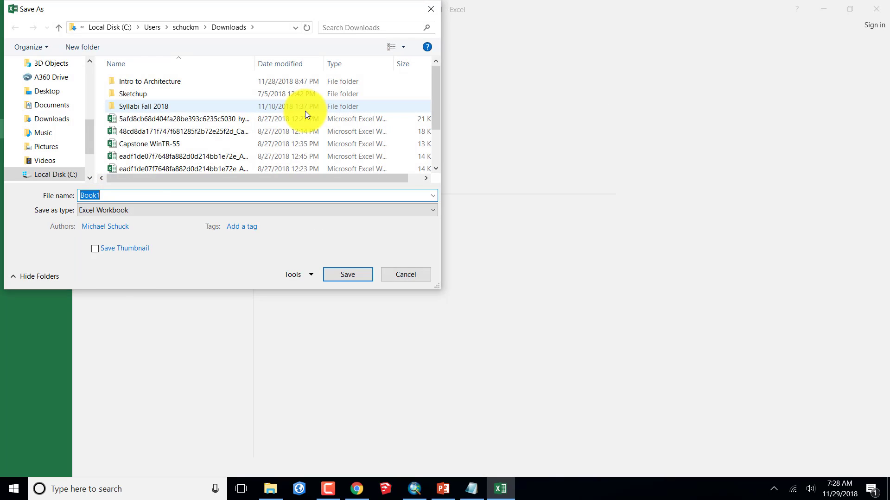
type("Hu")
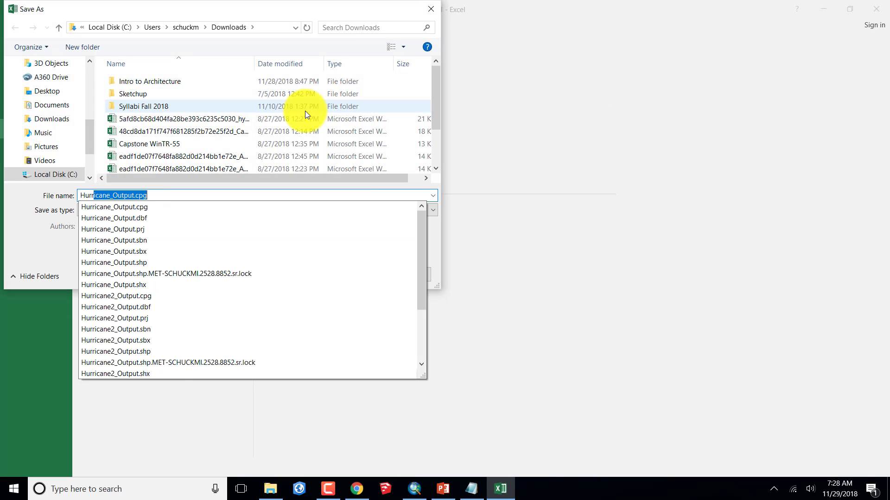
type("er L")
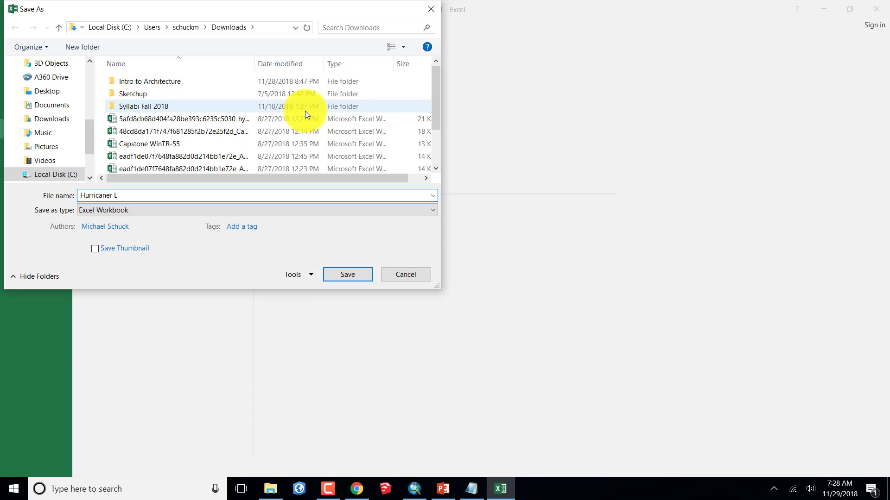
key("BackSpace")
key("BackSpace")
key("BackSpace")
type("Leslie")
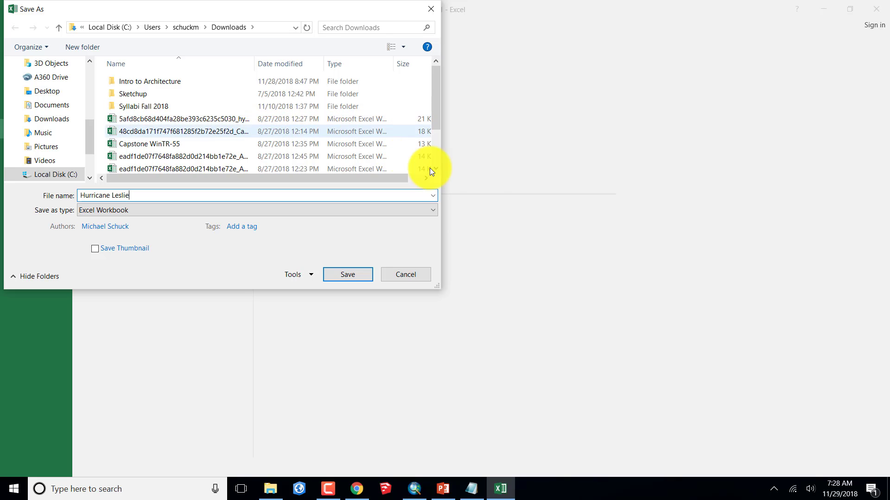
Step: Set the file type to CSV (Comma delimited) and save the file, keeping that format
left_click(432, 211)
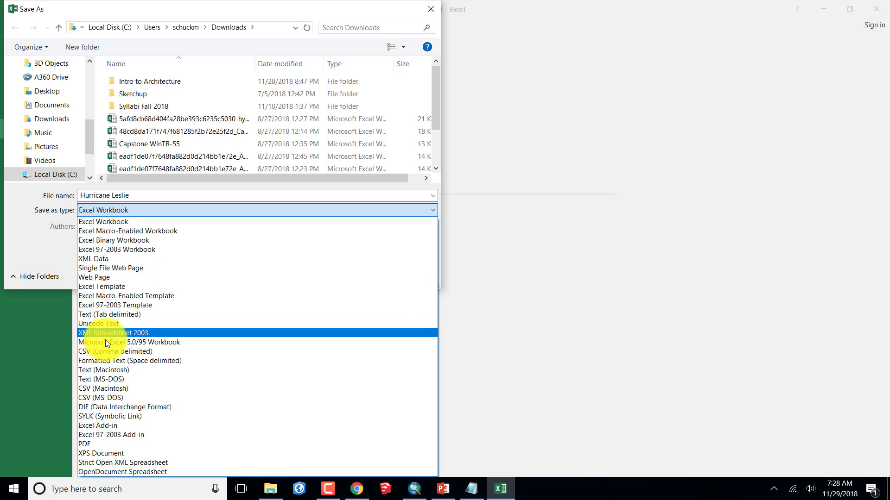
left_click(106, 352)
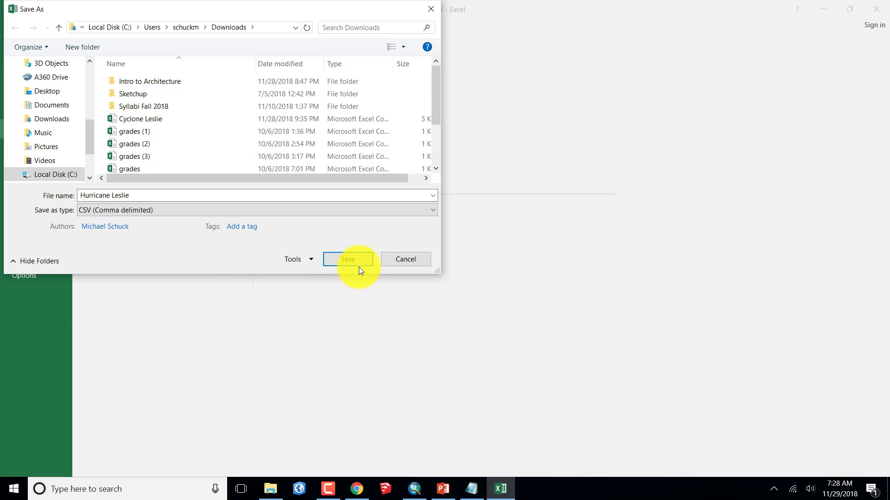
left_click(347, 259)
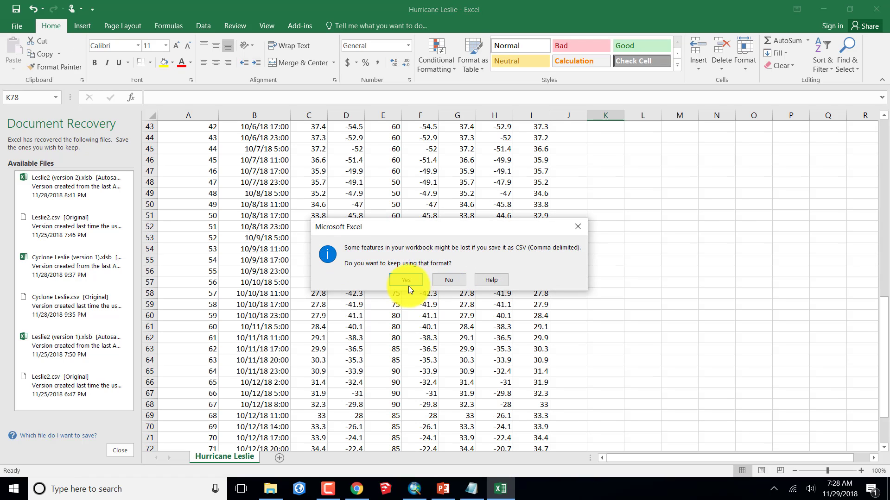
left_click(401, 279)
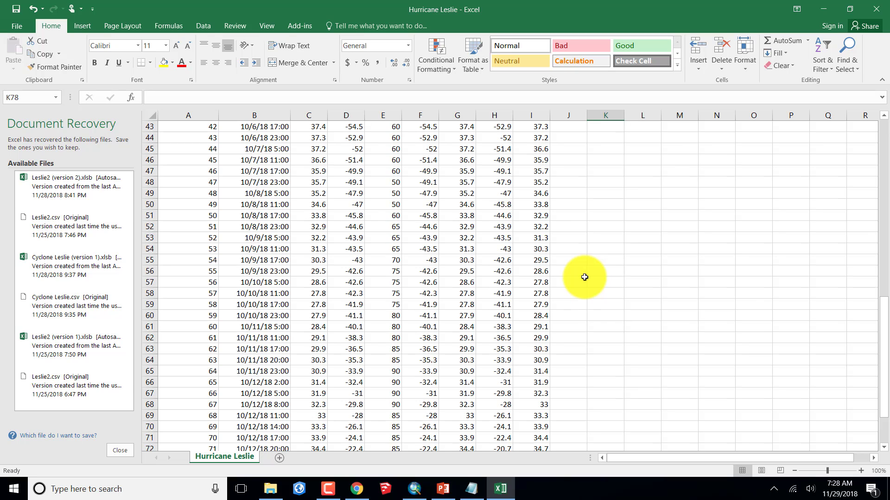
Step: Switch to ArcMap and start a new map
left_click(416, 491)
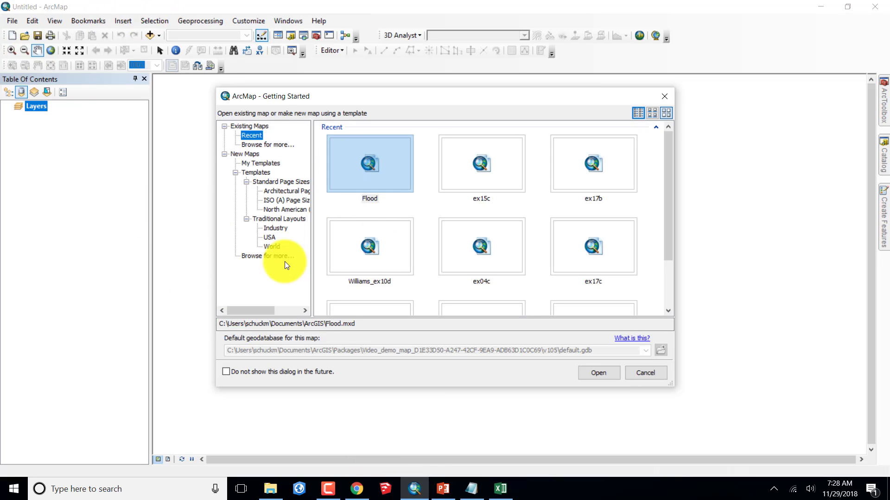
left_click(245, 154)
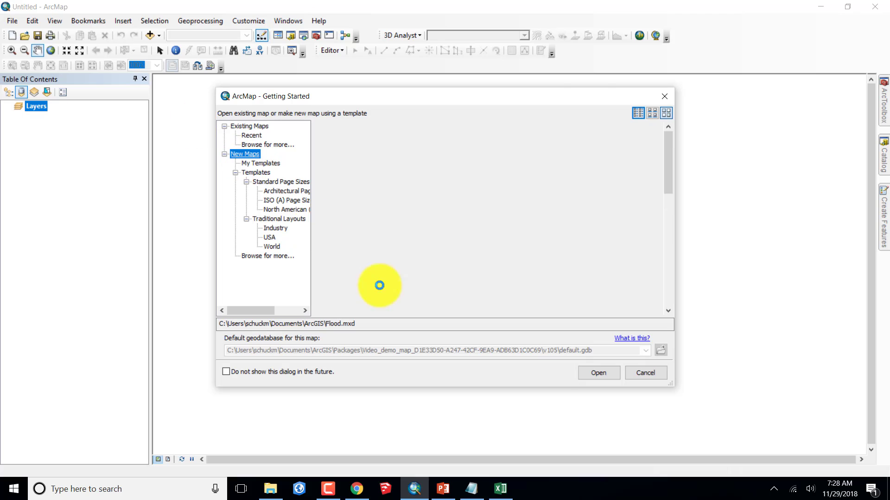
left_click(598, 375)
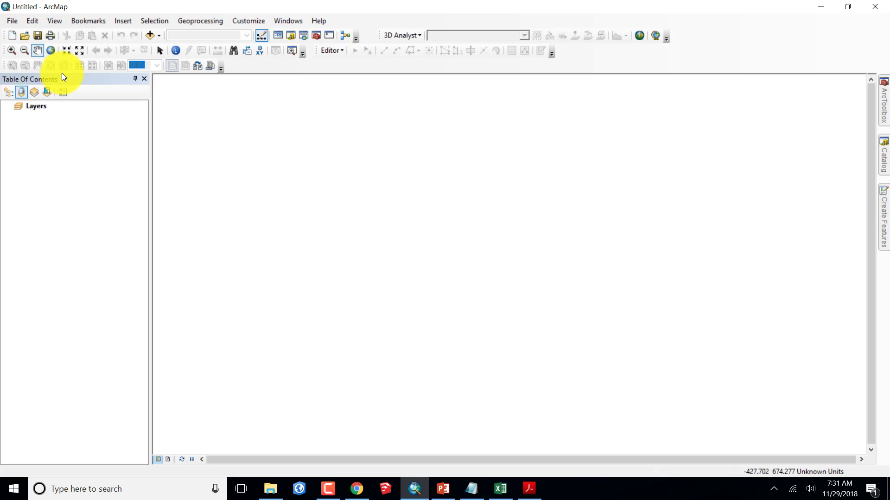
Step: Add the Oceans basemap and frame the map on the North Atlantic Ocean
left_click(158, 36)
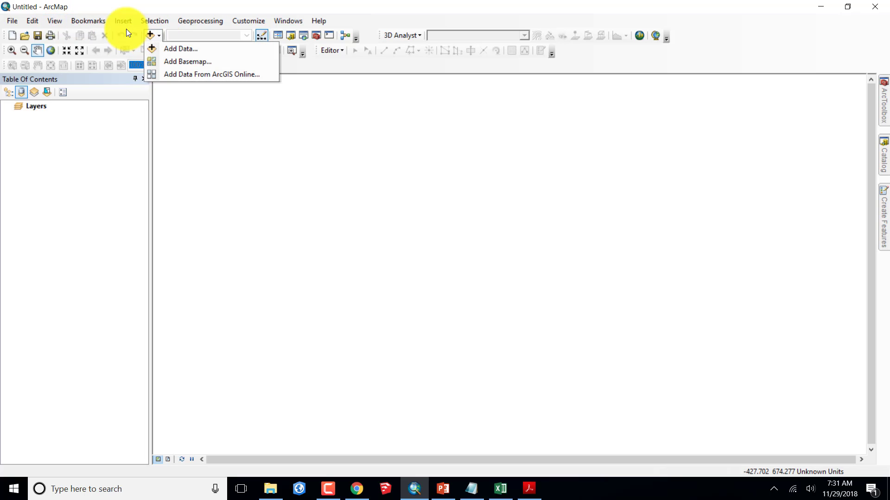
left_click(178, 62)
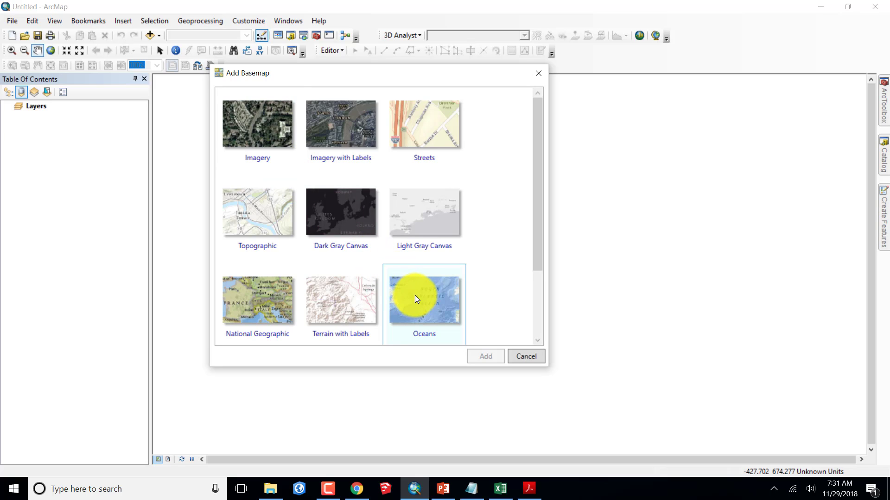
left_click(411, 296)
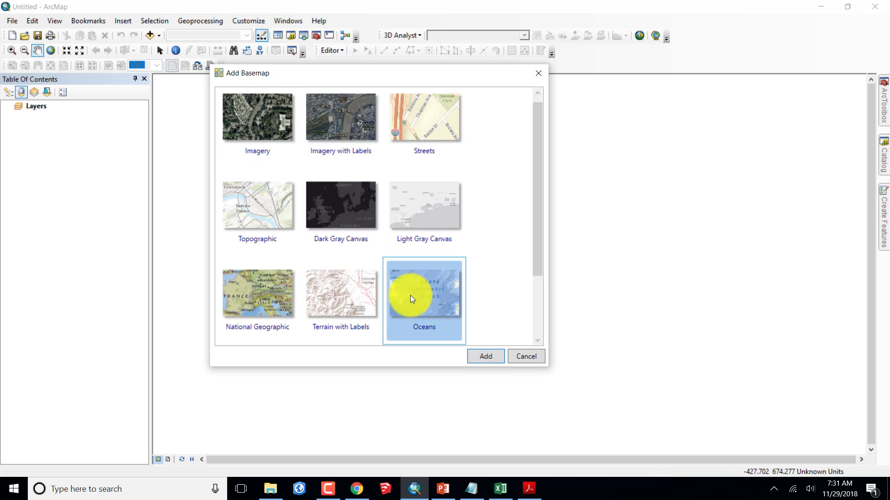
left_click(487, 357)
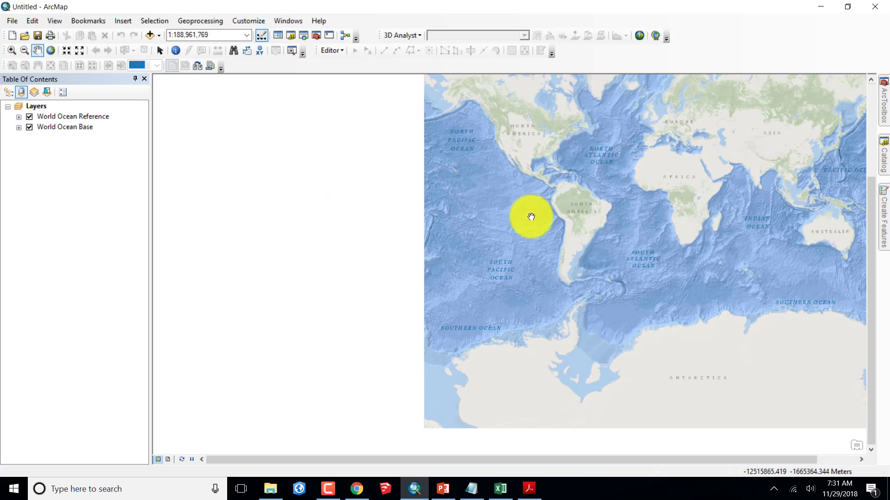
left_click_drag(615, 217, 452, 258)
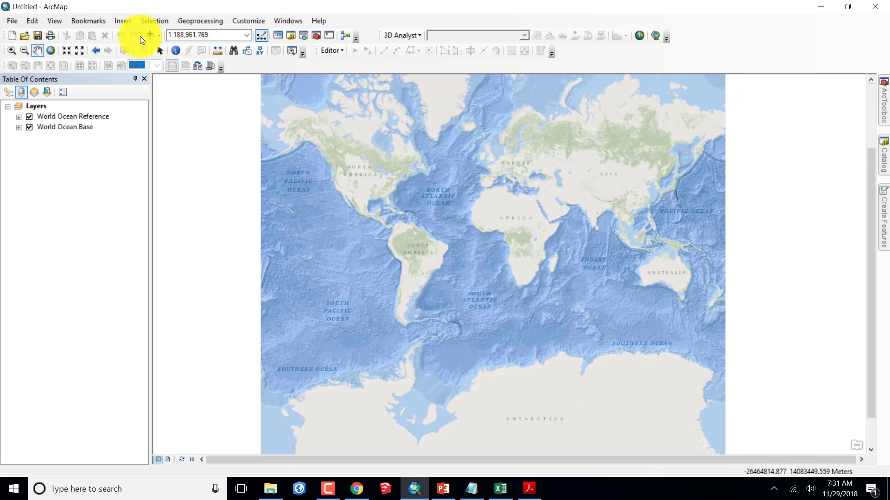
left_click(11, 52)
left_click_drag(384, 145, 532, 239)
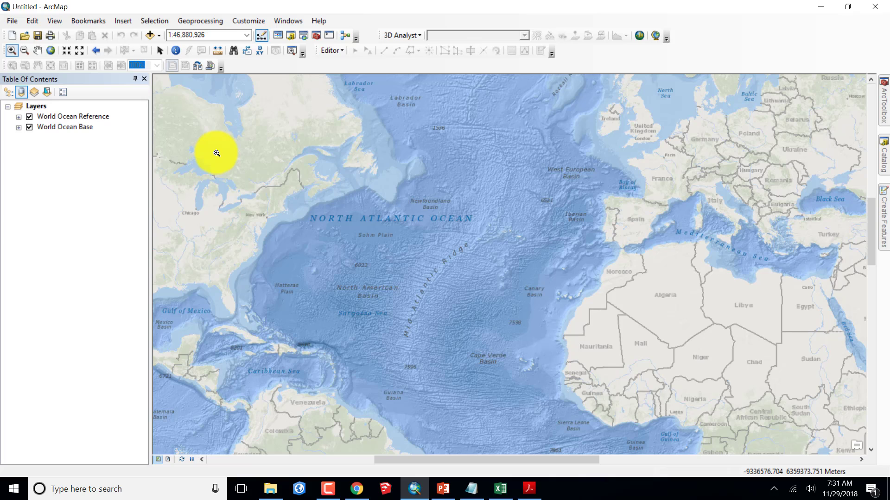
Step: Start adding XY data to the map with Hurricane Leslie.csv from the Downloads folder as the table
left_click(10, 22)
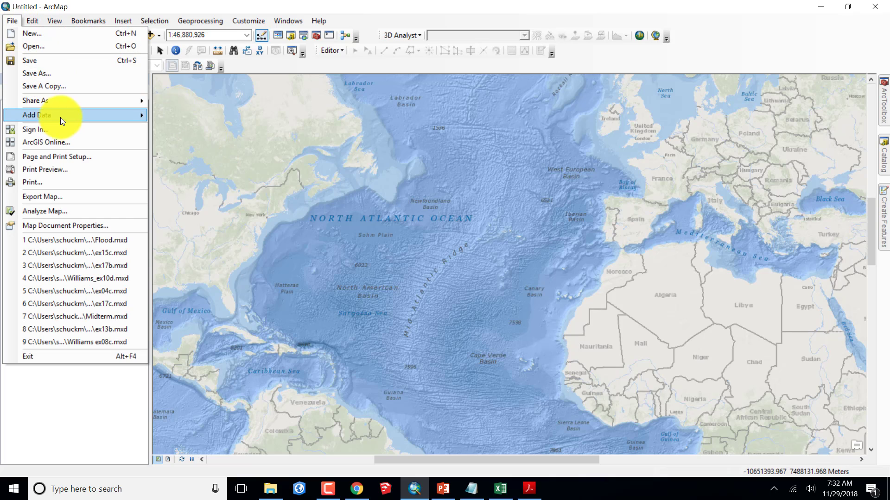
mouse_move(60, 119)
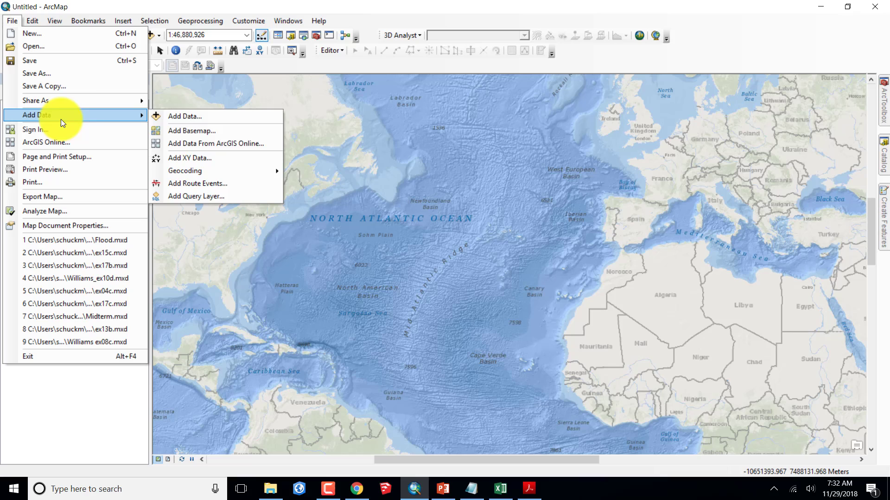
left_click(183, 160)
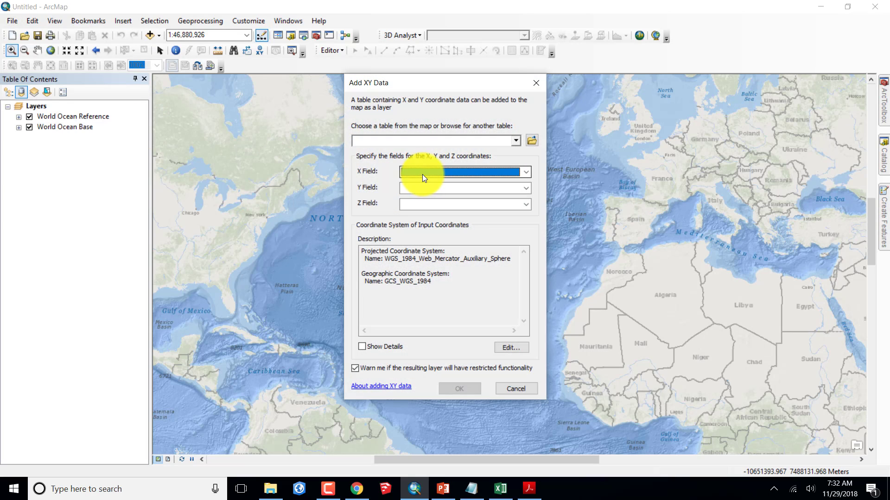
left_click(531, 140)
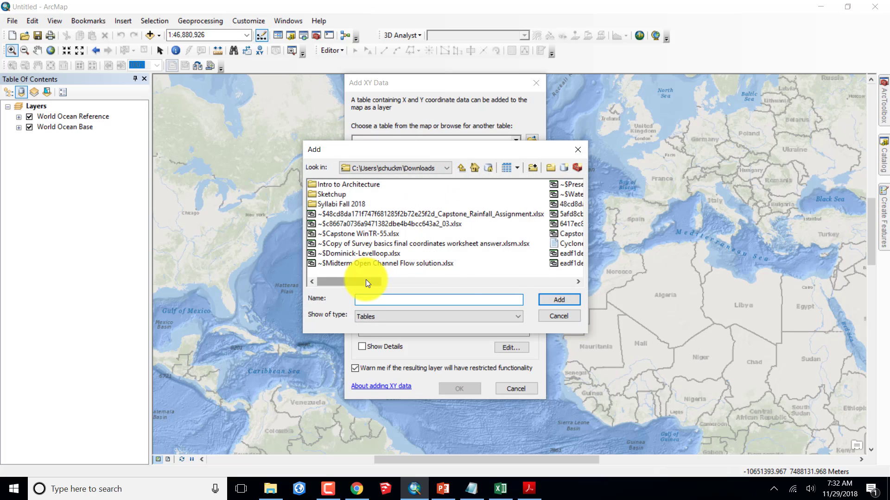
left_click_drag(365, 280, 496, 279)
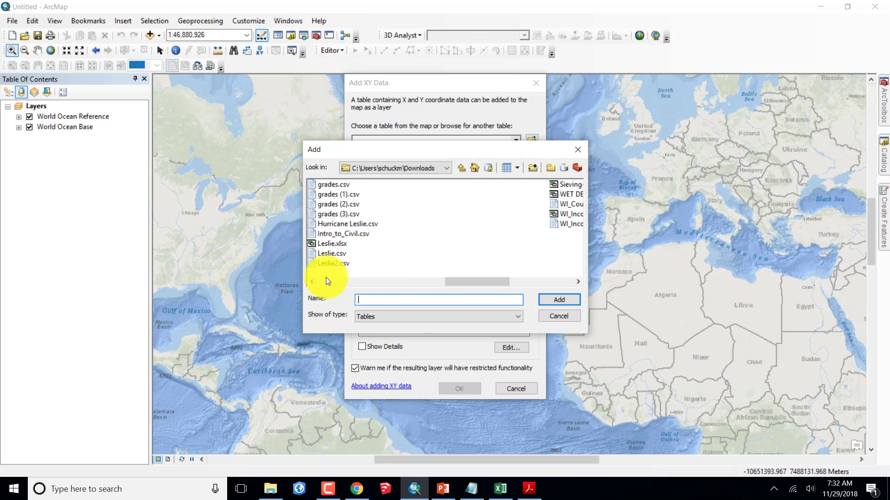
left_click(333, 224)
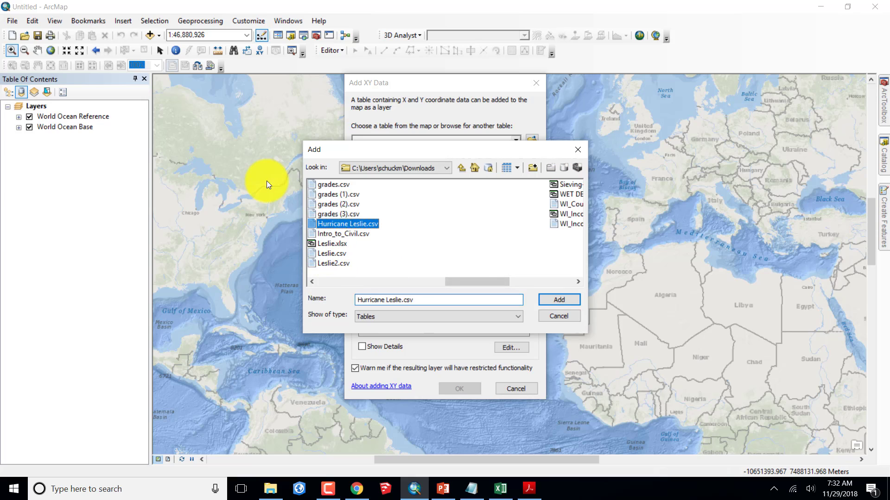
left_click(558, 301)
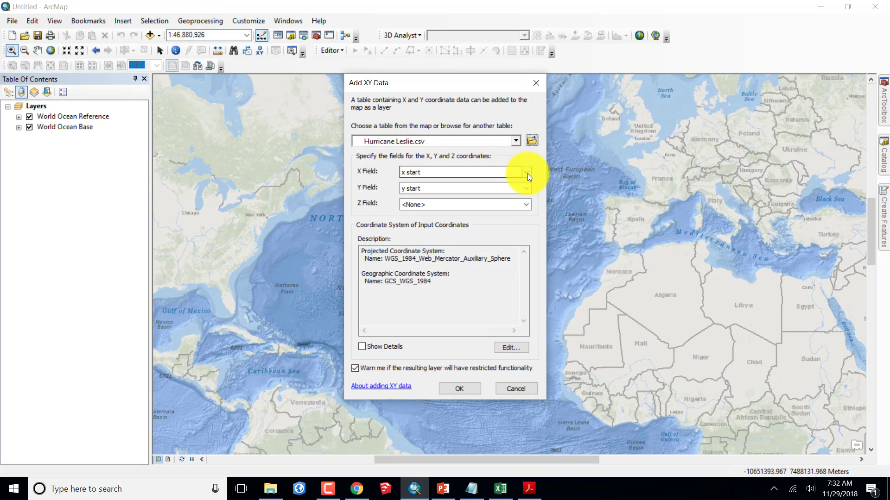
Step: Assign Longitude as the X field and Lat as the Y field of the XY data
left_click(527, 173)
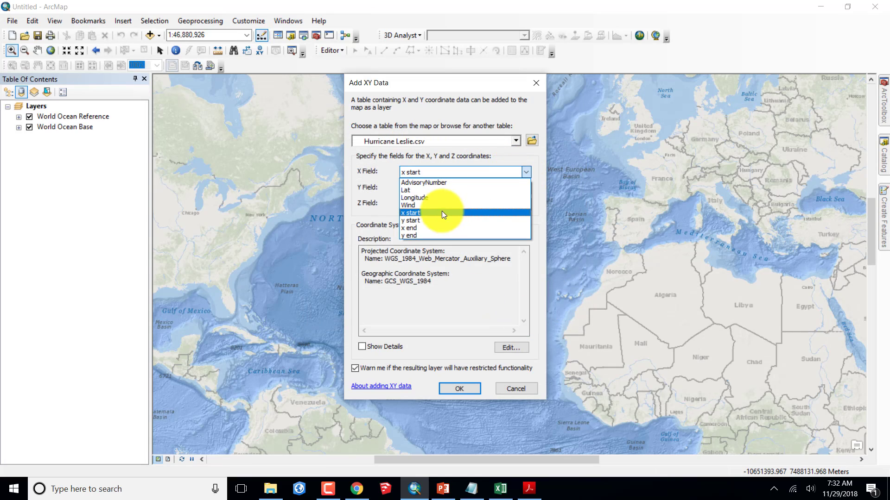
left_click(417, 198)
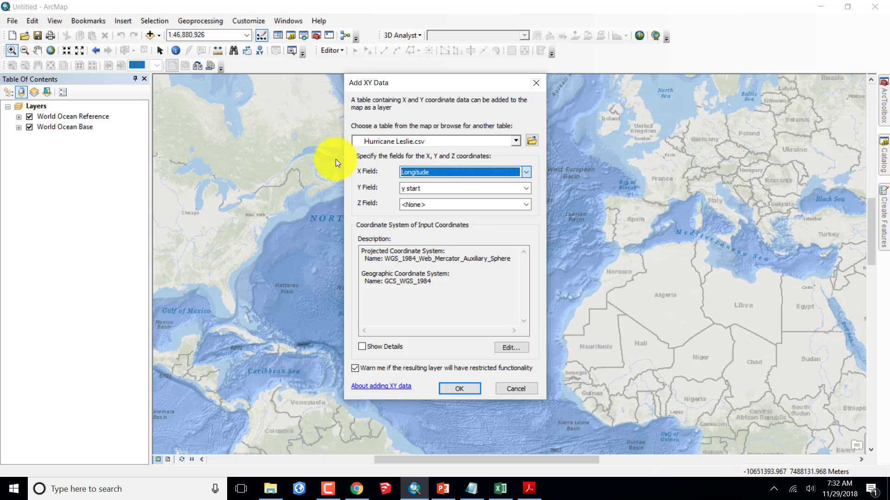
left_click(525, 190)
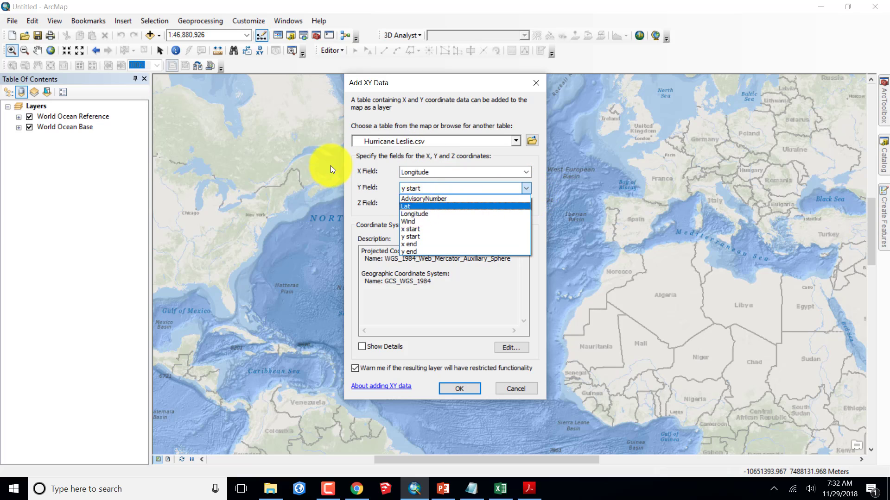
left_click(413, 207)
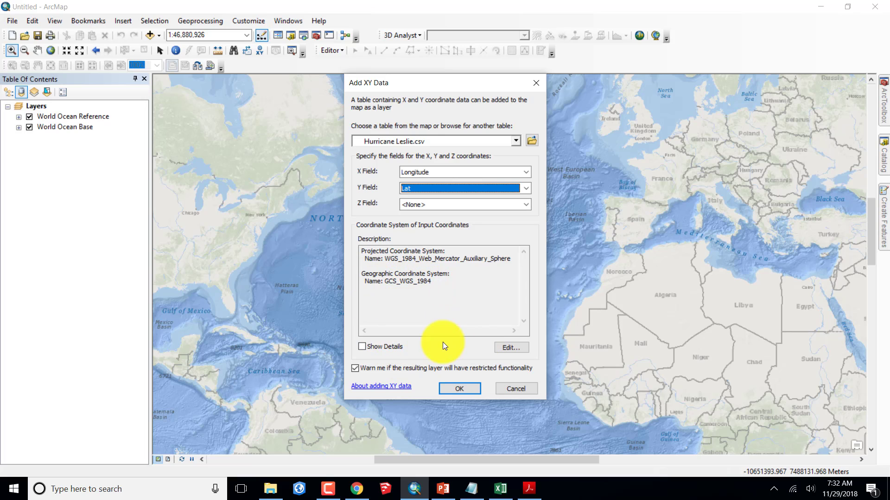
Step: Show the full details of the input coordinate system and review its projected and geographic parameters
left_click(362, 346)
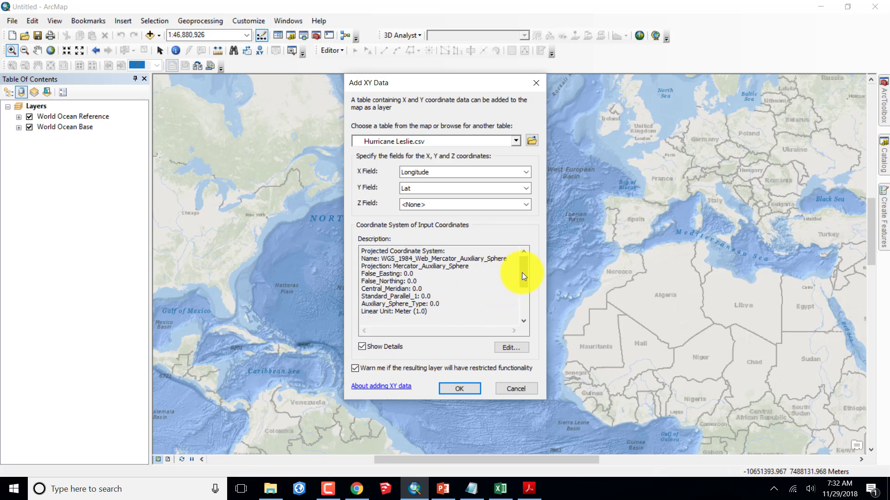
left_click_drag(523, 276, 523, 309)
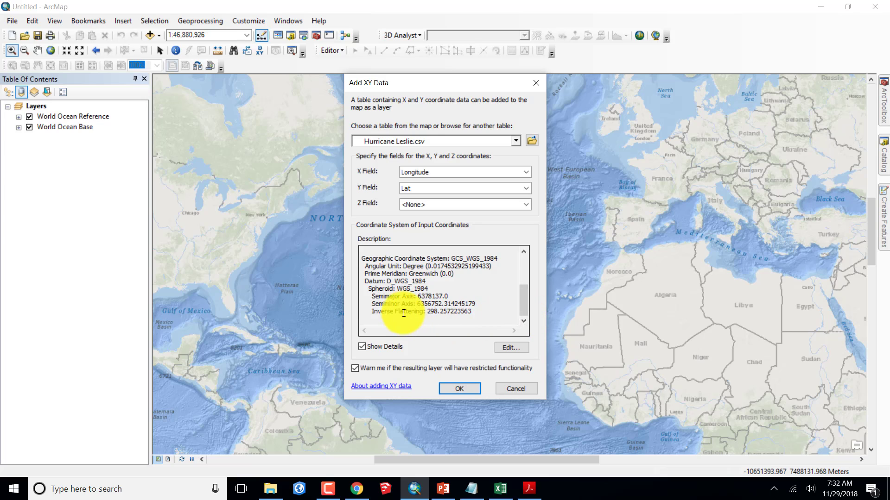
left_click_drag(524, 296, 526, 291)
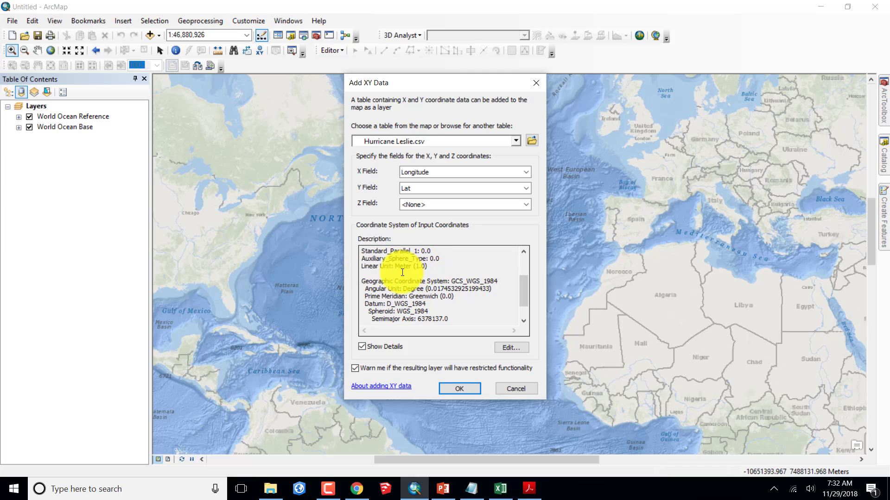
Step: Set the input coordinate system to the geographic World system WGS 1984 and add the XY points to the map
left_click(509, 346)
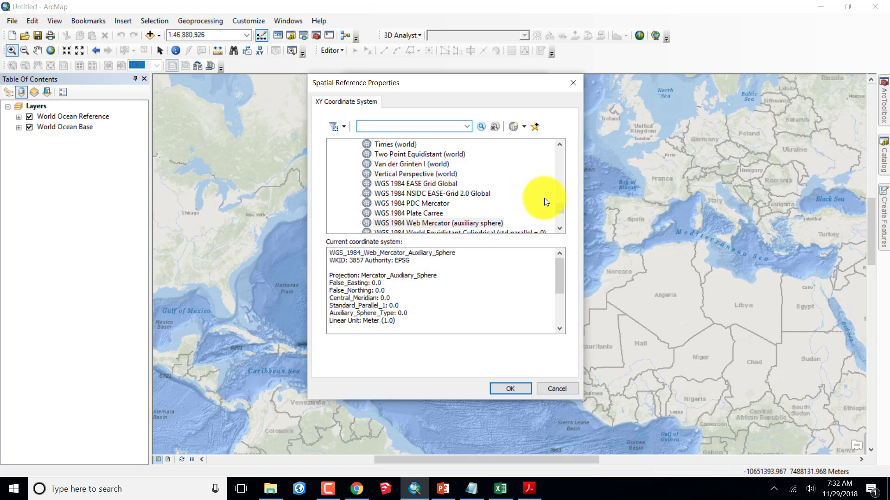
left_click_drag(559, 210, 557, 155)
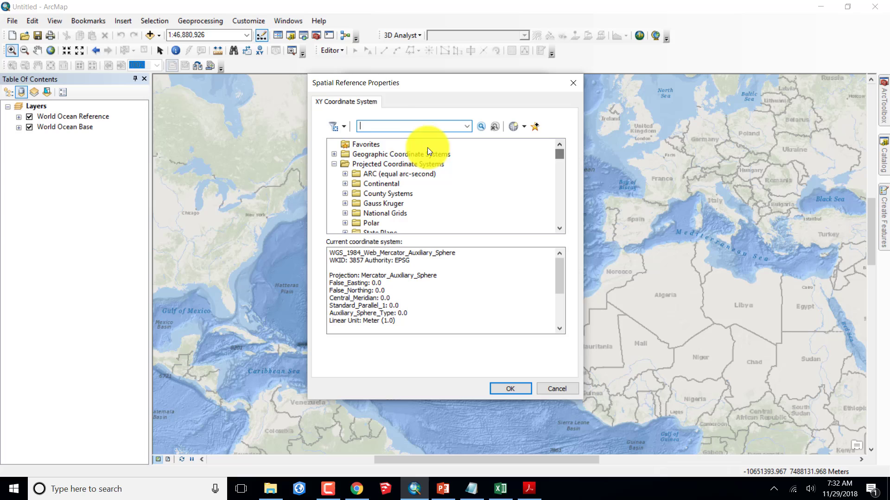
left_click(368, 154)
left_click(334, 154)
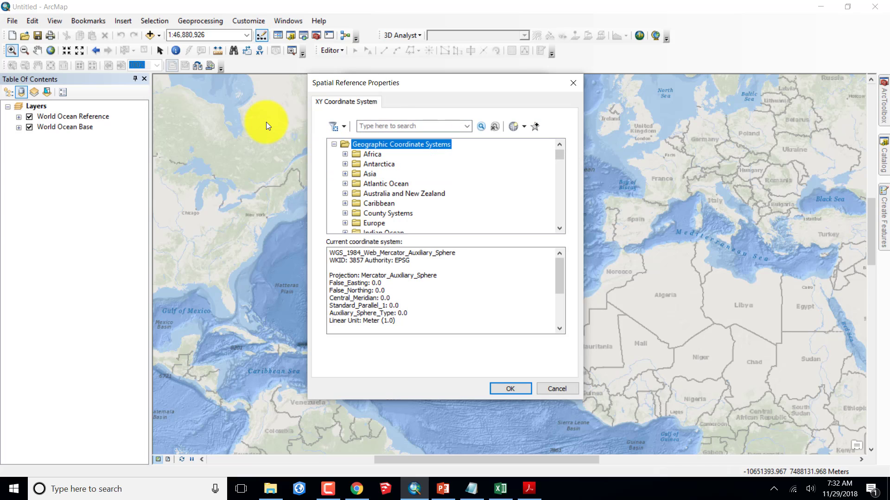
scroll(436, 193, "down", 3)
scroll(435, 190, "down", 1)
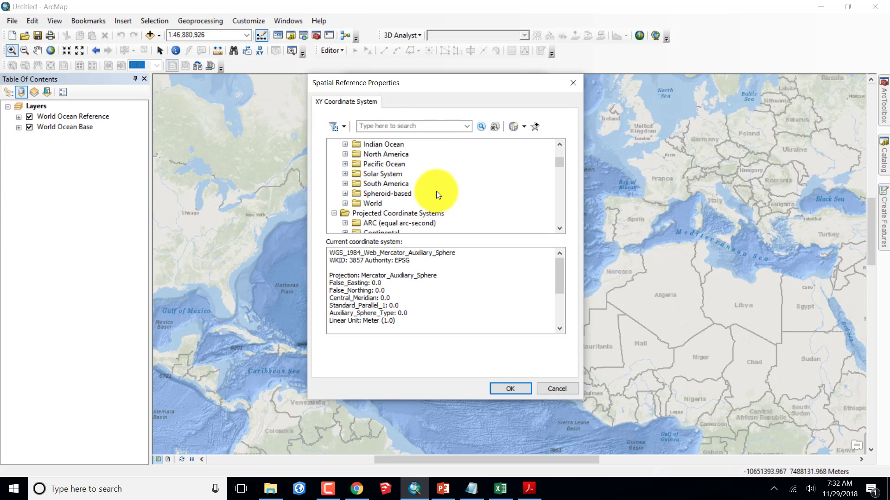
left_click(346, 203)
scroll(449, 197, "down", 6)
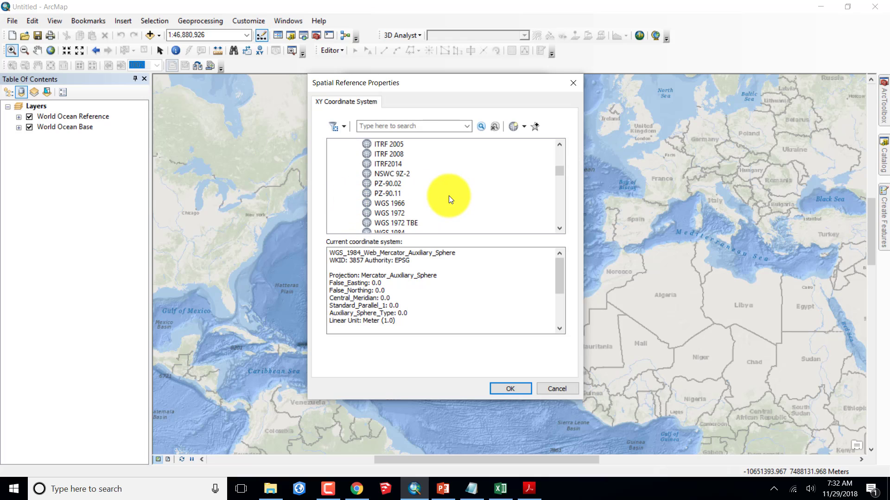
scroll(443, 197, "up", 1)
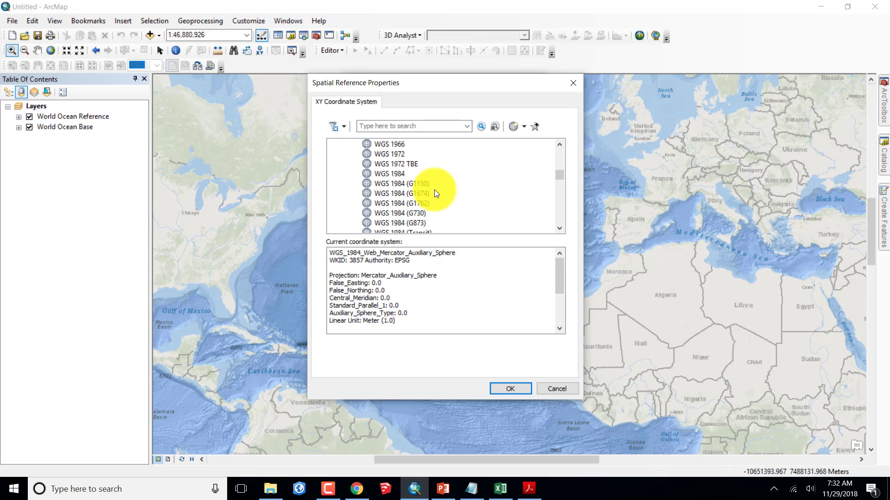
left_click(392, 176)
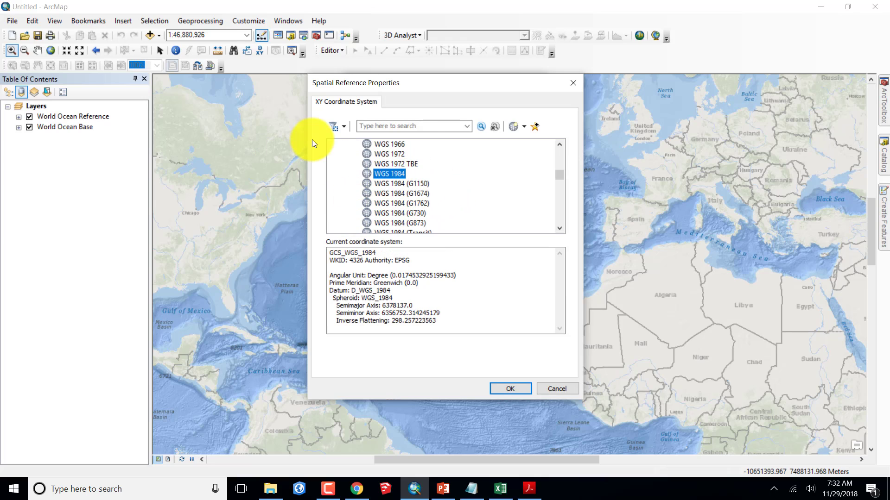
left_click(511, 389)
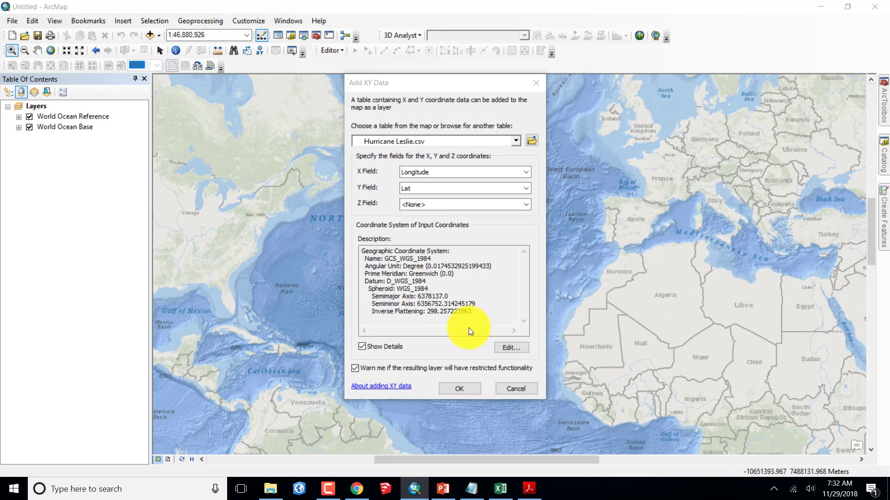
left_click(461, 388)
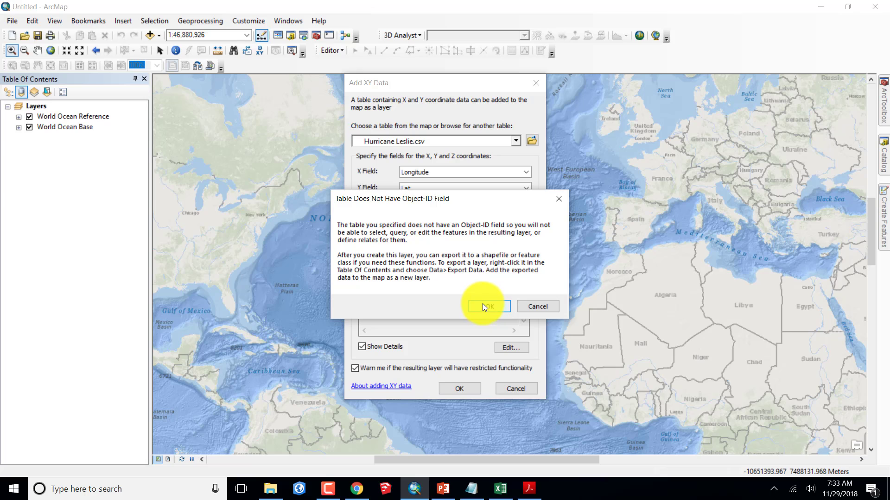
left_click(482, 307)
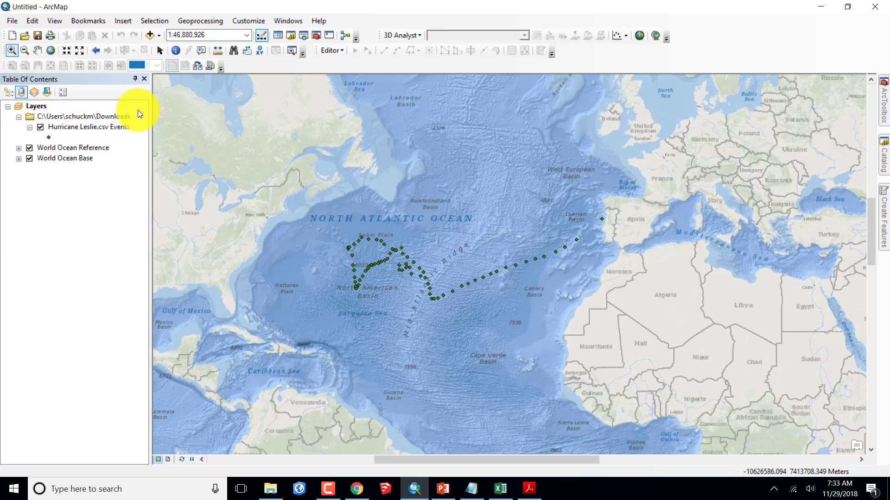
Step: Symbolize the Hurricane Leslie.csv Events layer with the orange Hurricane symbol from the Weather style
right_click(98, 126)
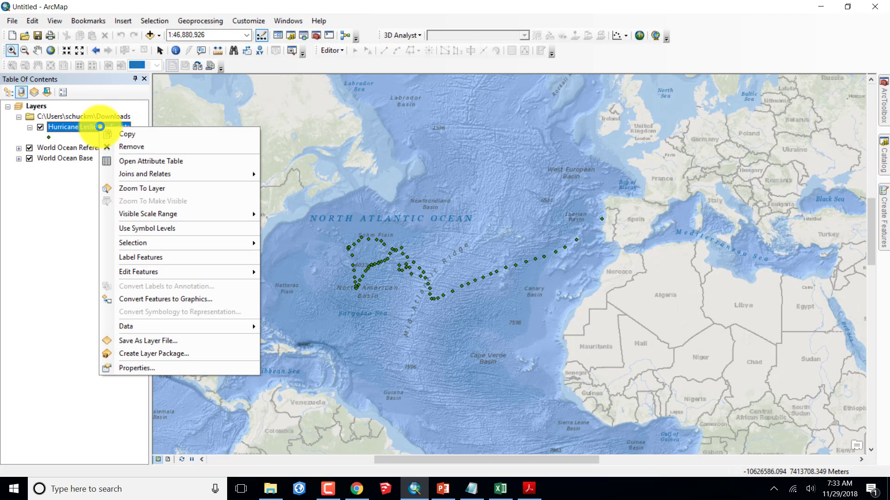
left_click(136, 370)
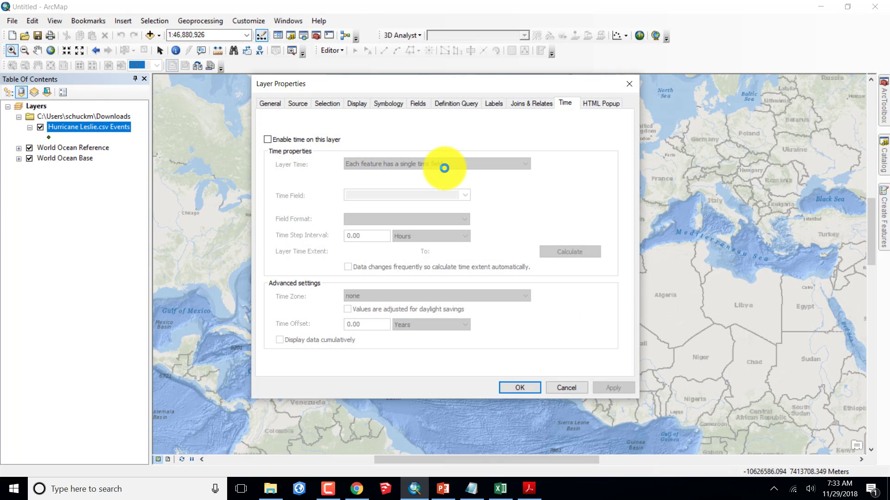
left_click(389, 104)
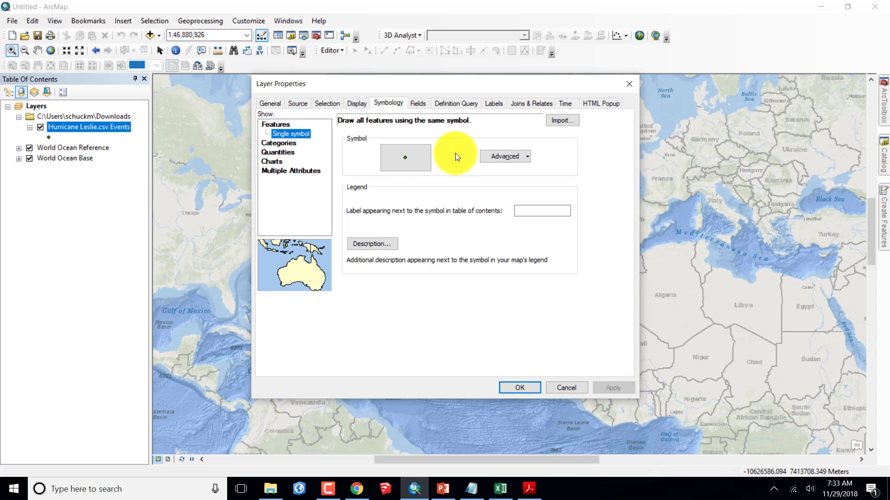
left_click(400, 159)
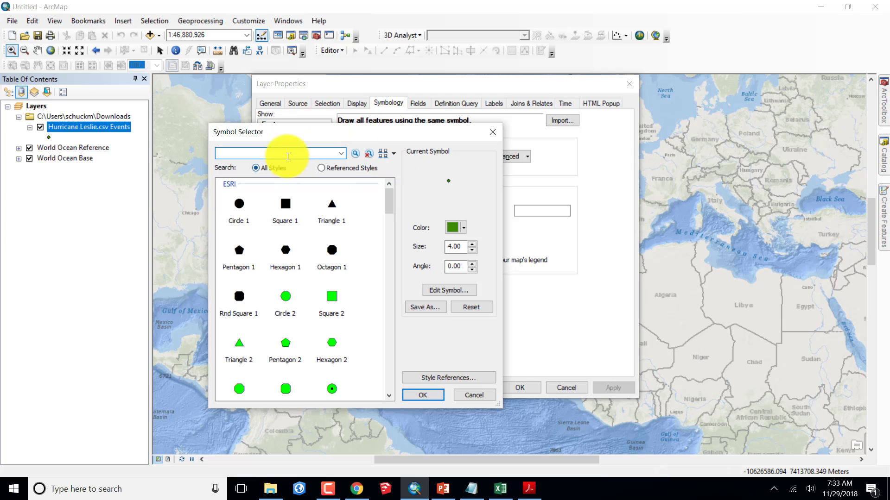
type("Hurricane")
key("Return")
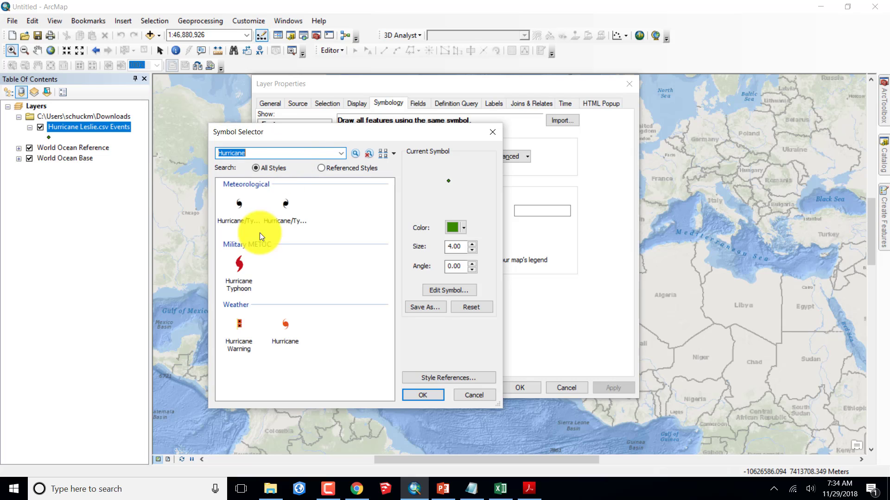
left_click(285, 202)
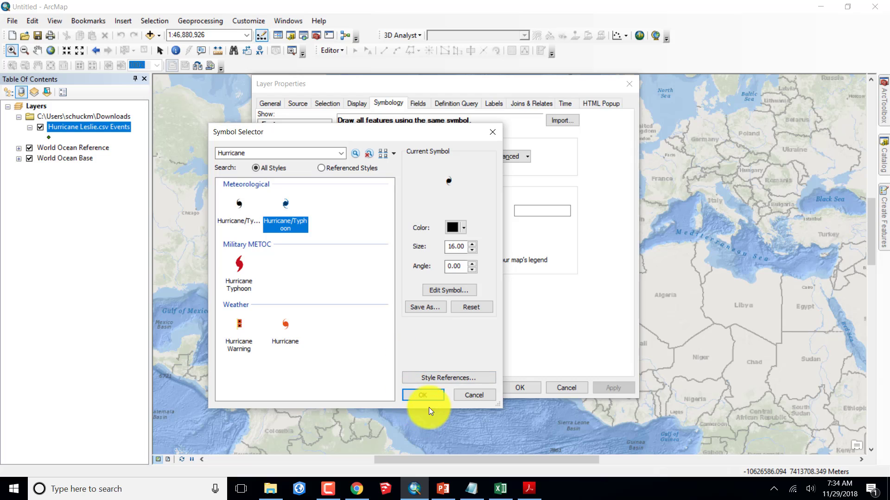
left_click(285, 323)
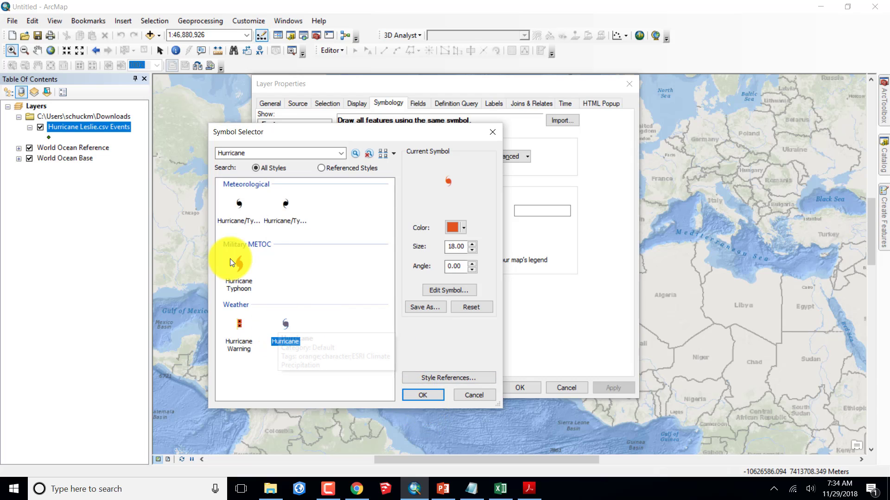
left_click(422, 394)
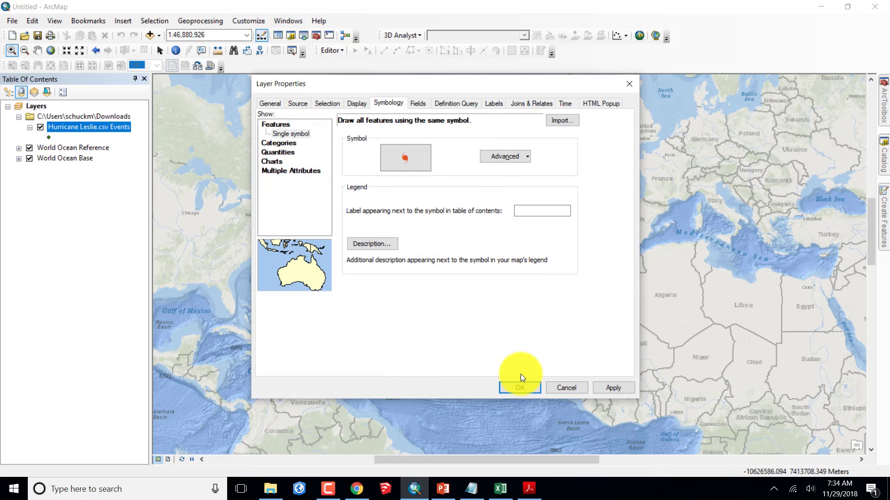
left_click(620, 387)
left_click(618, 388)
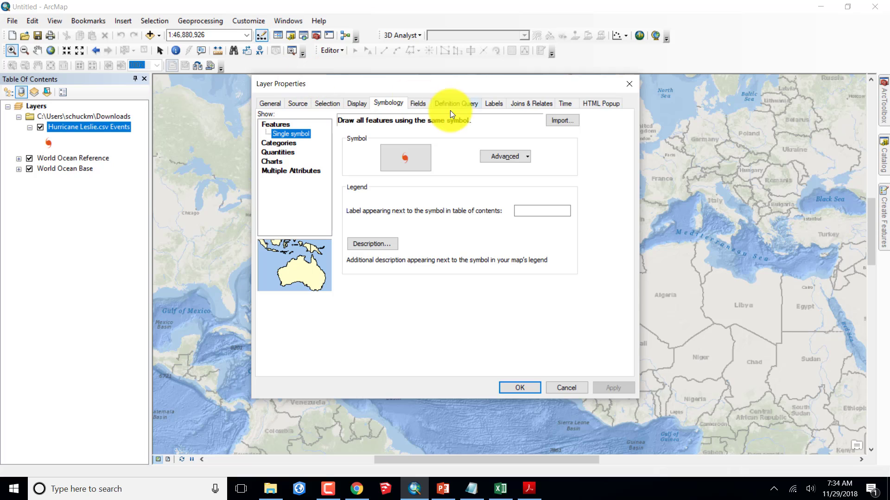
Step: Enable time on the hurricane layer with the <Date/Time> field format and a time step interval of 2 hours
left_click(565, 104)
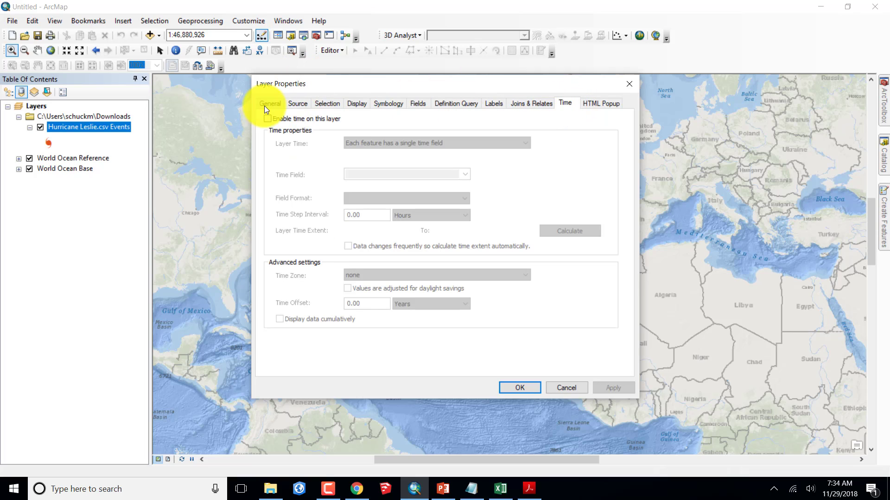
left_click(269, 119)
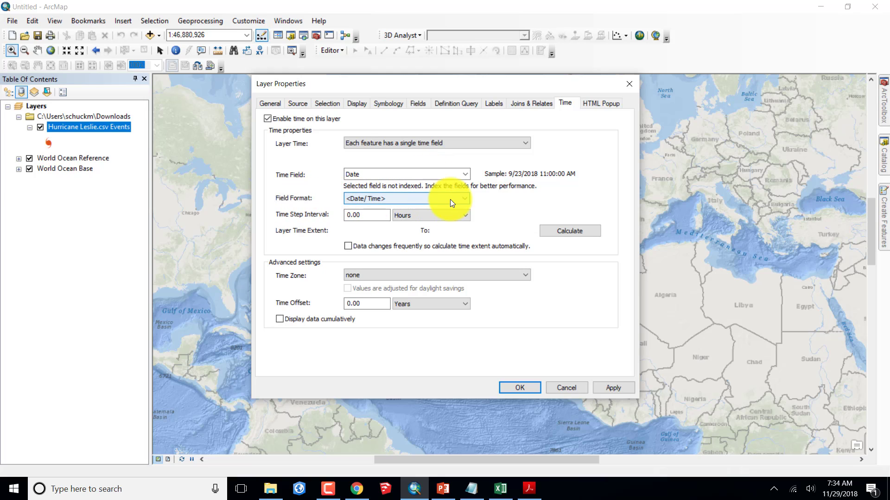
left_click(465, 199)
left_click(372, 160)
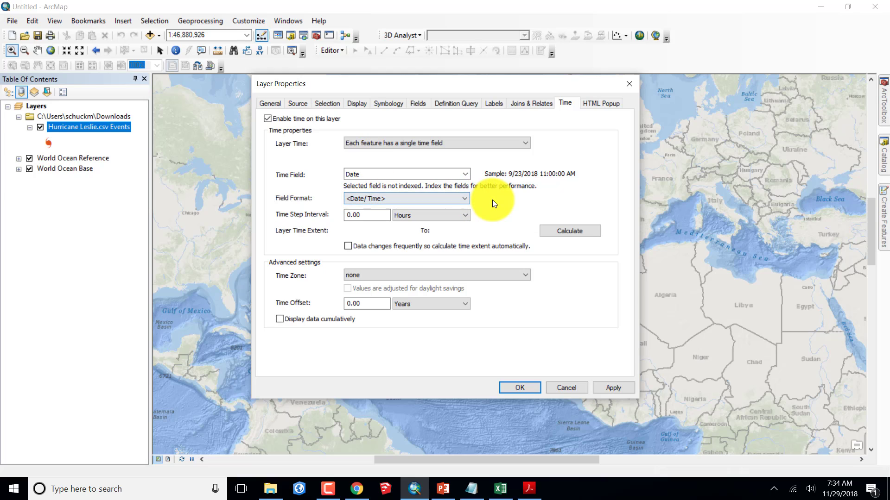
left_click_drag(369, 215, 340, 216)
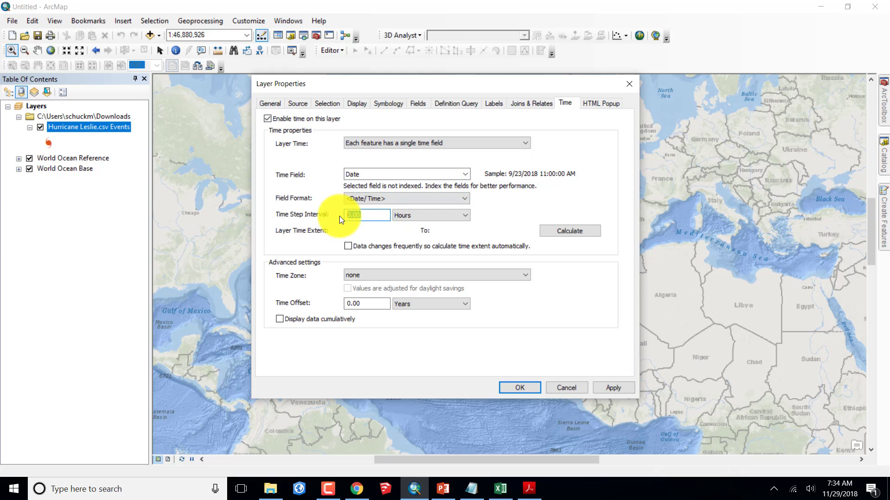
type("2")
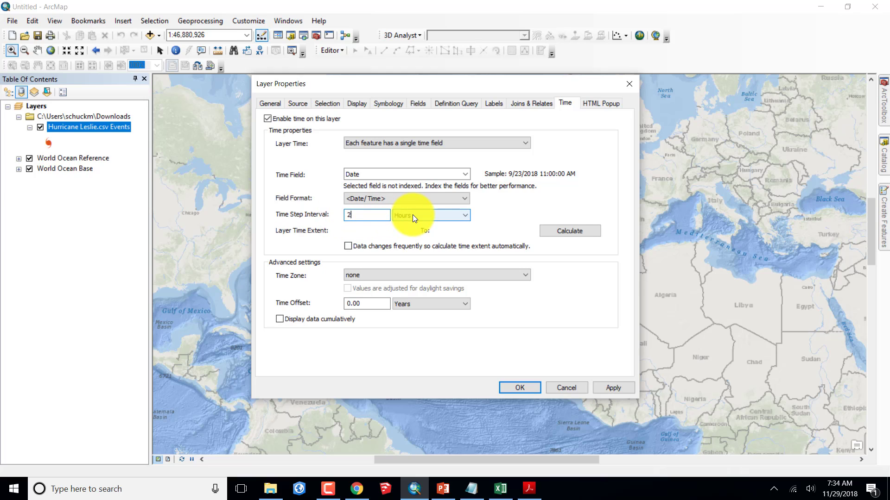
Step: Make the layer display its time data cumulatively and apply the layer properties
left_click(280, 319)
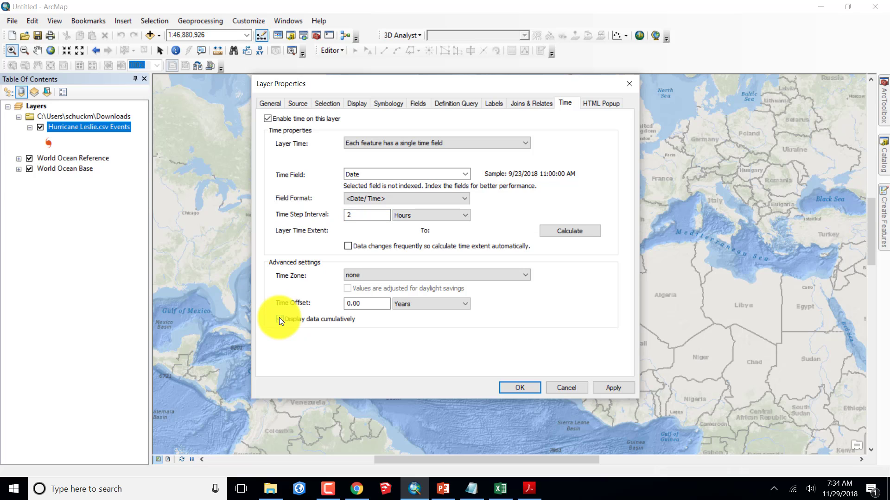
left_click(613, 387)
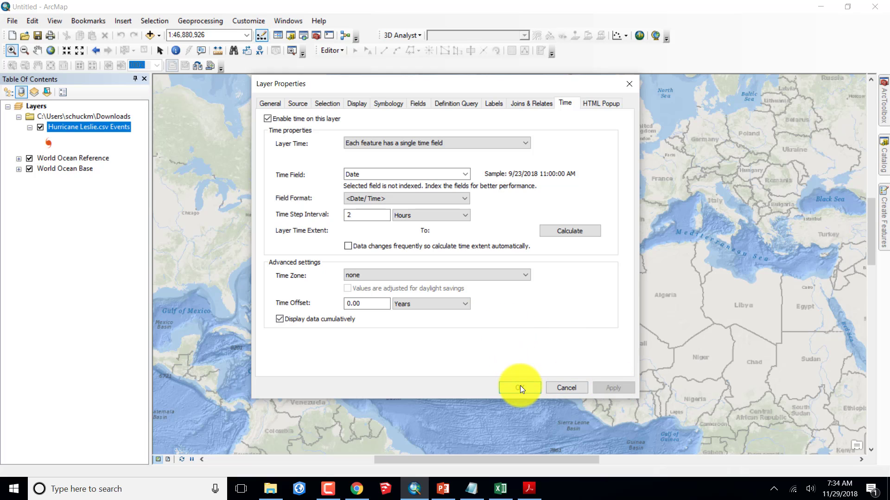
left_click_drag(390, 82, 343, 79)
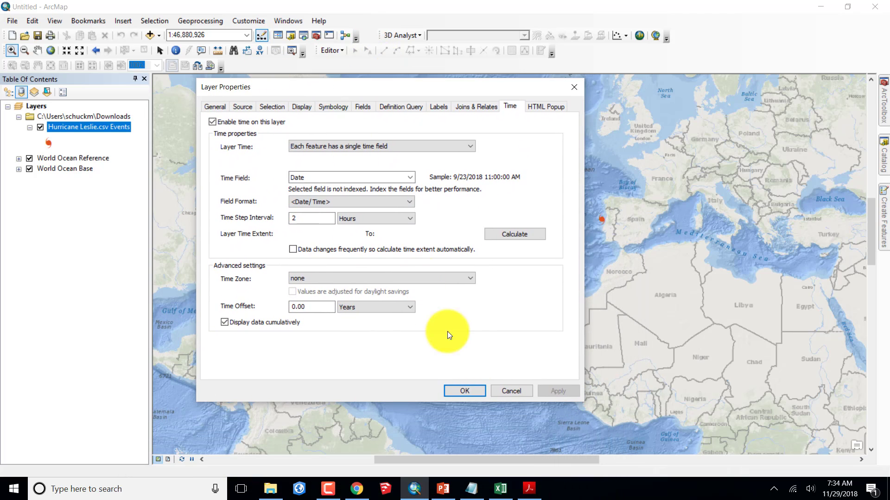
left_click(462, 391)
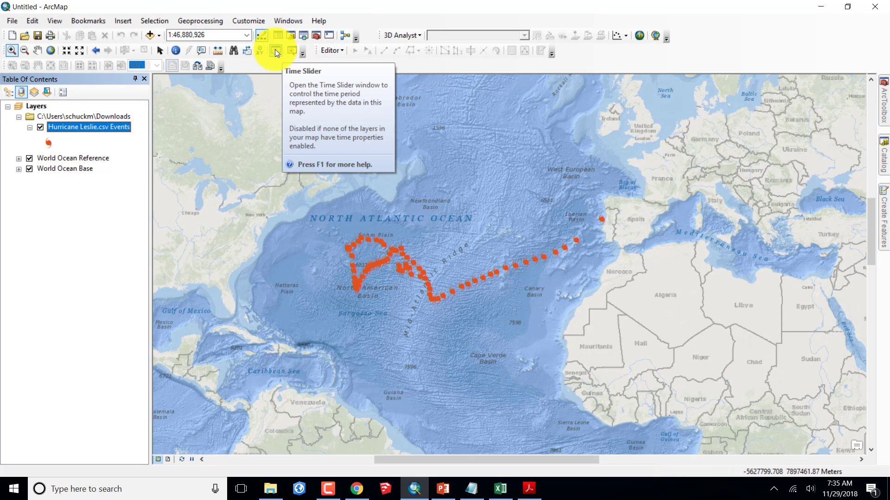
Step: Open the Time Slider's options and set the display date format to 11/29/18 (M/d/yy)
left_click(274, 50)
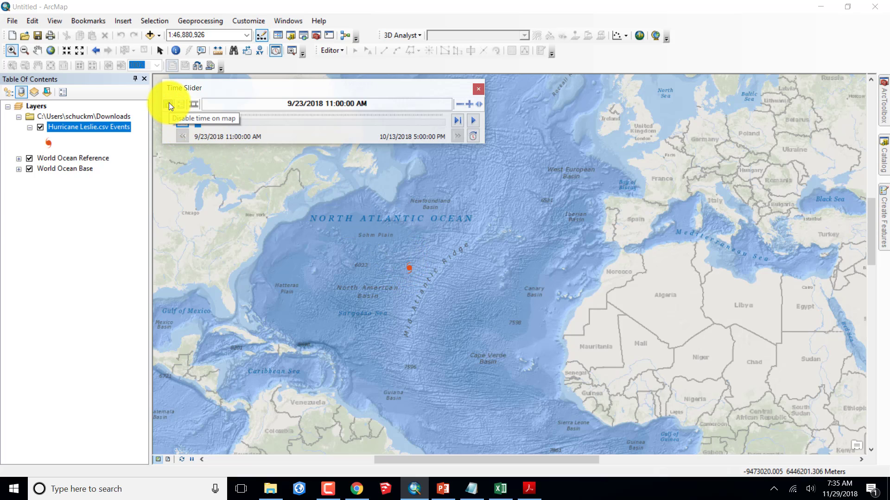
left_click(181, 103)
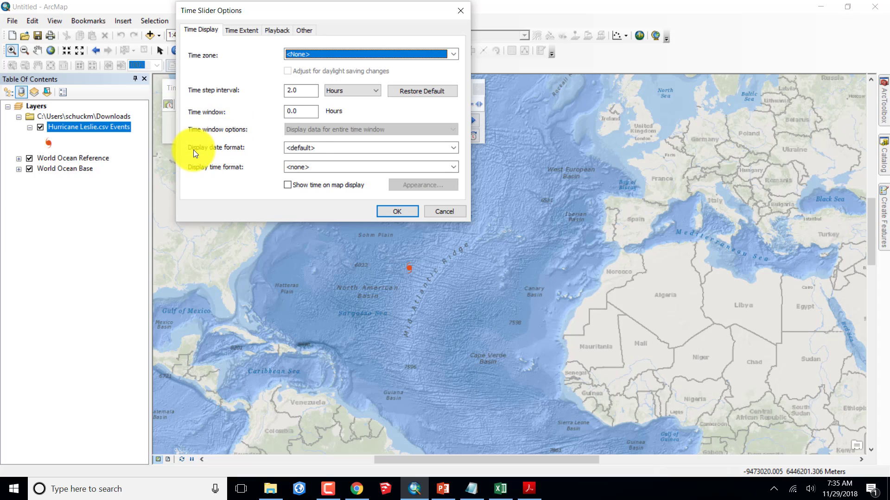
left_click(449, 148)
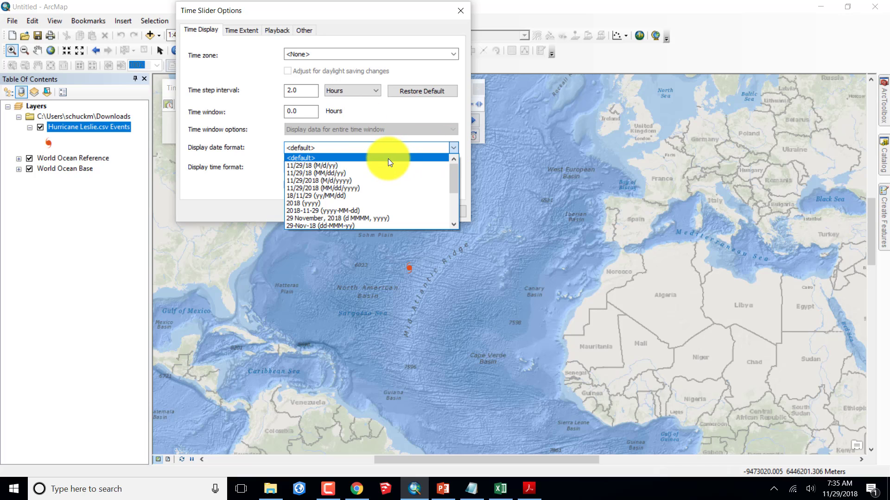
left_click(243, 131)
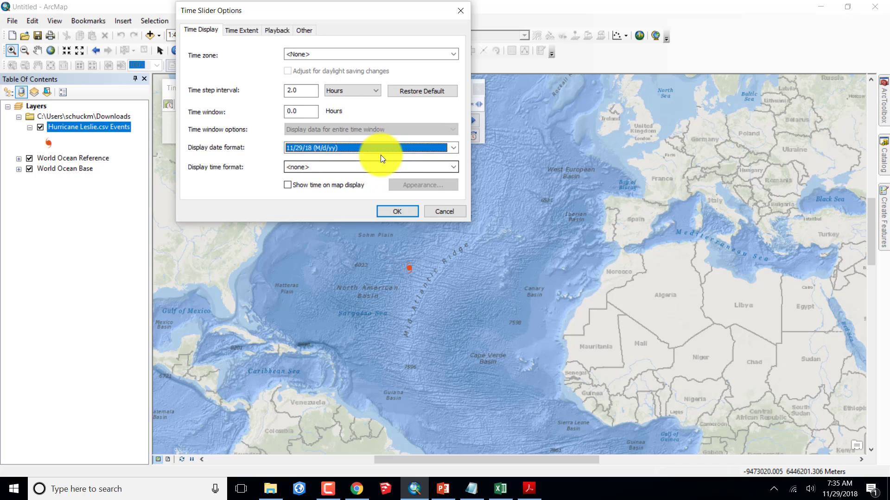
Step: Set the display time format to 07:35 AM (hh:mm tt), enable showing time on the map display, and apply the Time Slider options
left_click(453, 167)
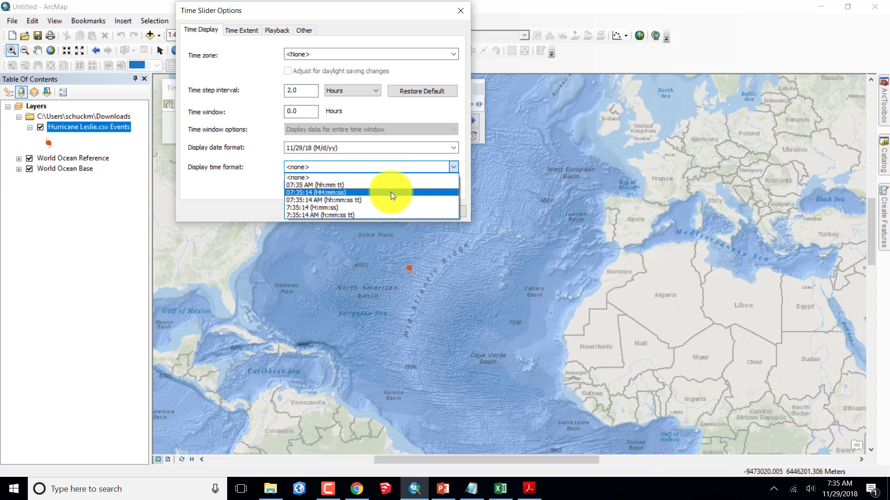
left_click(297, 184)
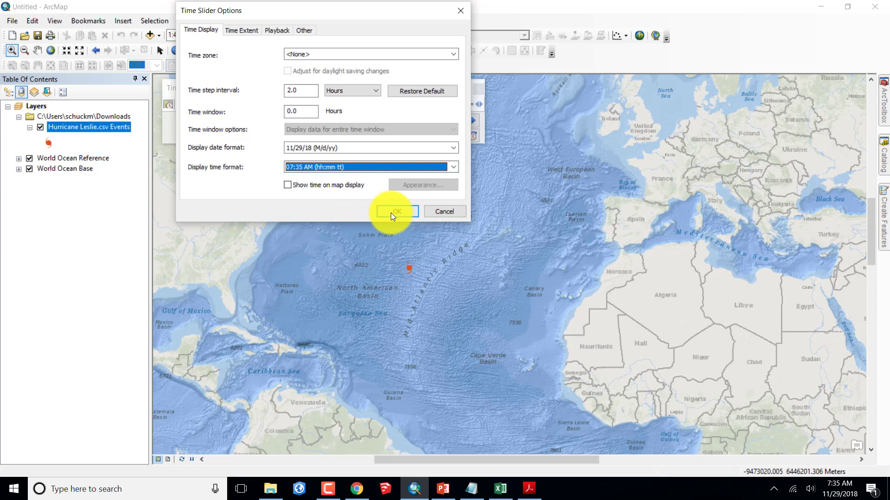
left_click(288, 185)
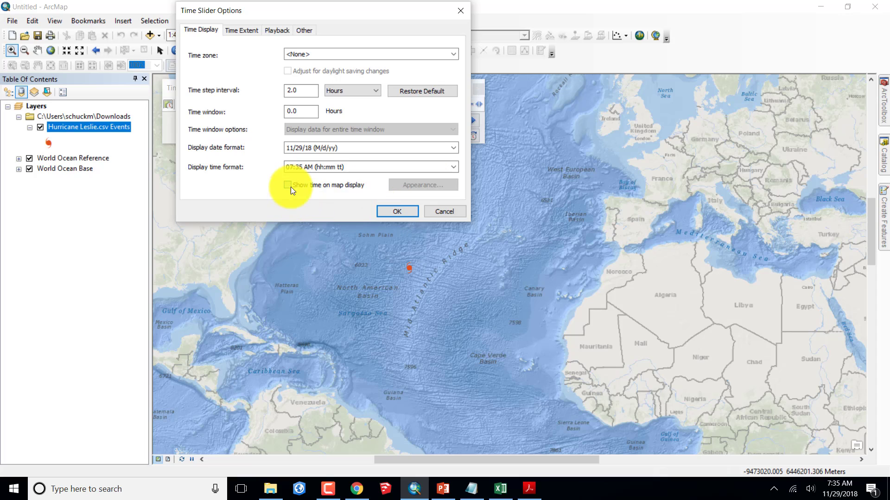
key("Return")
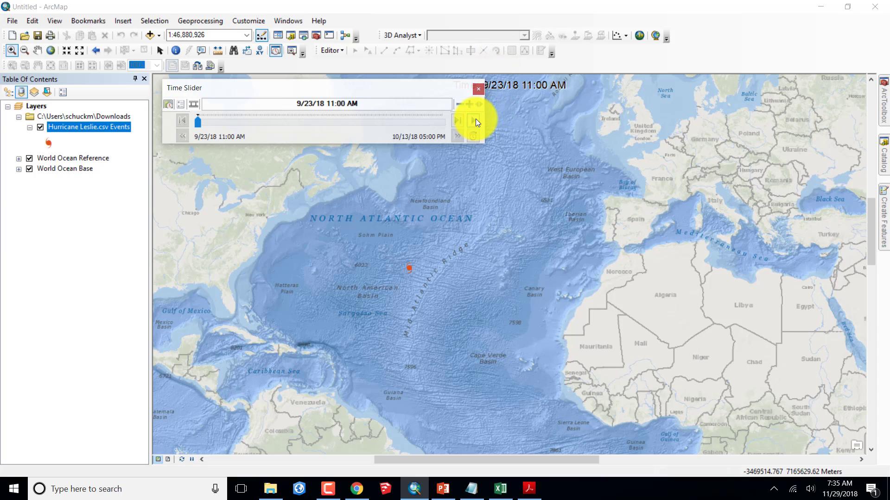
Step: Play the hurricane's time animation, advance it to the end at 10/13/18 05:00 PM, and close the Time Slider
left_click(476, 122)
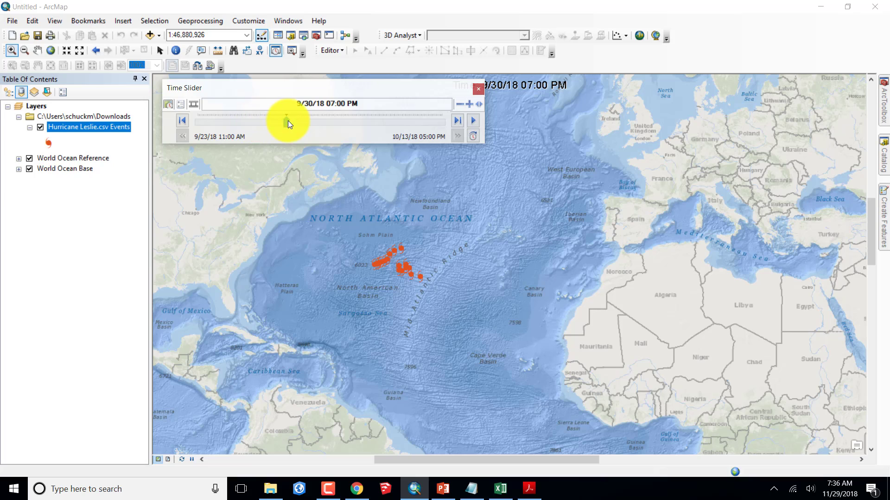
left_click_drag(286, 122, 426, 121)
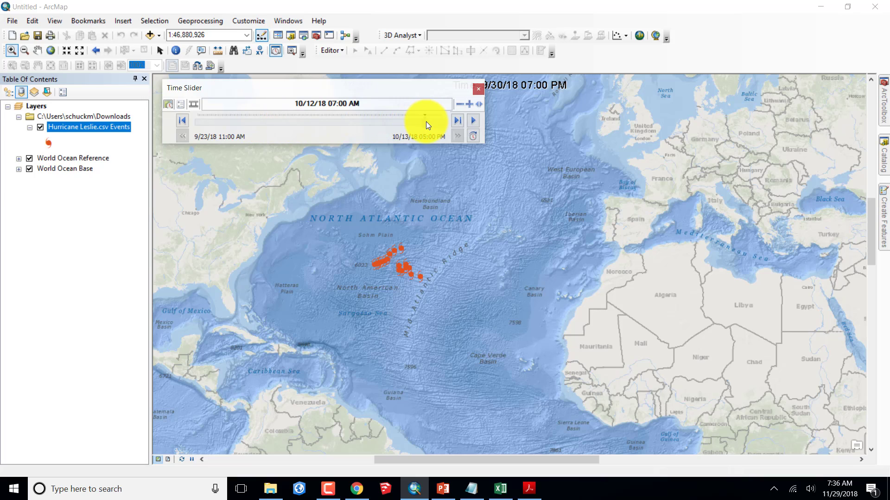
left_click(457, 120)
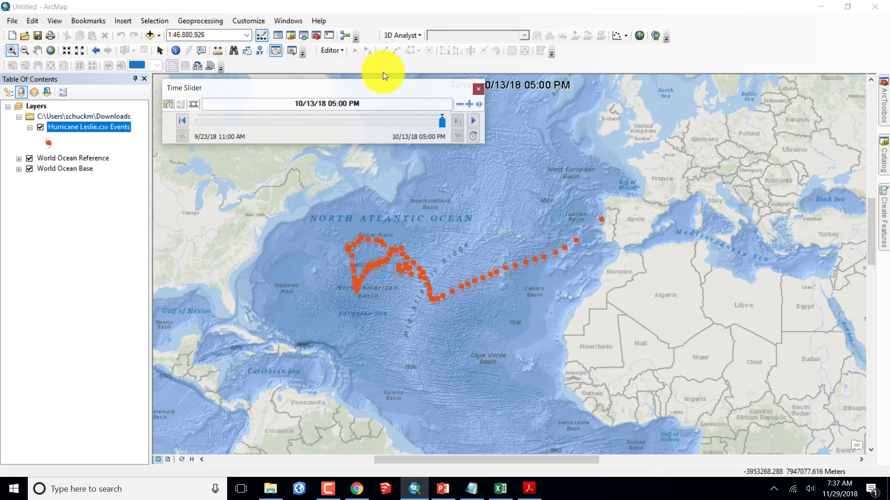
left_click(480, 90)
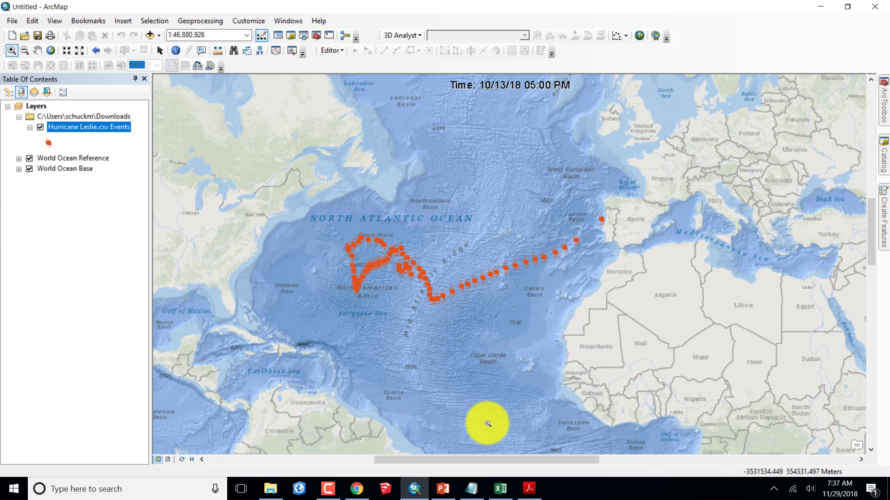
Step: Switch to Acrobat Reader and examine the Esri guide on creating connection lines between points, especially saving the points and the XY to Line tool
left_click(528, 491)
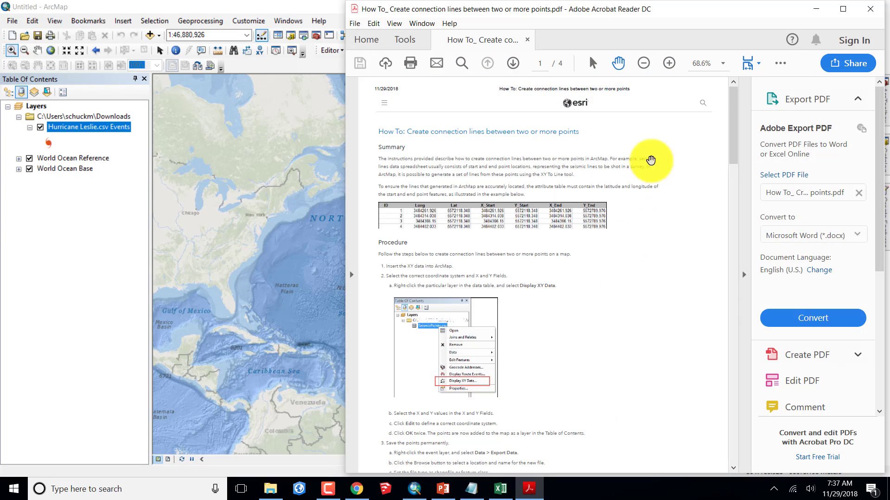
left_click(843, 13)
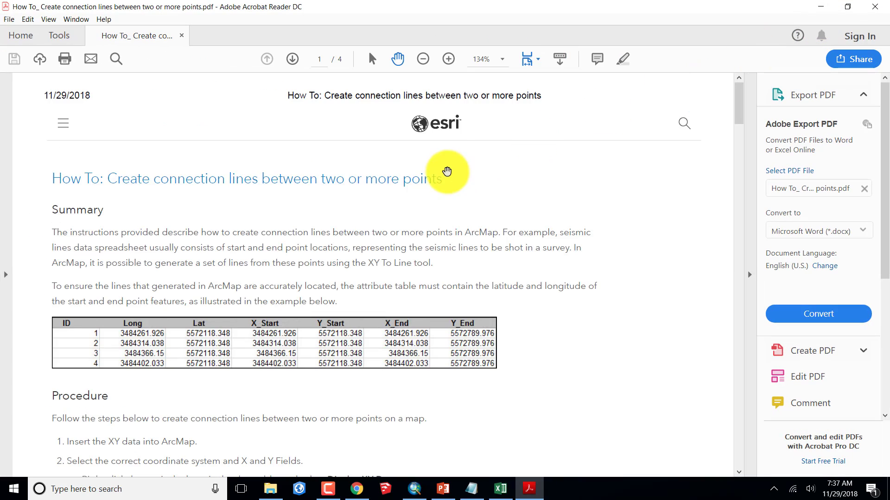
scroll(339, 196, "down", 5)
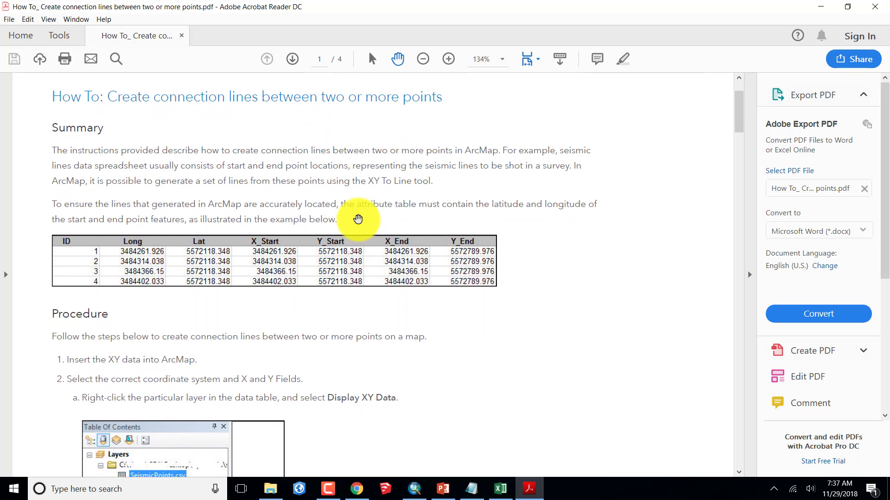
scroll(425, 296, "down", 4)
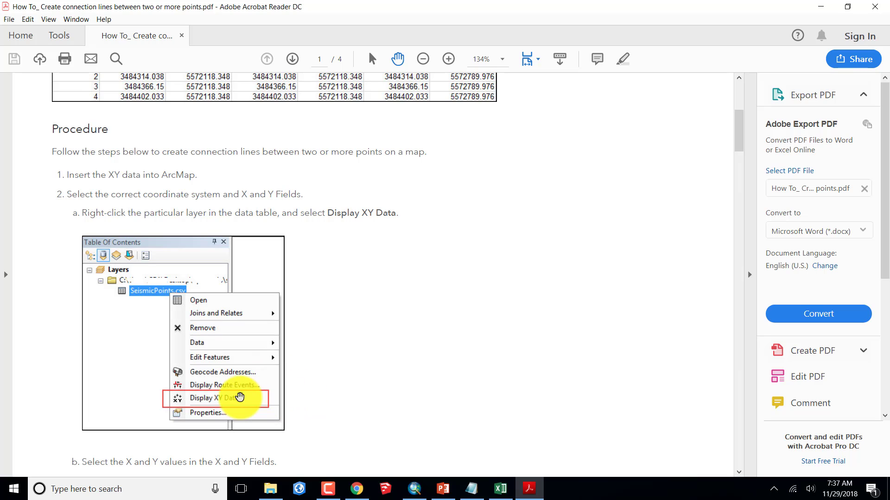
scroll(318, 357, "down", 8)
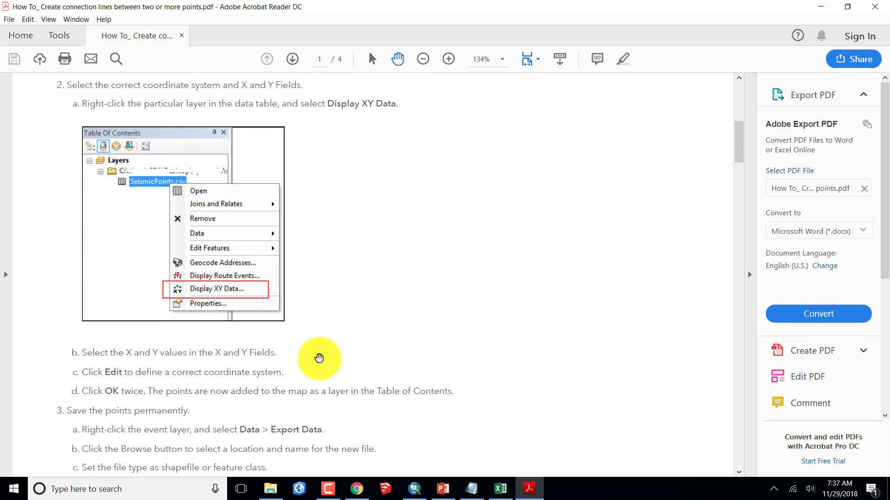
scroll(362, 331, "down", 6)
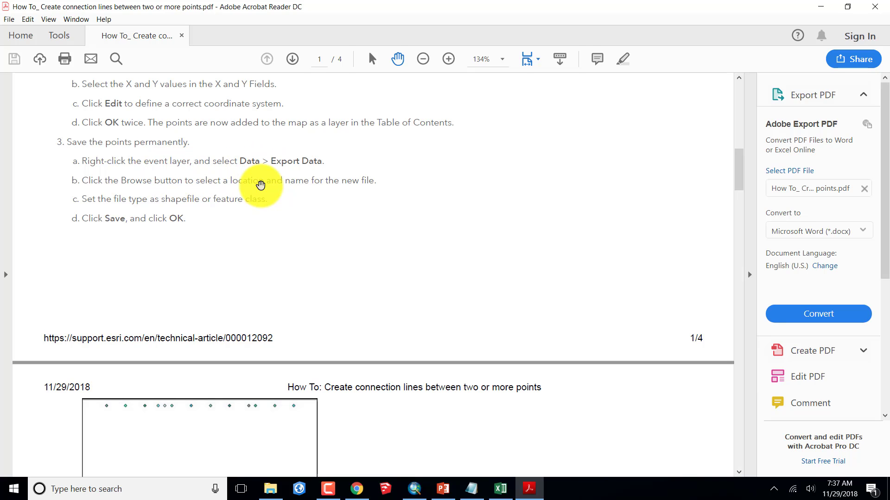
scroll(255, 206, "down", 3)
scroll(256, 207, "down", 13)
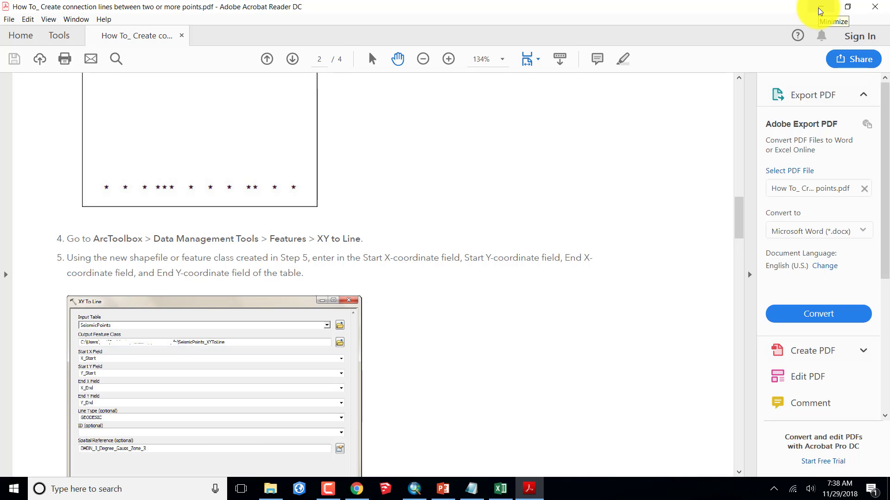
scroll(644, 168, "up", 6)
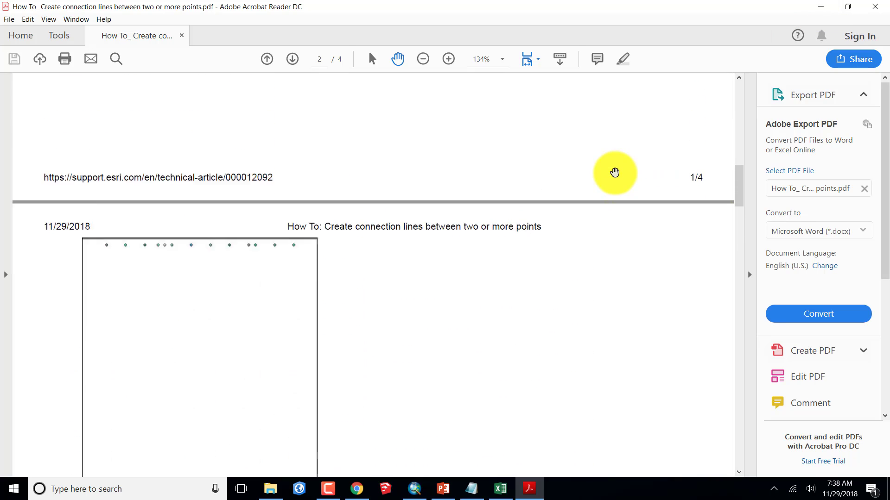
scroll(615, 173, "up", 5)
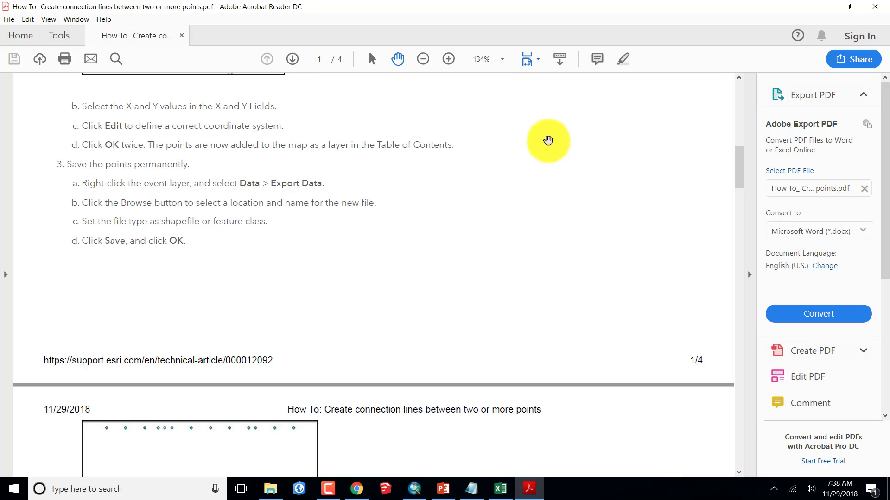
left_click(820, 7)
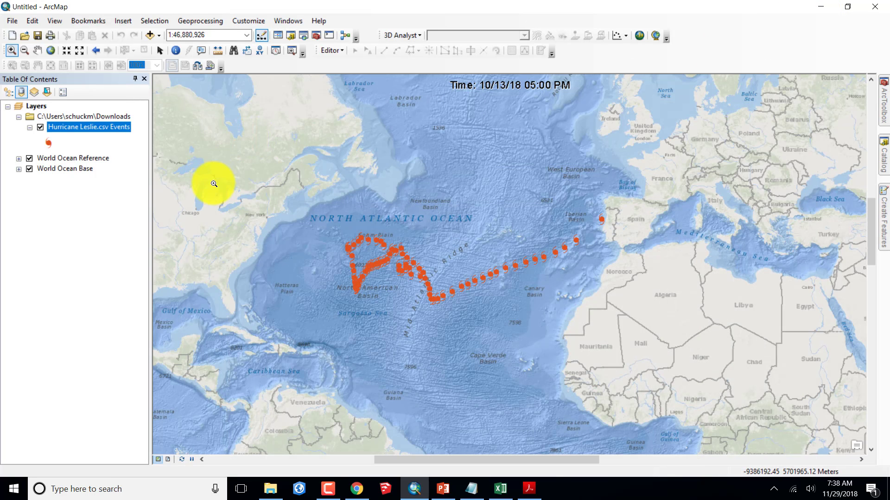
right_click(90, 127)
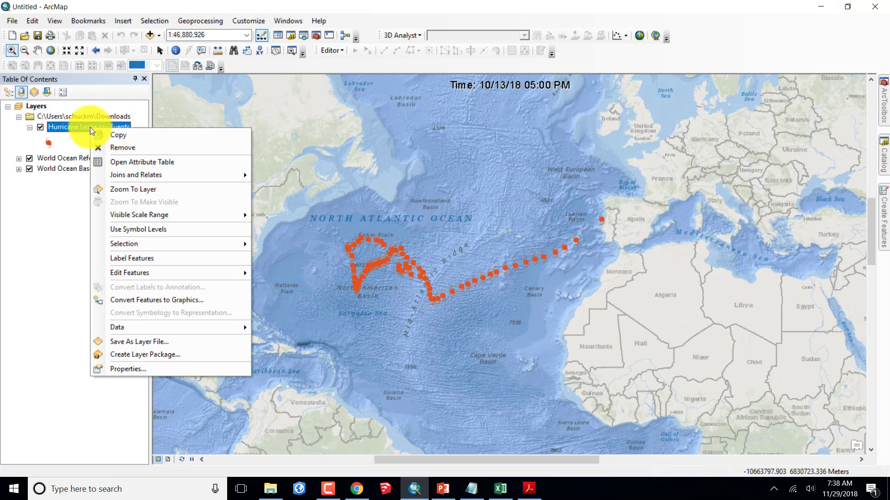
mouse_move(144, 328)
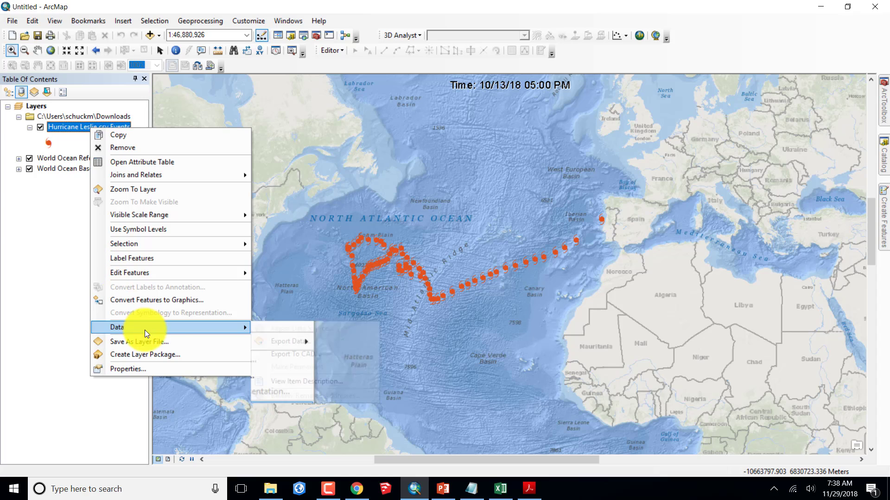
left_click(284, 342)
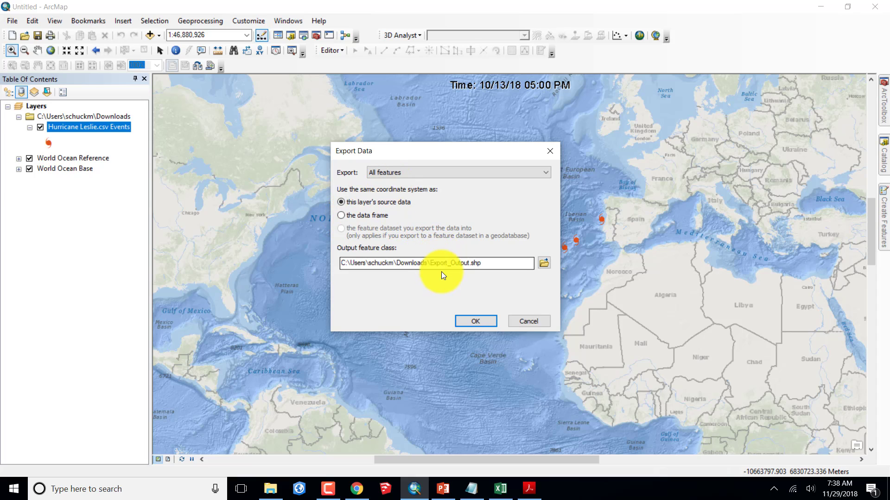
left_click_drag(469, 263, 434, 263)
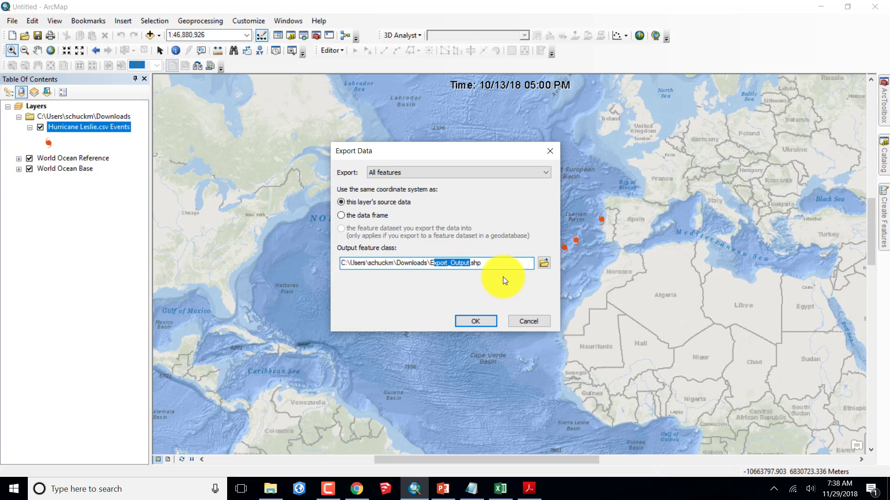
type("\\")
key("BackSpace")
left_click(484, 320)
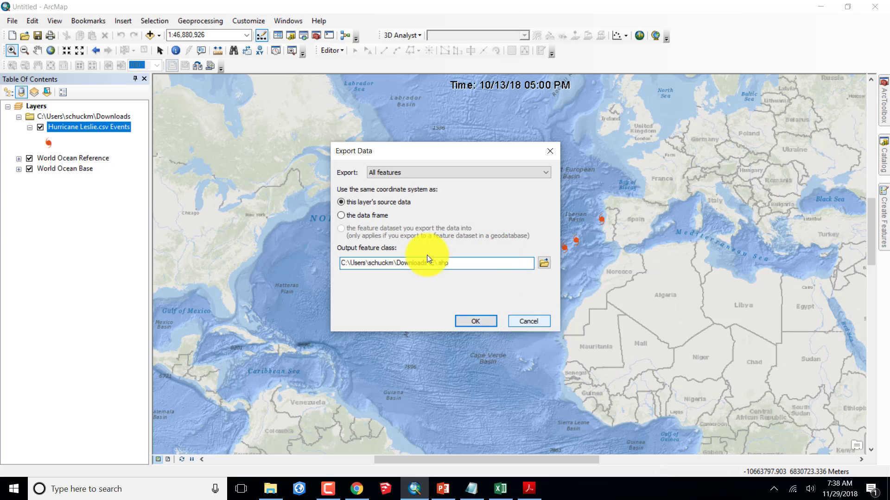
Step: Export all features of the Hurricane Leslie.csv Events layer to a shapefile named Hurricane_Leslie in Downloads and add it to the map
right_click(78, 129)
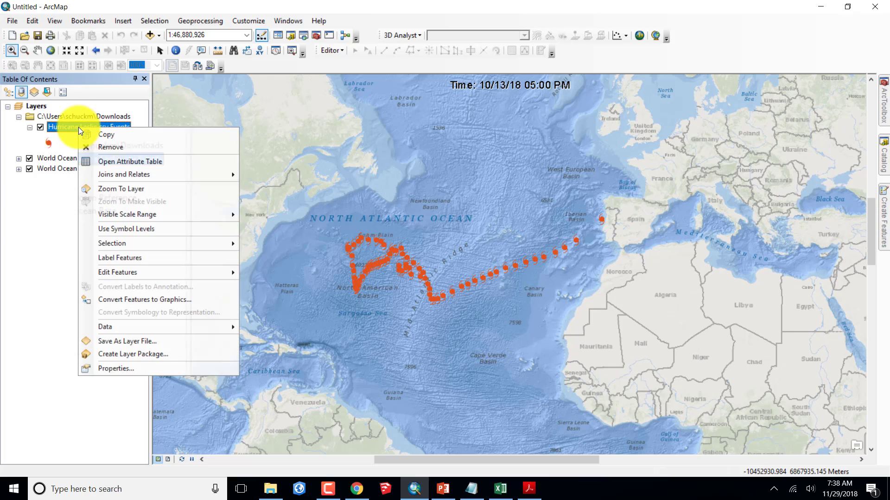
mouse_move(222, 327)
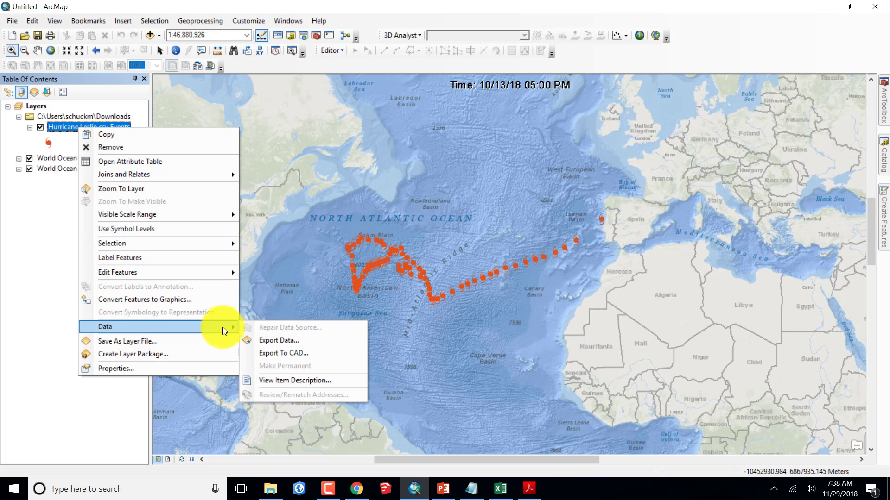
left_click(285, 342)
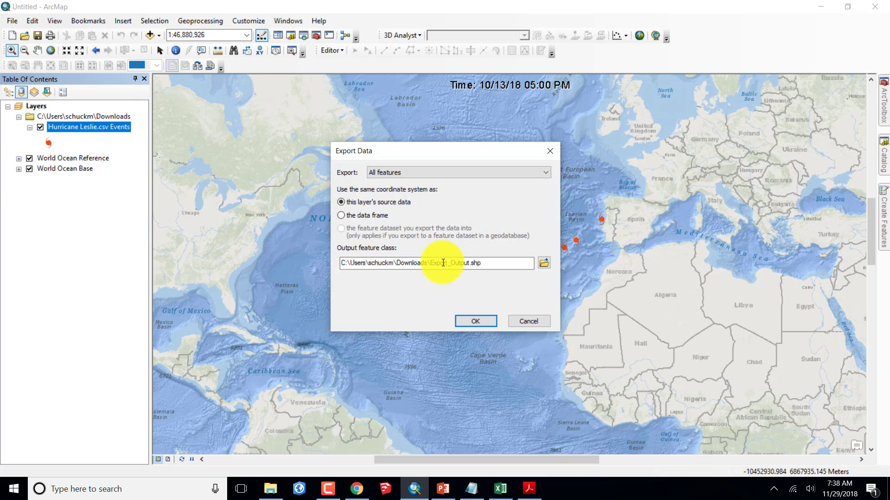
left_click(430, 263)
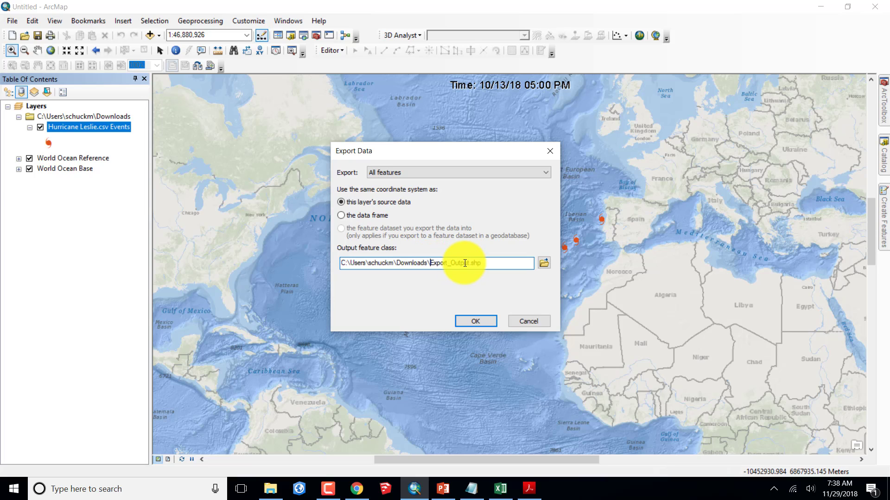
key("Delete")
key("Delete")
key("Delete")
key("Delete")
key("Delete")
key("Delete")
key("Delete")
key("Delete")
key("Delete")
key("Delete")
key("Delete")
key("Delete")
key("Delete")
type("Hue")
key("BackSpace")
type("rricane_Leslie")
left_click(477, 321)
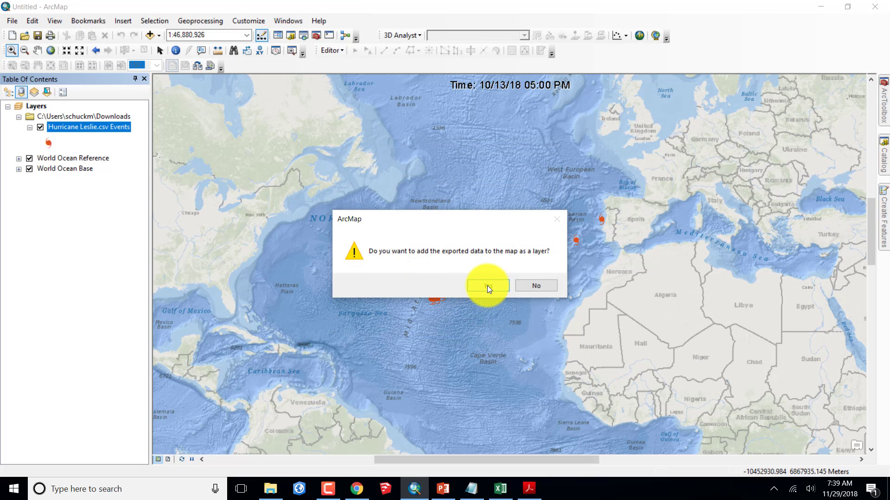
left_click(487, 285)
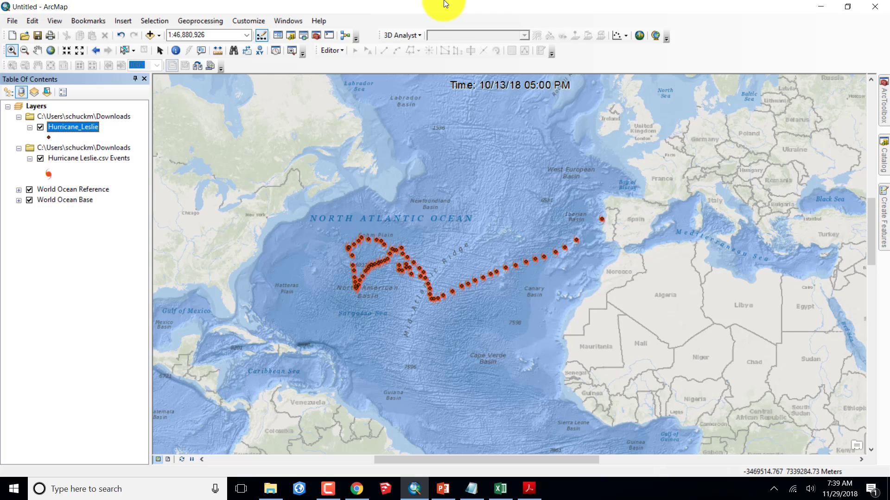
Step: Check the XY to Line instructions in the Acrobat Reader guide, and open ArcToolbox back in ArcMap
left_click(533, 492)
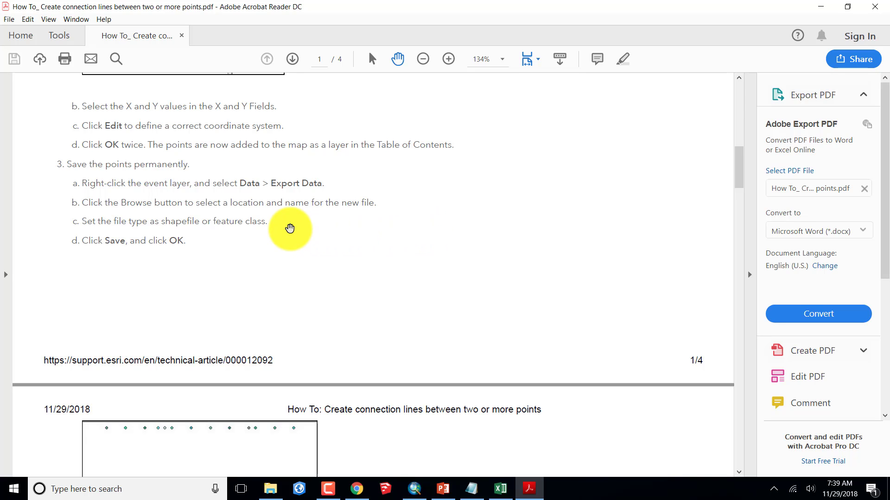
scroll(290, 229, "down", 2)
scroll(290, 229, "down", 12)
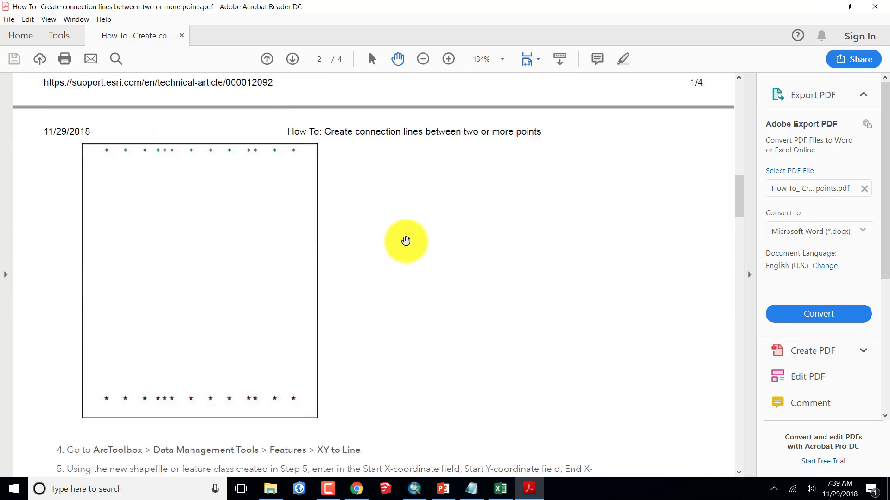
scroll(406, 241, "down", 2)
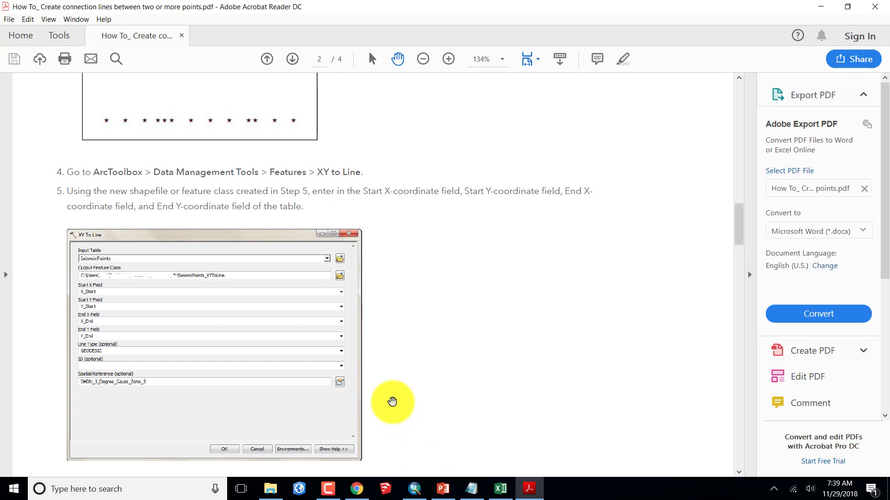
left_click(415, 490)
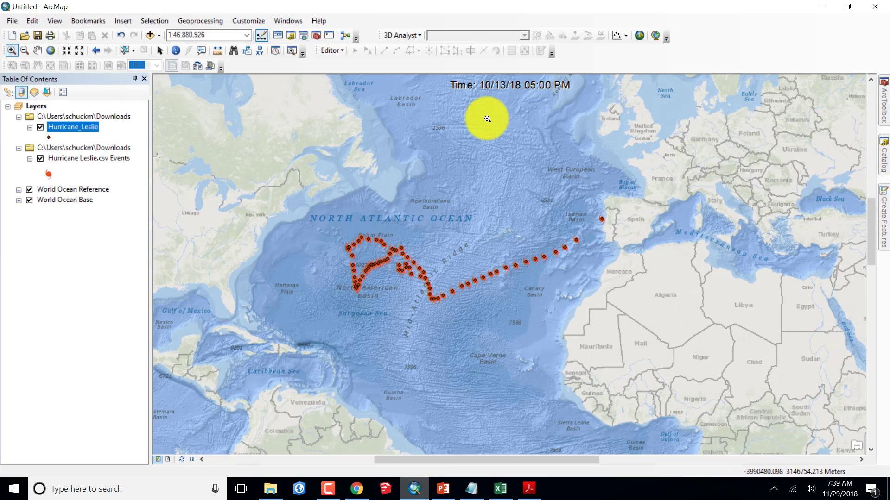
left_click(199, 19)
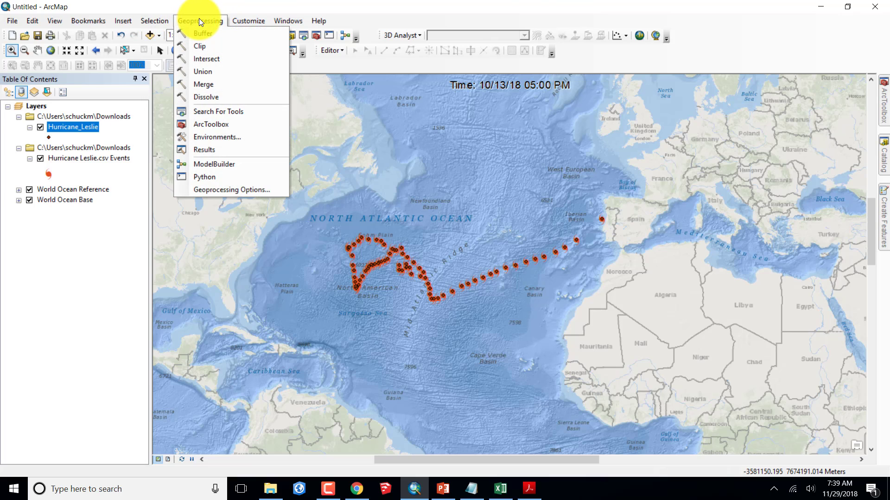
left_click(211, 124)
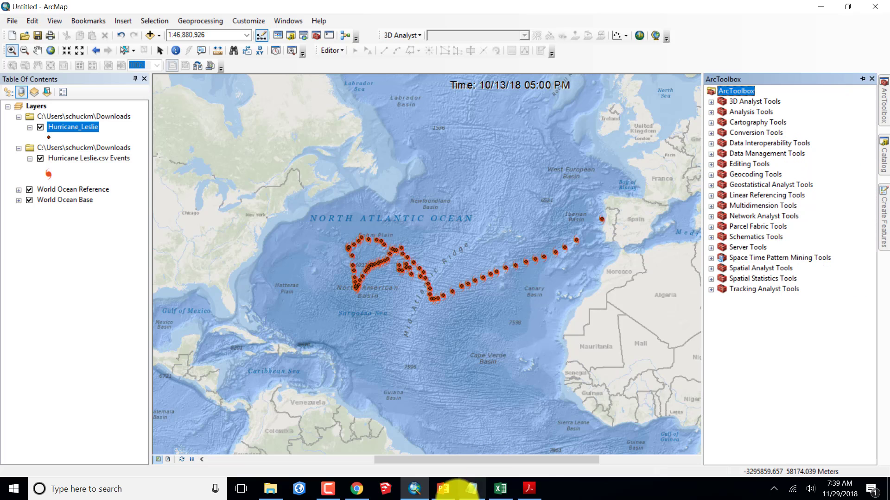
Step: Check the XY to Line location in the Acrobat Reader guide, then open XY To Line from Data Management Tools > Features in ArcMap
left_click(530, 488)
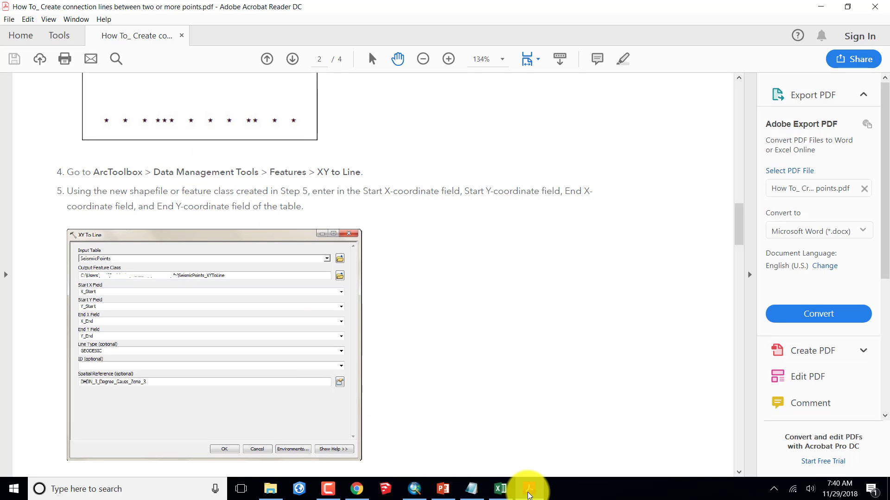
left_click(418, 492)
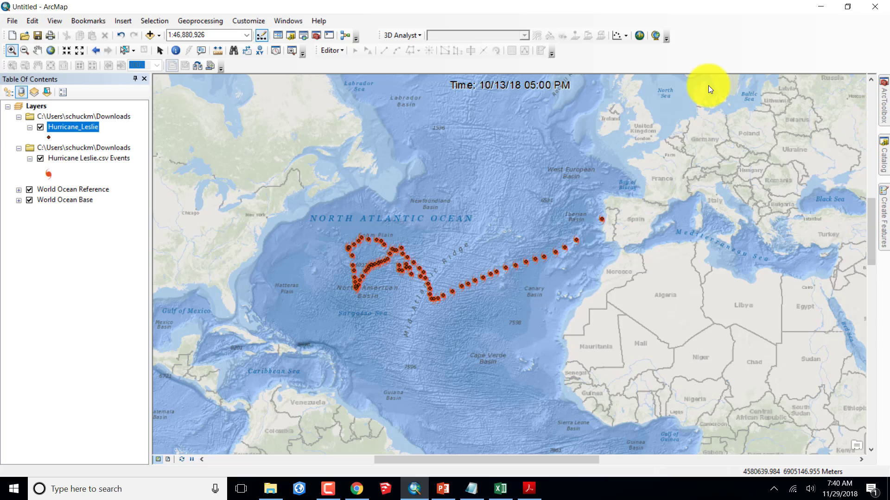
left_click(883, 103)
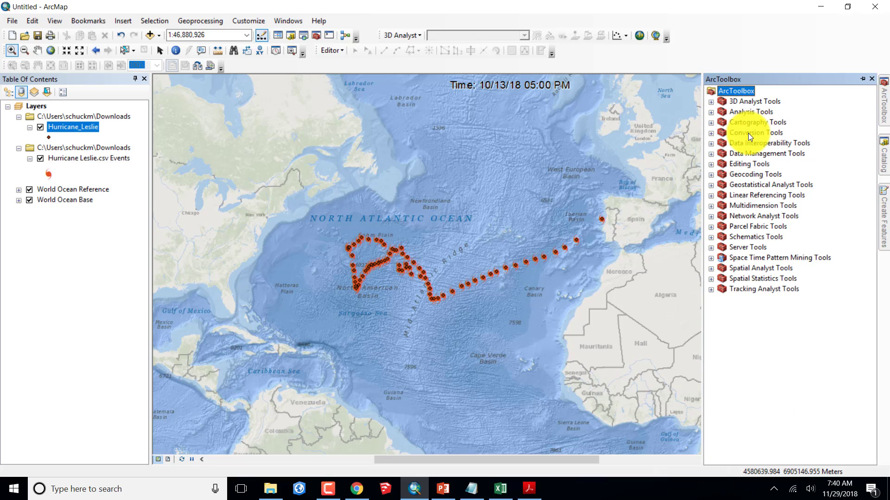
double_click(721, 154)
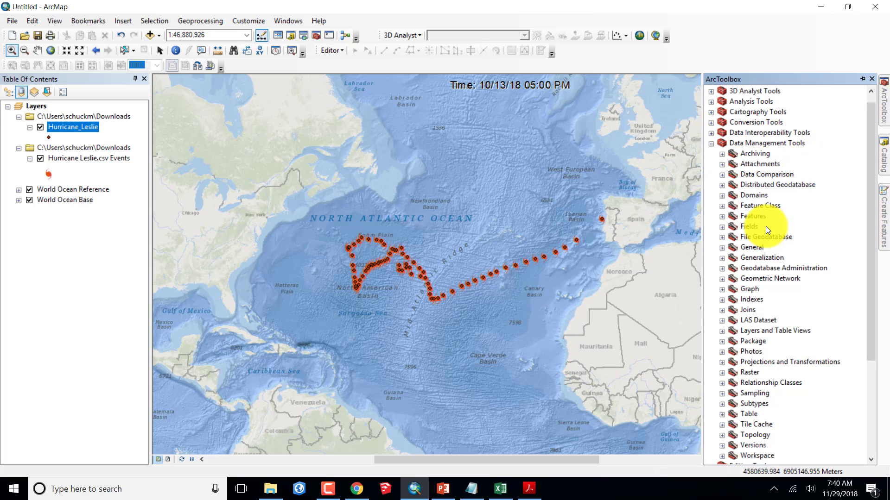
left_click(722, 217)
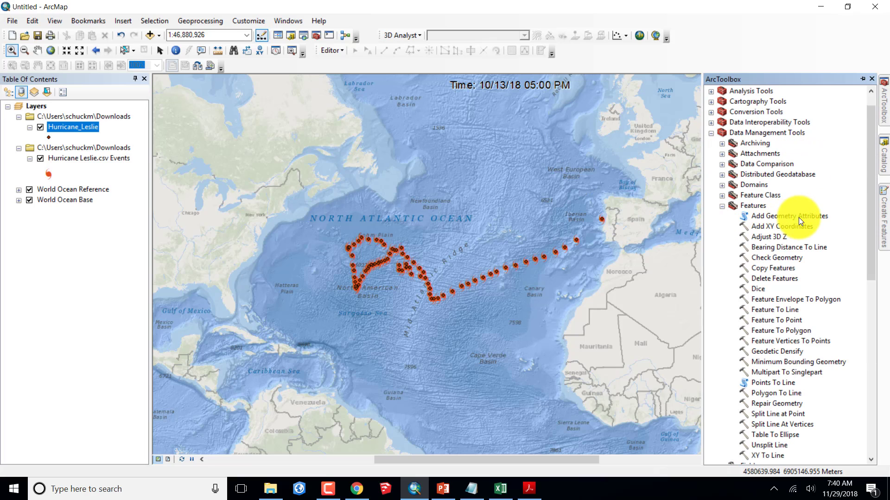
scroll(801, 221, "down", 4)
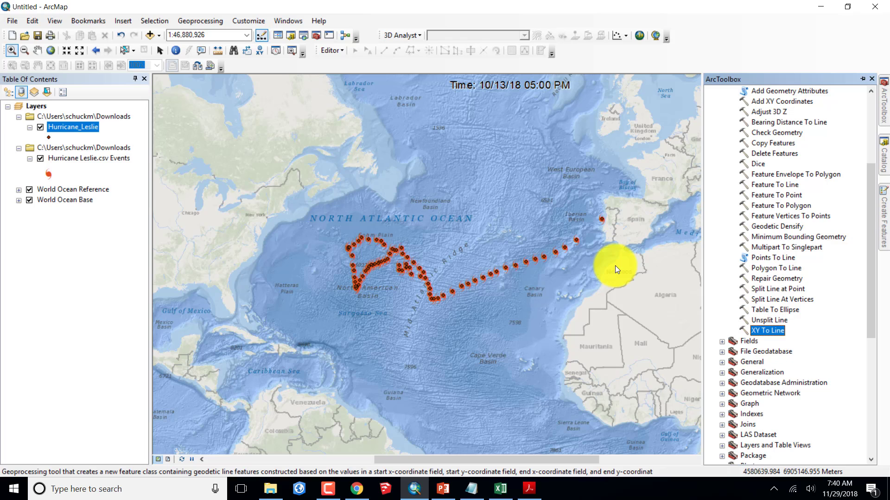
double_click(768, 330)
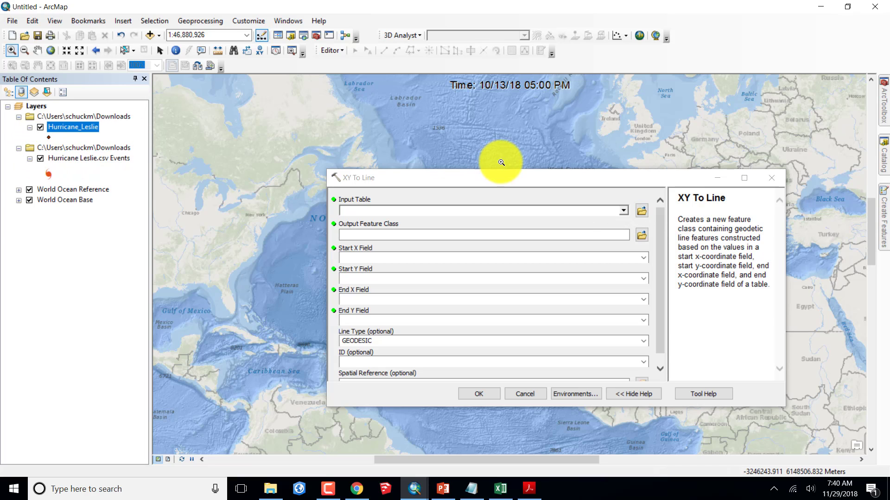
Step: Examine the XY to Line example and remaining instructions in the Acrobat Reader guide, then return to ArcMap's XY To Line dialog
left_click(530, 489)
scroll(476, 252, "up", 2)
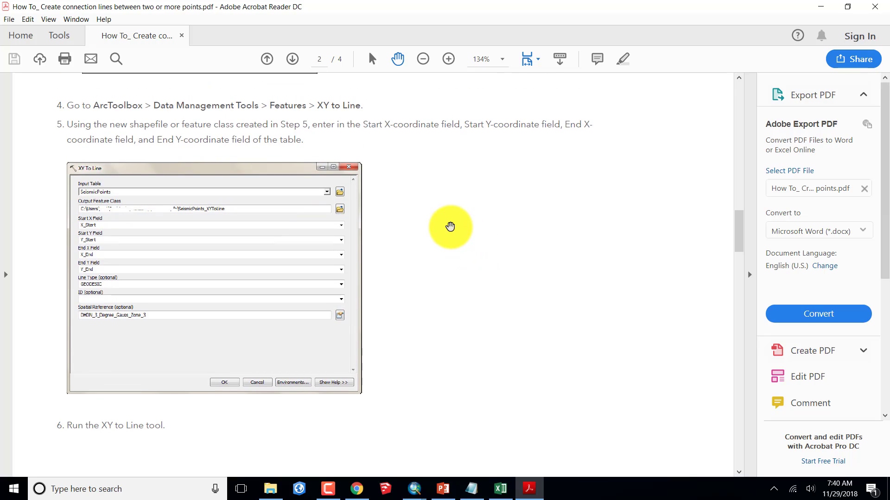
scroll(450, 226, "down", 10)
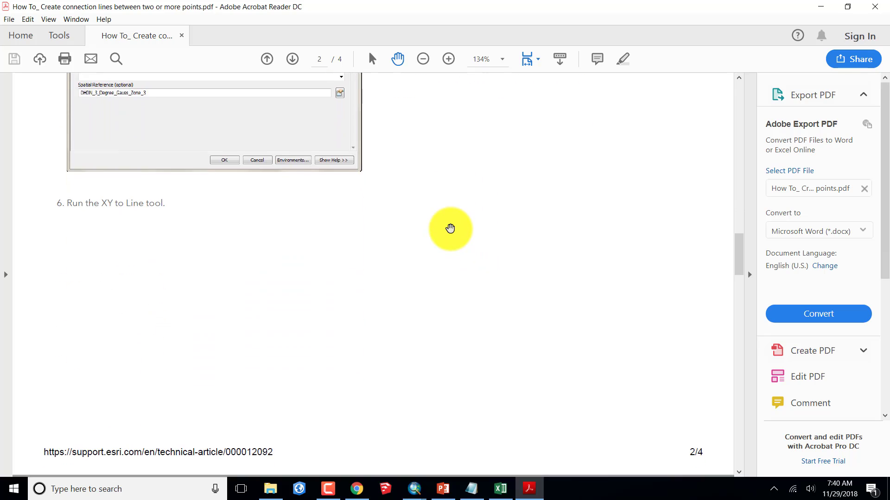
scroll(450, 228, "down", 5)
scroll(450, 228, "up", 4)
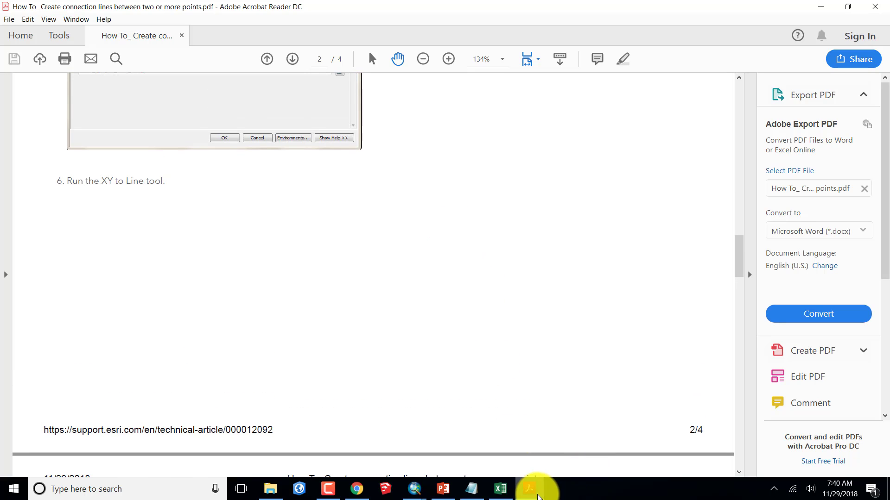
left_click(413, 488)
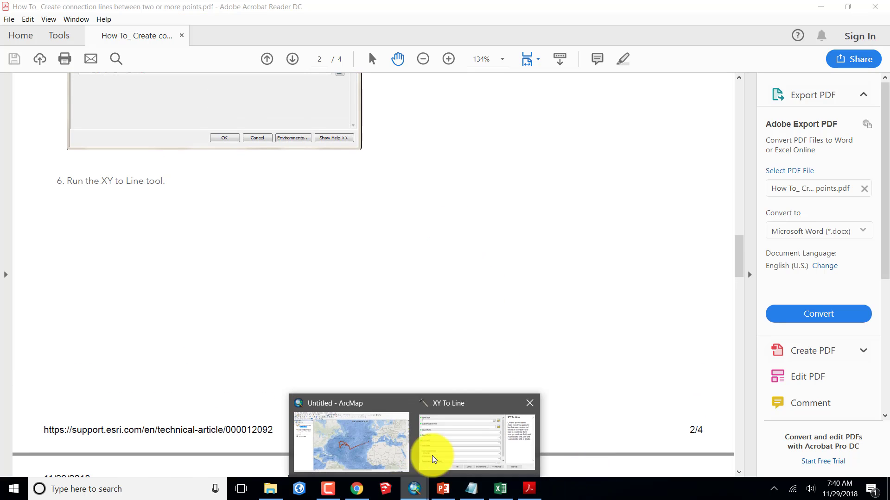
mouse_move(374, 438)
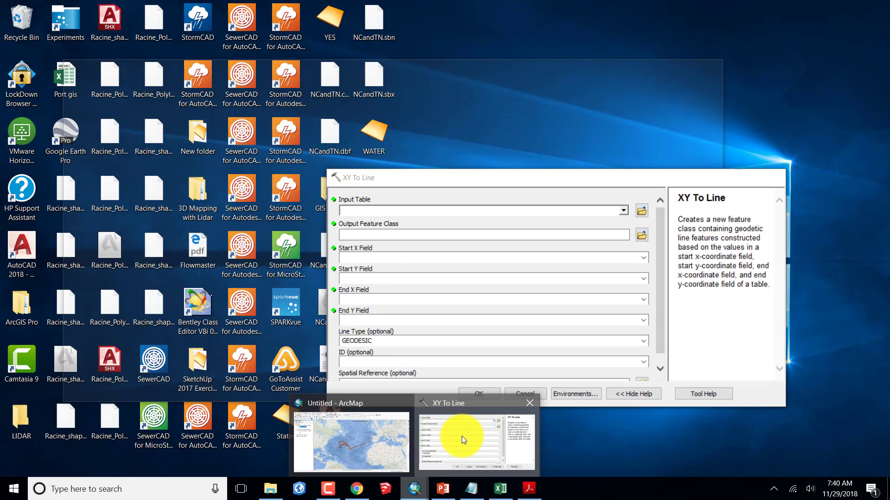
left_click(461, 435)
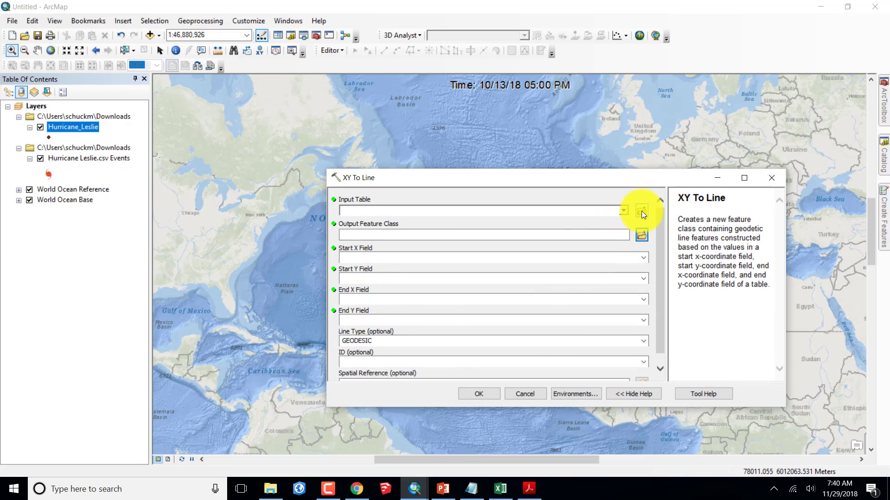
Step: Set Hurricane_Leslie as the input table, x_start as the Start X Field and y_start as the Start Y Field
left_click(624, 211)
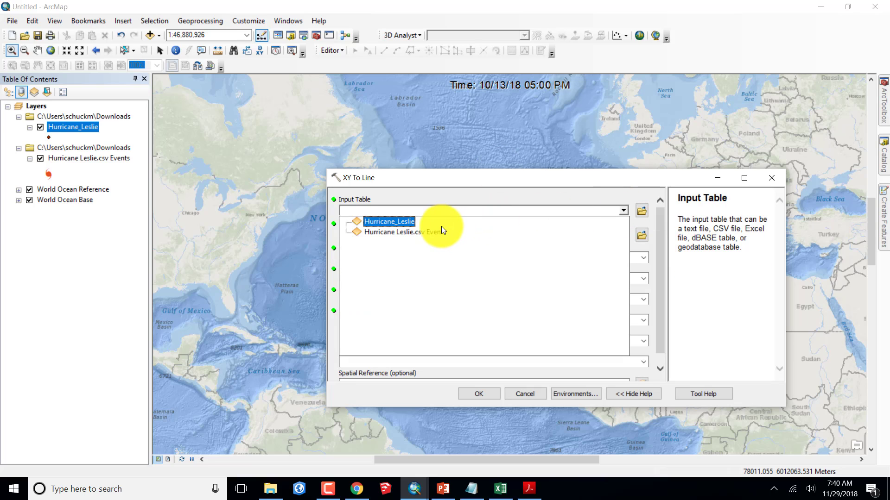
left_click(390, 222)
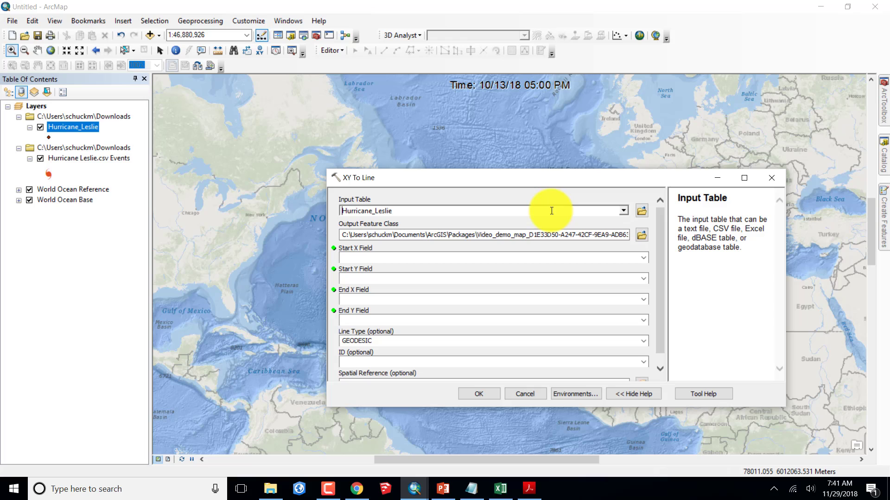
left_click(646, 259)
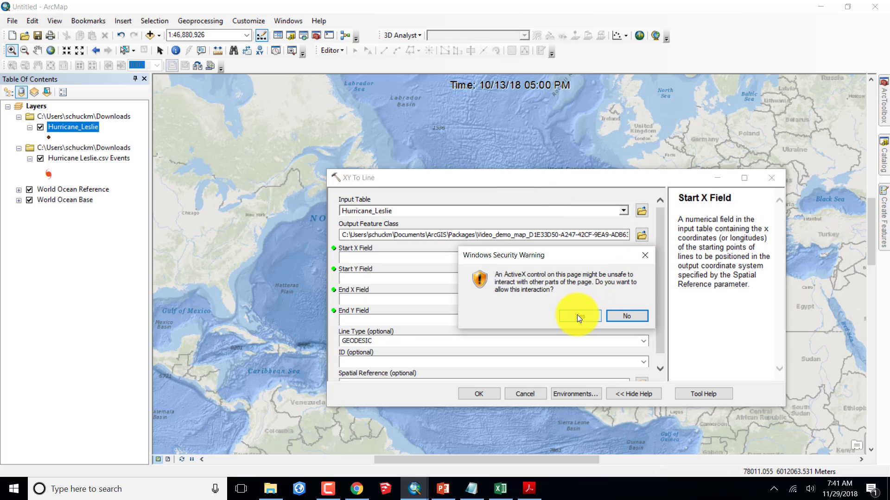
left_click(577, 315)
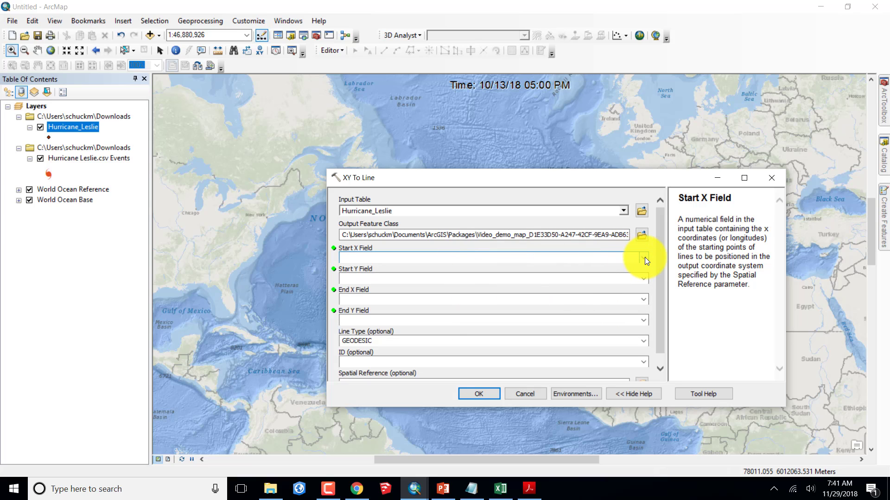
left_click(643, 258)
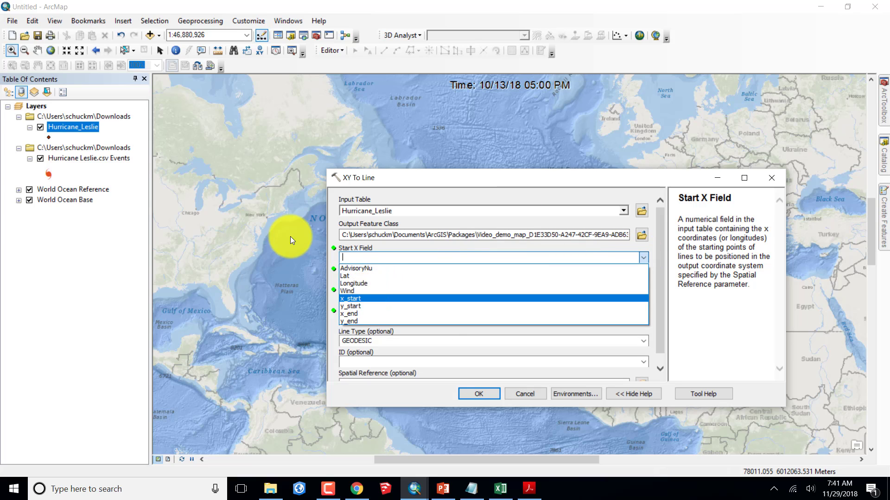
key("Return")
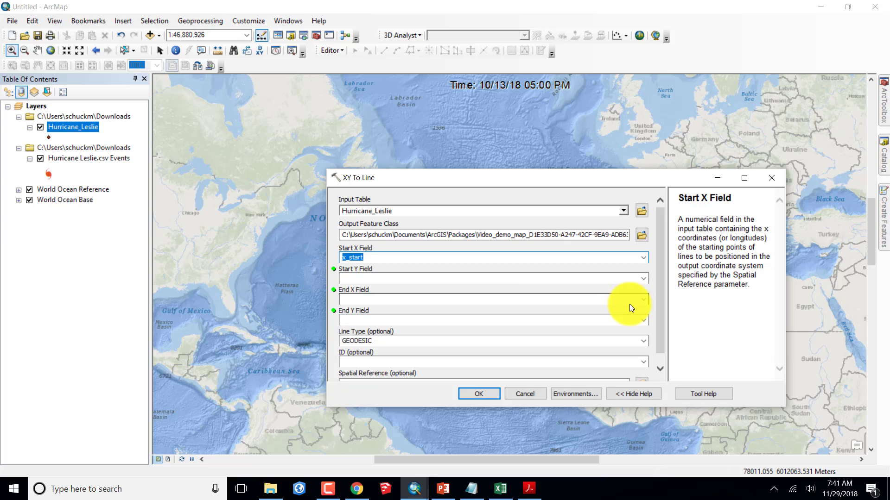
left_click(542, 278)
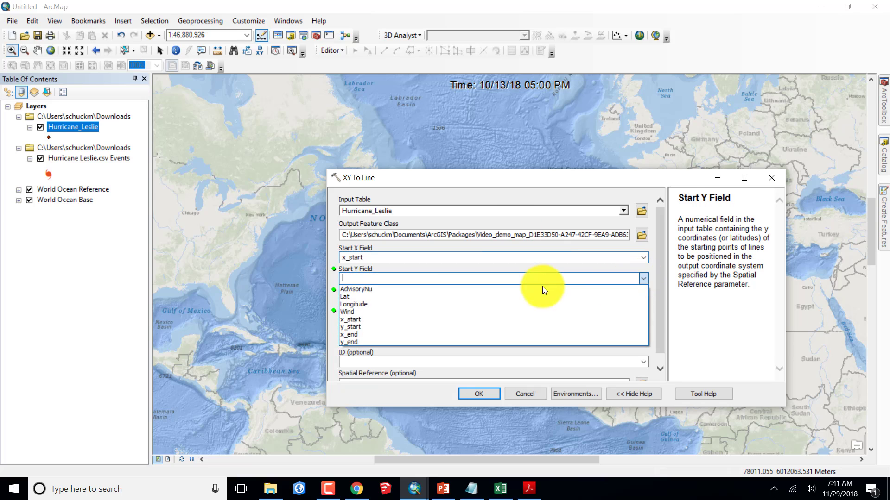
left_click(366, 327)
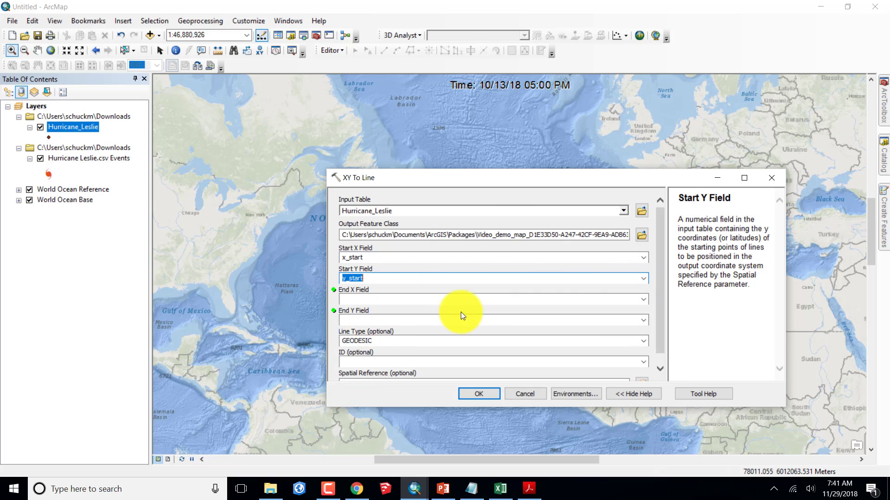
Step: Assign x_end as the End X Field and y_end as the End Y Field
left_click(642, 299)
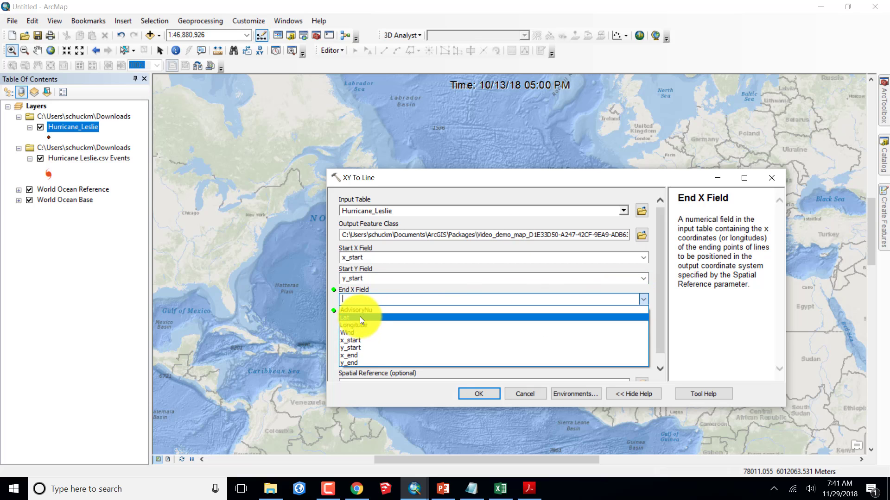
left_click(352, 356)
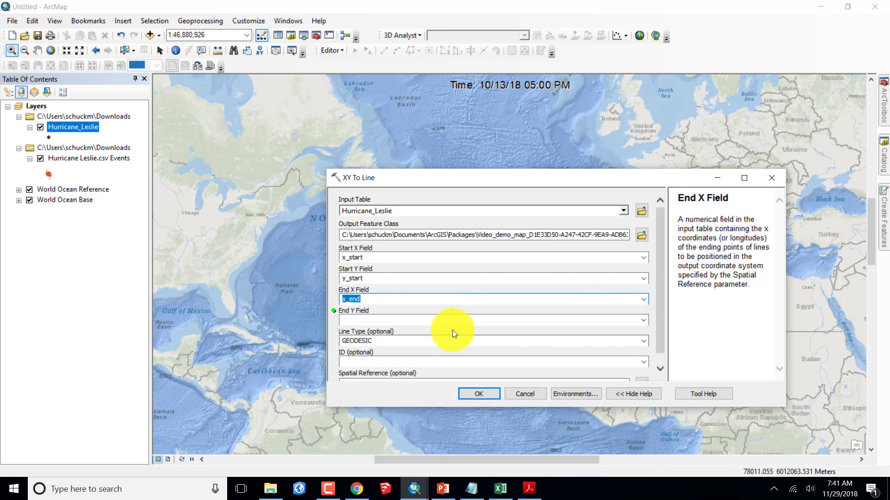
left_click(644, 321)
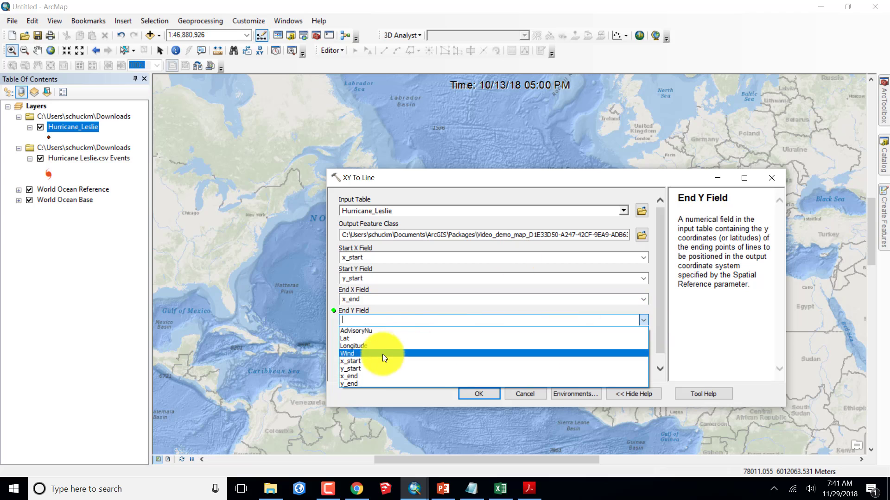
left_click(366, 385)
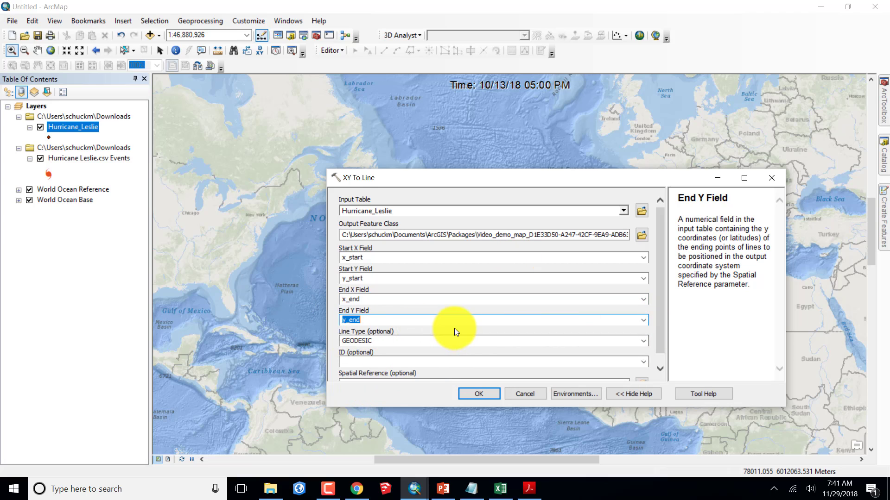
Step: Set the line type to GEODESIC and run XY To Line on the hurricane points
scroll(456, 330, "down", 1)
scroll(461, 330, "down", 1)
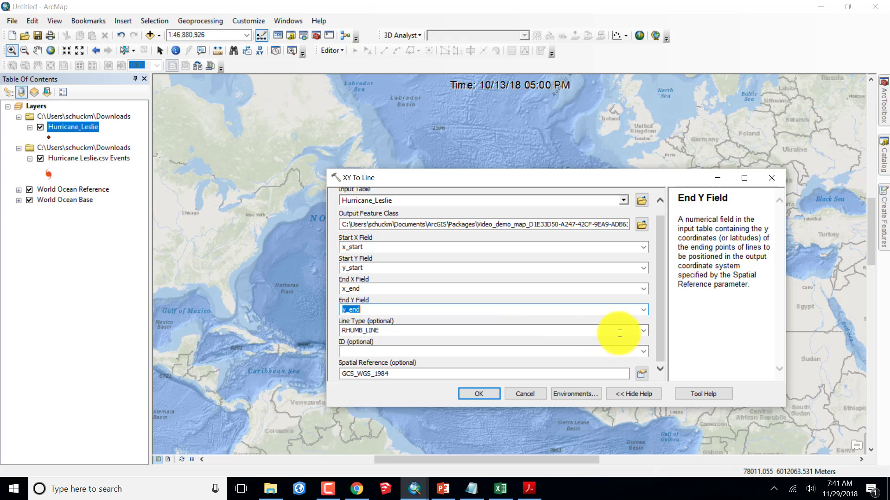
left_click(643, 332)
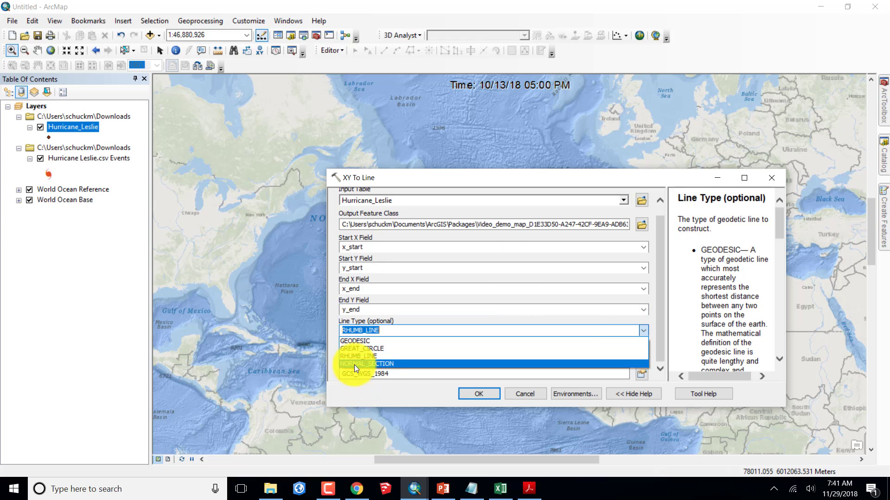
left_click(358, 342)
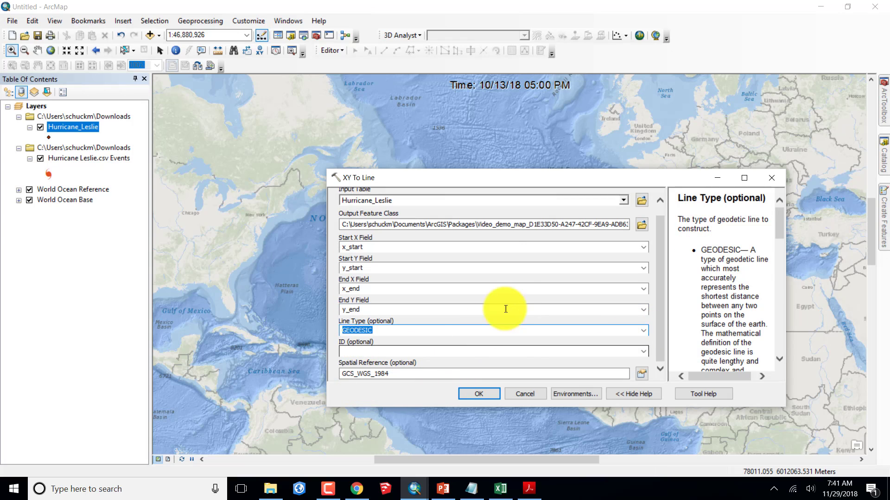
scroll(526, 340, "up", 1)
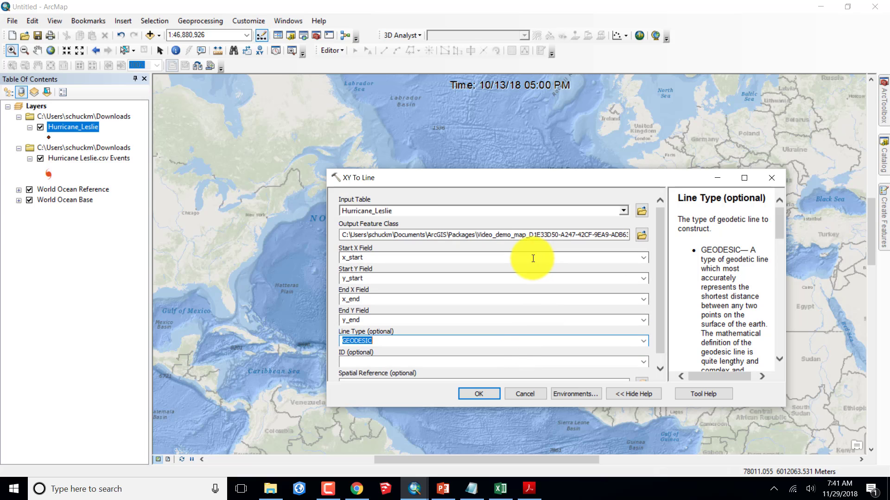
left_click(328, 170)
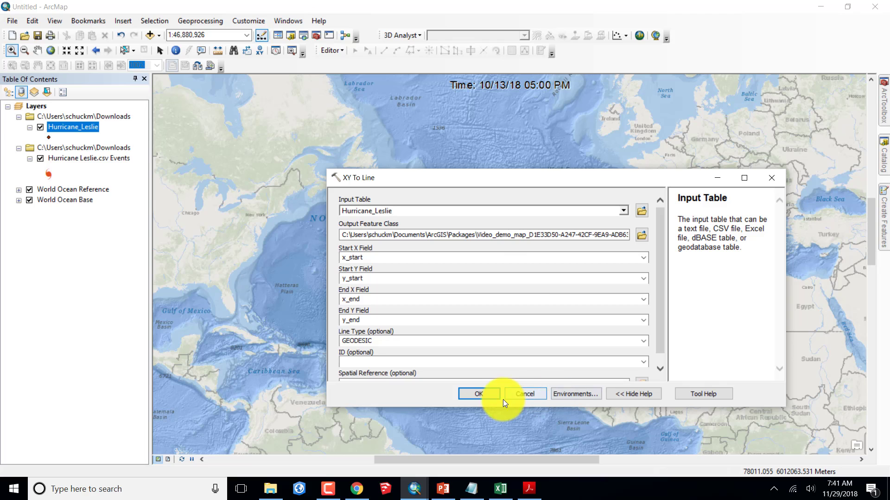
left_click(481, 395)
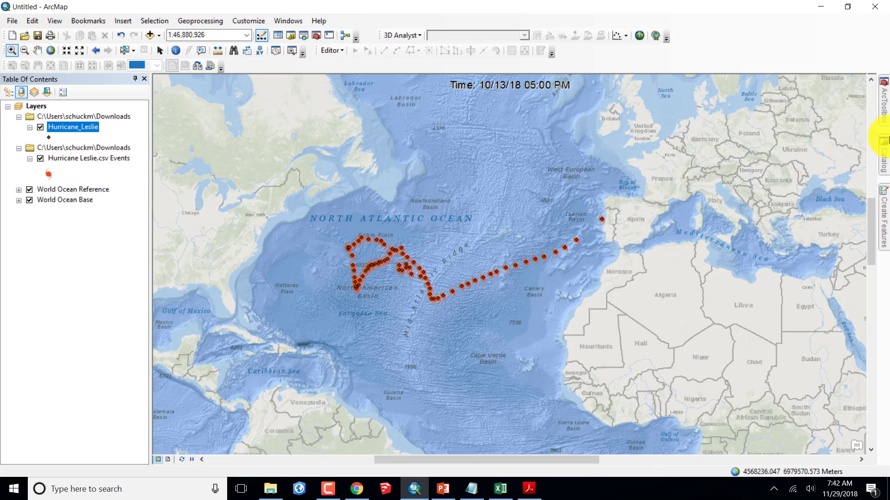
Step: Reopen the XY To Line tool, allowing the ActiveX interaction, and set Hurricane_Leslie as the input table
mouse_move(885, 107)
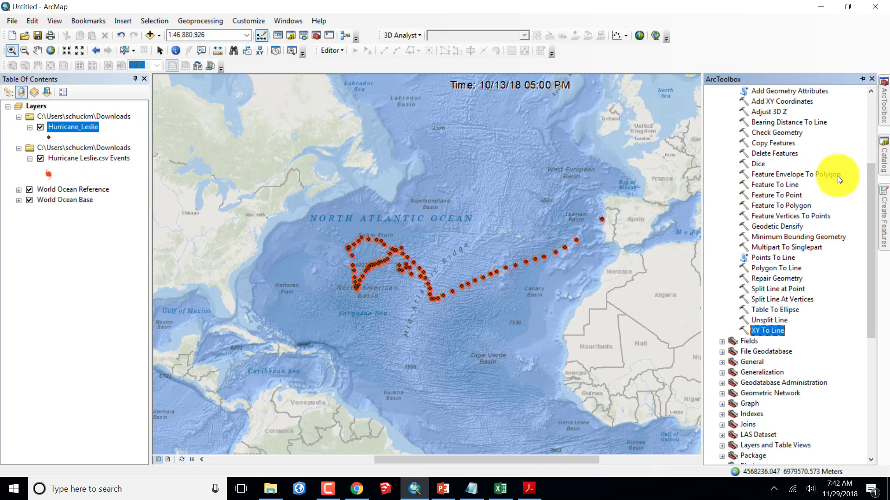
double_click(763, 329)
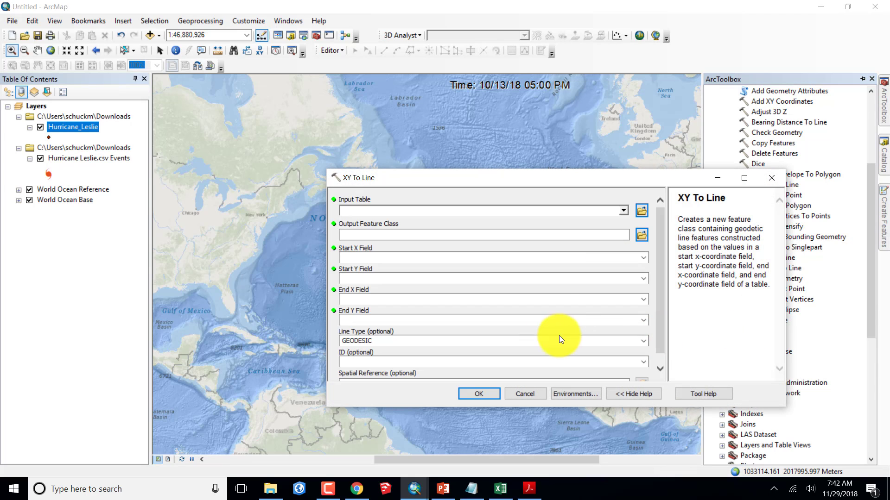
left_click(640, 209)
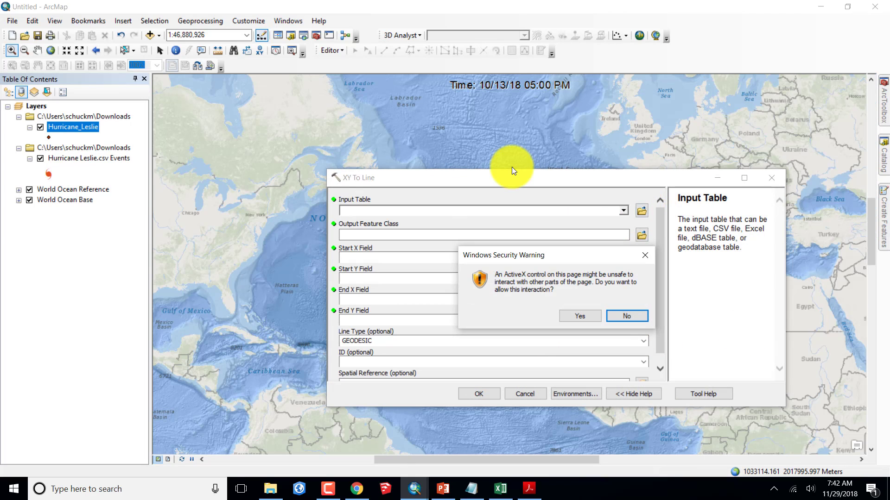
left_click(576, 316)
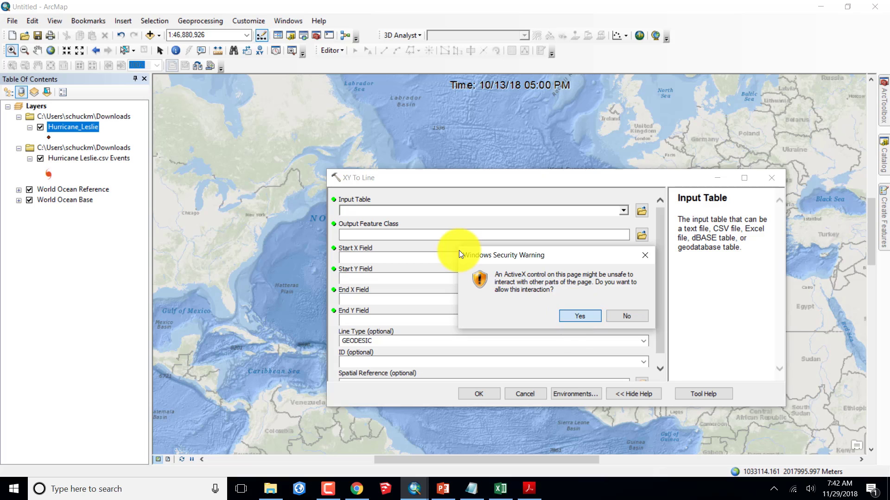
left_click(622, 211)
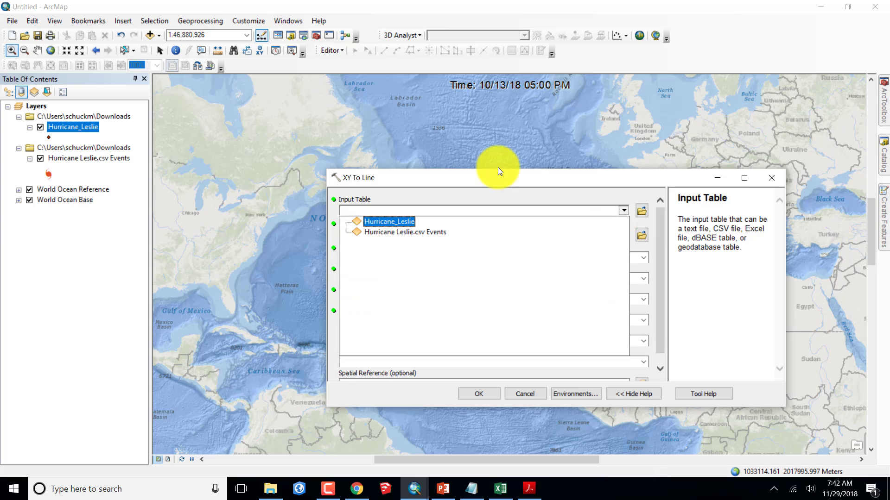
left_click(379, 220)
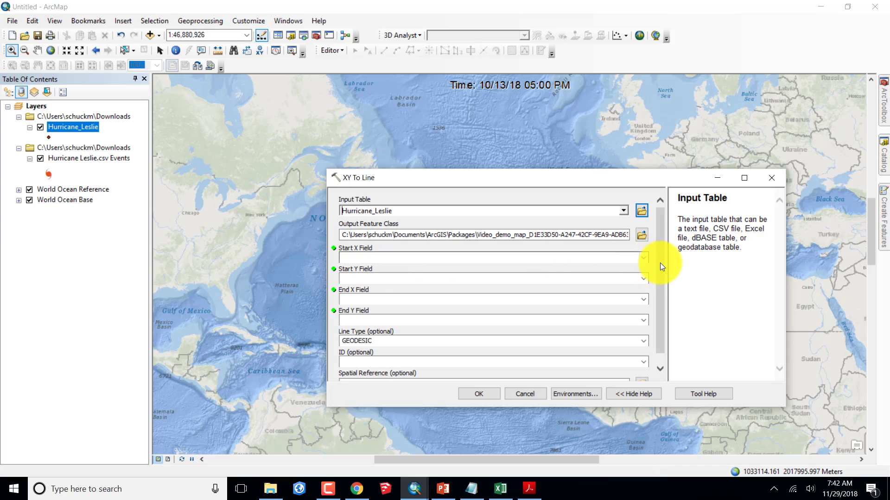
Step: Set the Start X Field to x_start and the Start Y Field to y_start
left_click(644, 258)
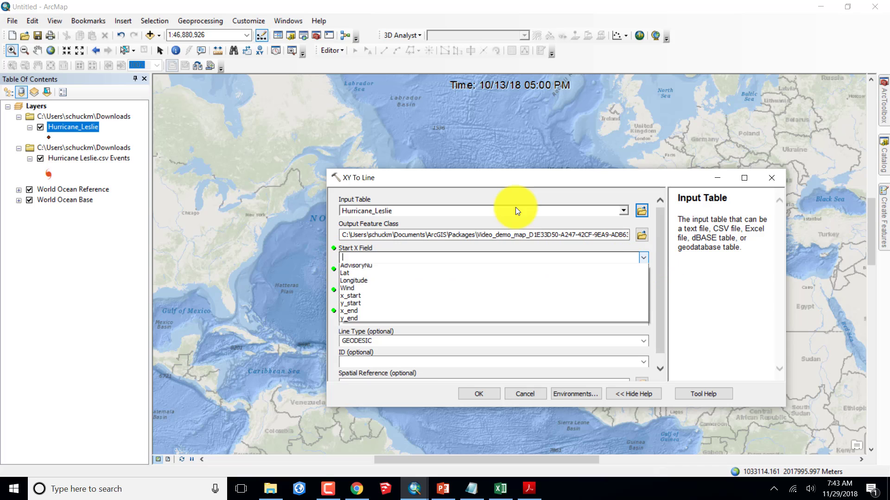
left_click(353, 298)
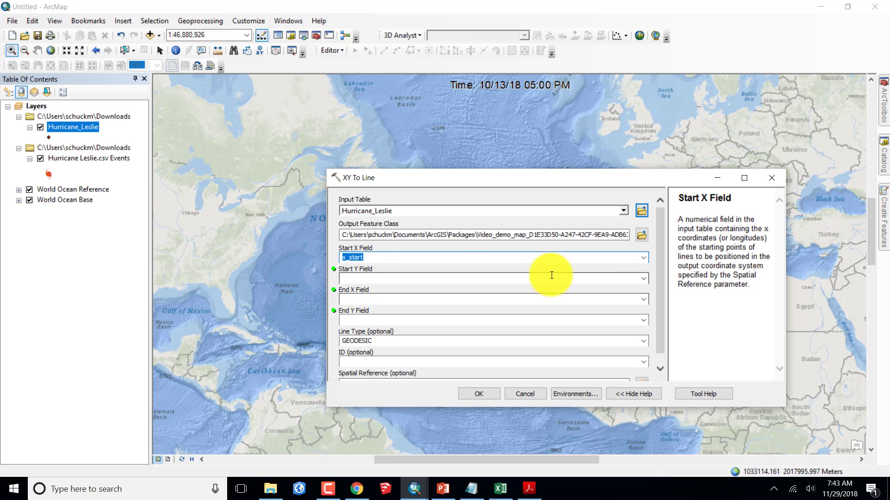
left_click(431, 278)
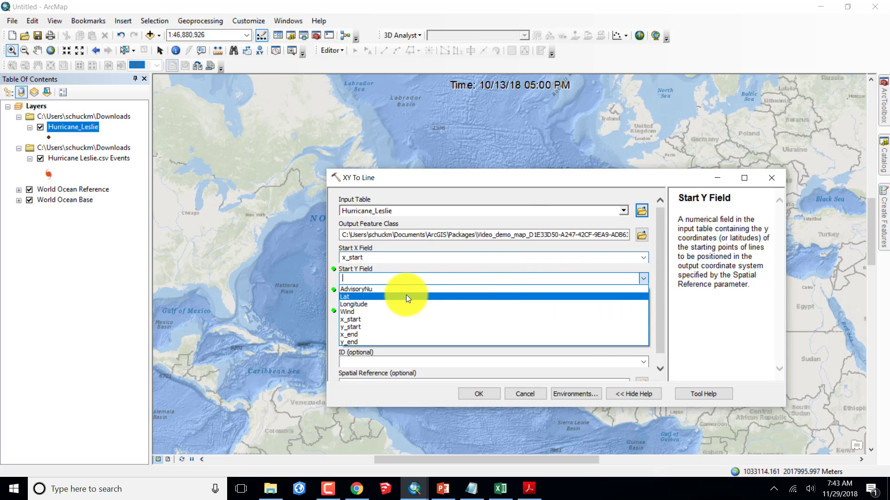
left_click(362, 328)
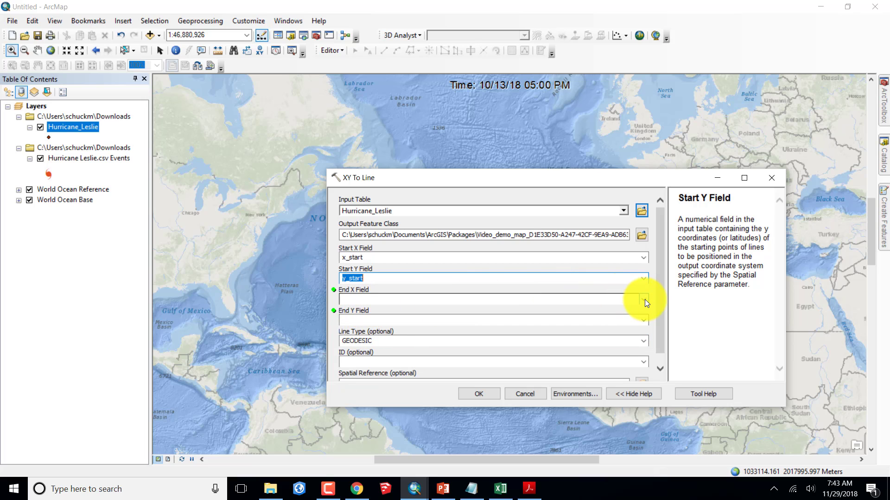
Step: Set the End X Field to x_end and the End Y Field to y_end, and run the GEODESIC line tool
left_click(468, 299)
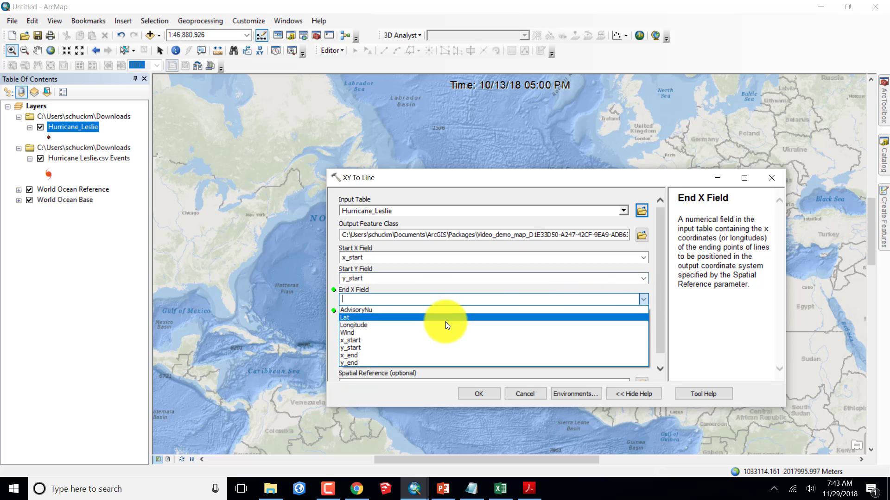
left_click(355, 355)
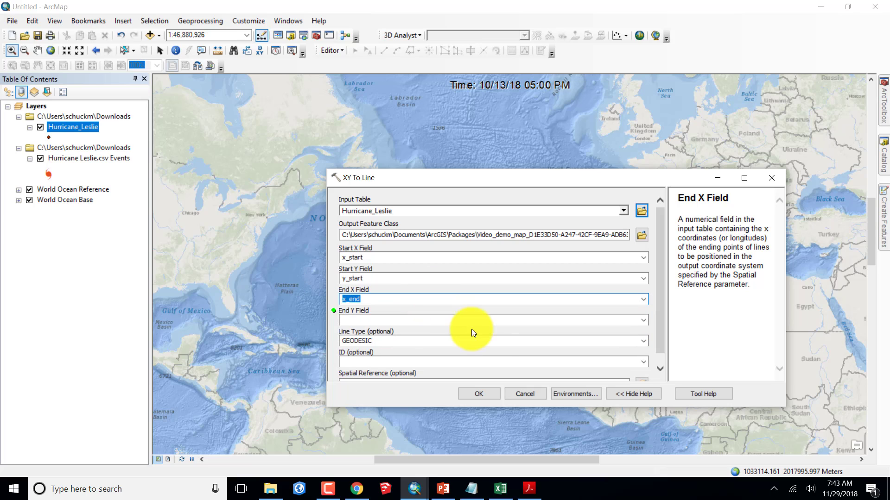
left_click(643, 321)
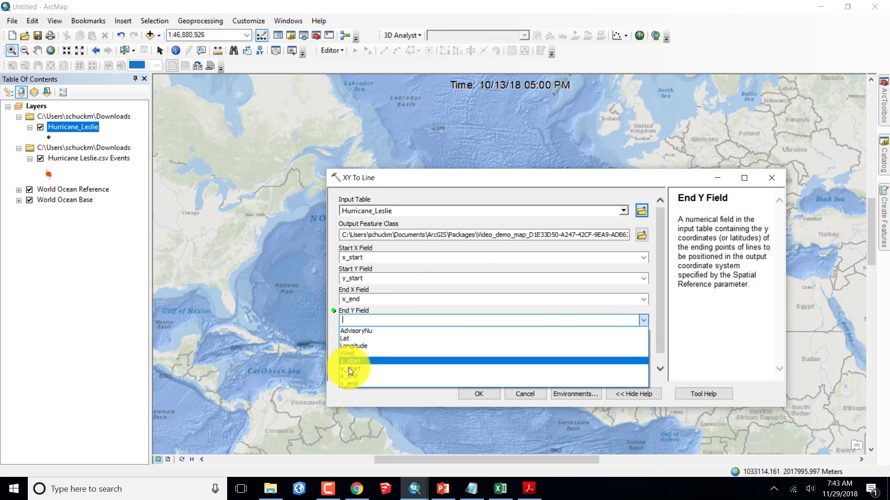
left_click(347, 384)
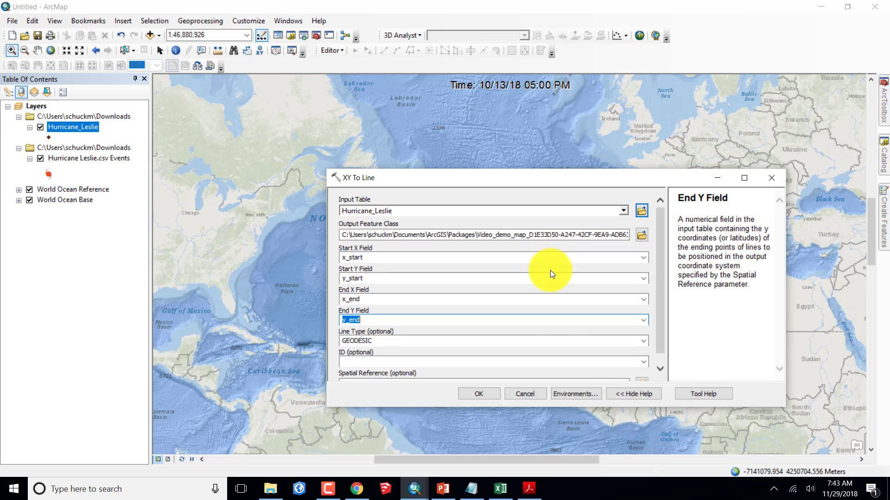
left_click(478, 393)
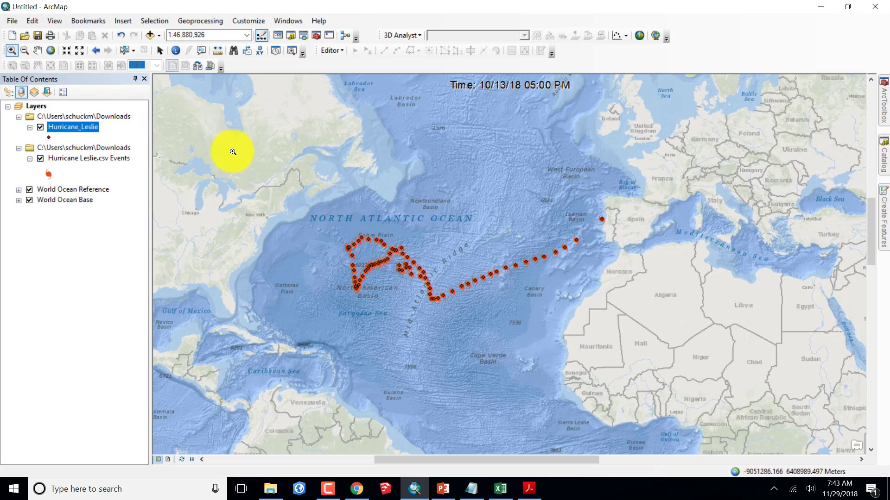
Step: Check the map for connecting lines by hiding and reshowing the Hurricane_Leslie and Hurricane Leslie.csv Events layers
left_click(51, 50)
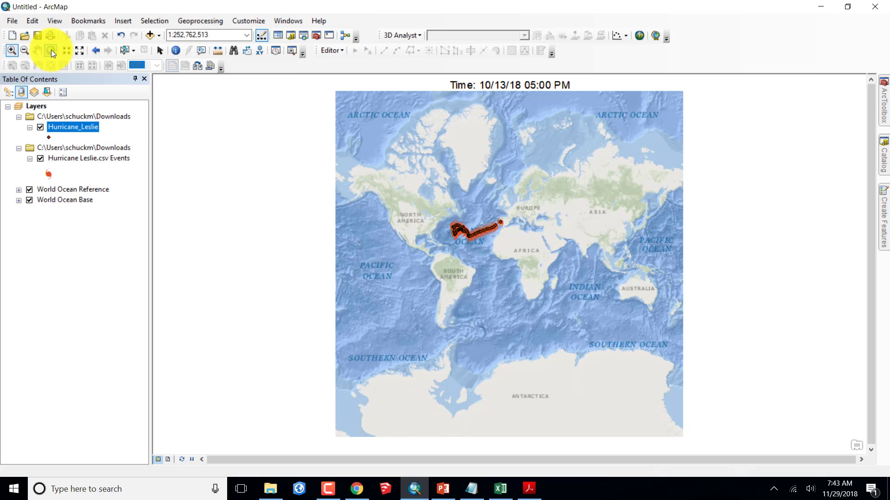
scroll(401, 229, "up", 2)
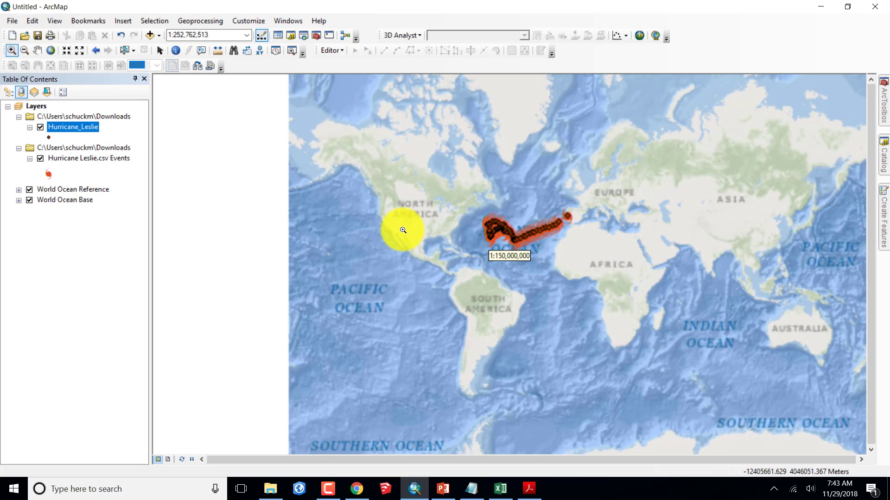
scroll(403, 230, "up", 1)
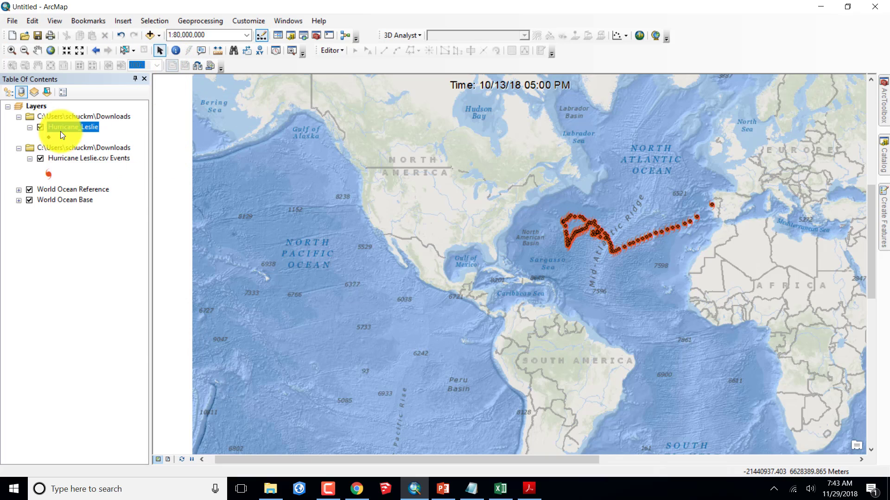
left_click(40, 126)
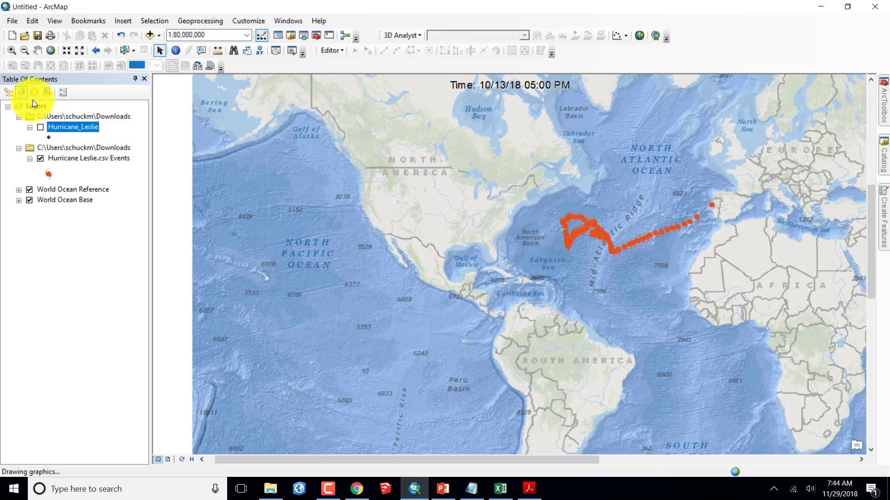
left_click(40, 158)
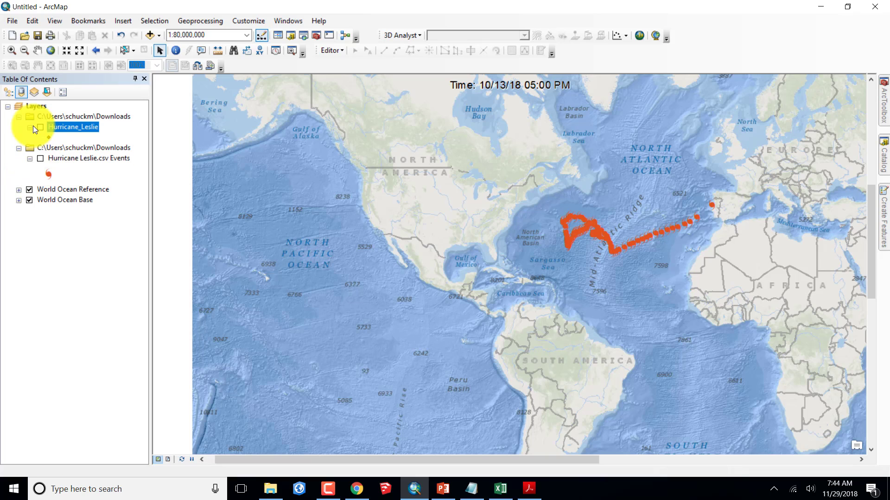
left_click(41, 158)
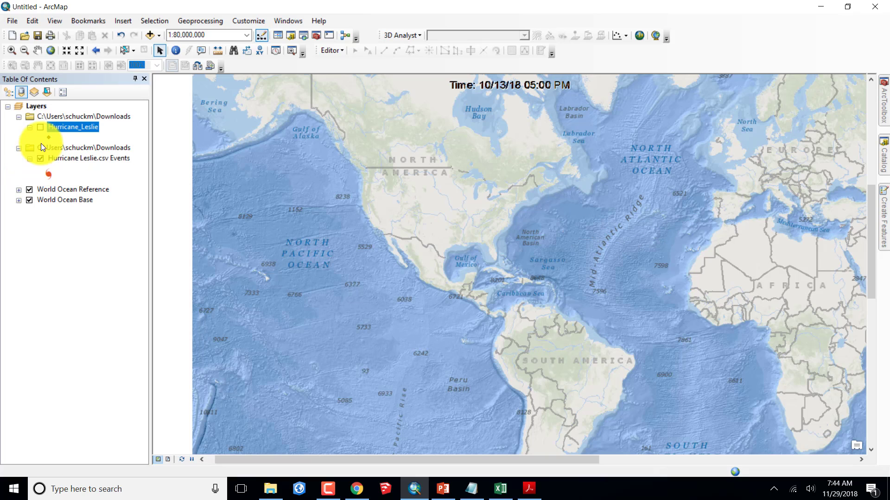
left_click(40, 128)
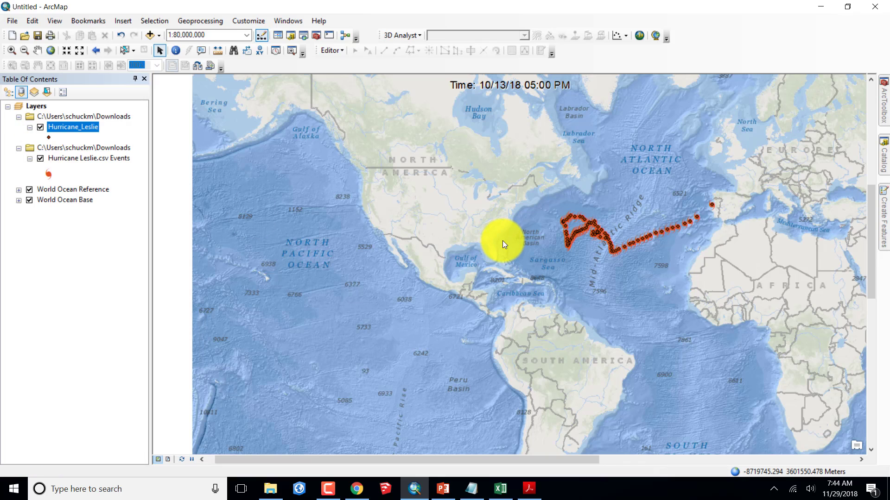